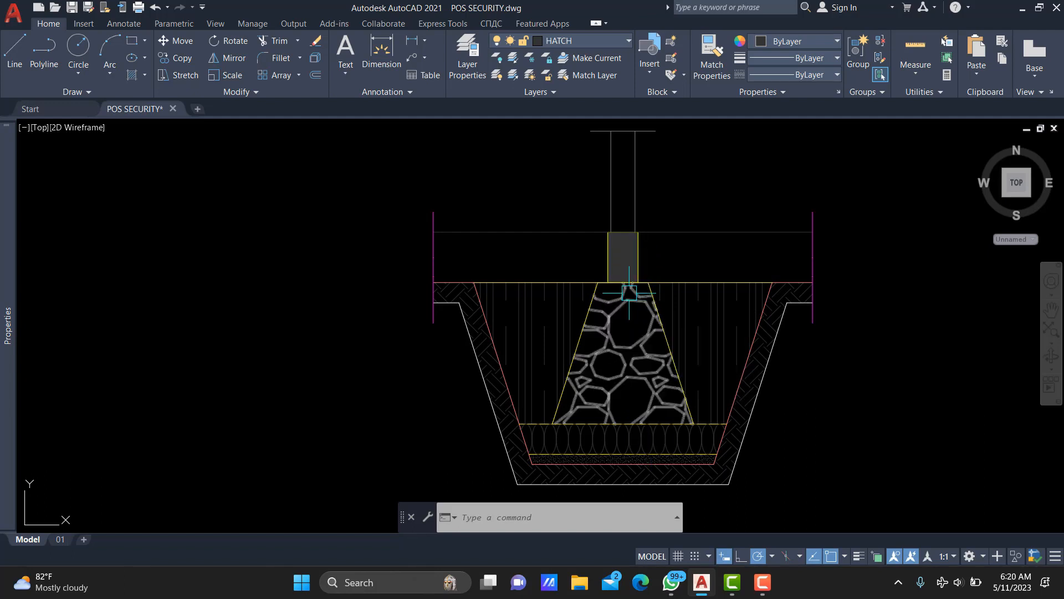
Examine the finished hatched stone foundation section, from the column down to the base layers
scroll(637, 317, up, 2)
middle_drag(616, 311, 626, 233)
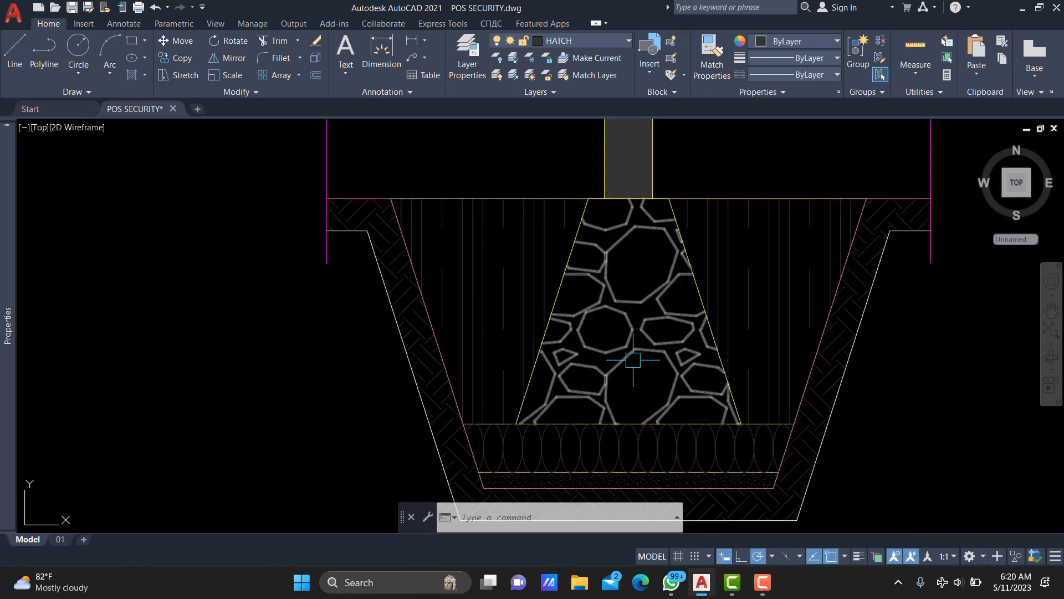
middle_drag(610, 460, 626, 398)
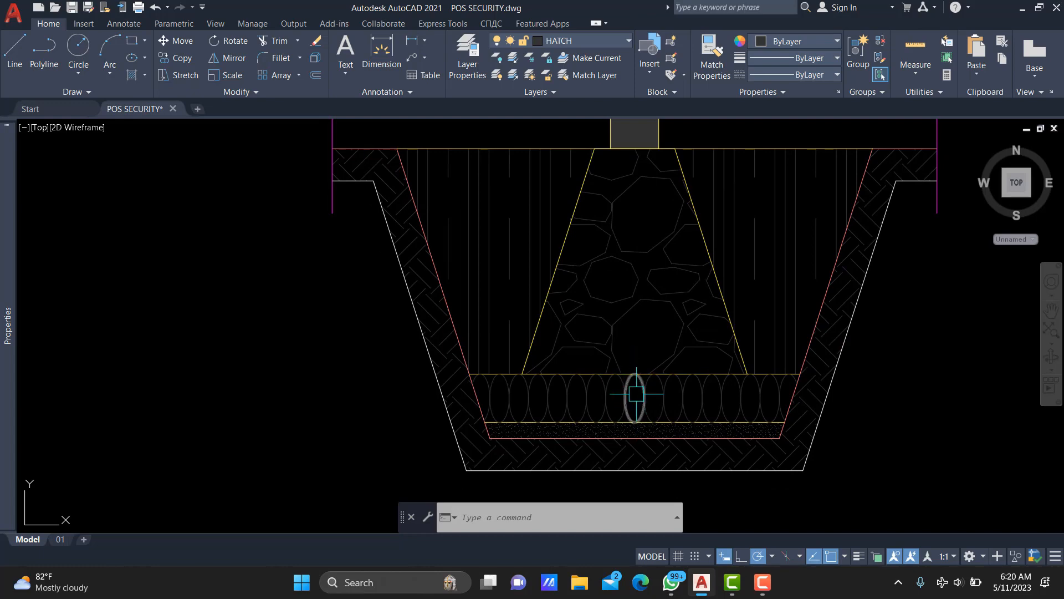
scroll(621, 424, up, 2)
scroll(621, 427, down, 4)
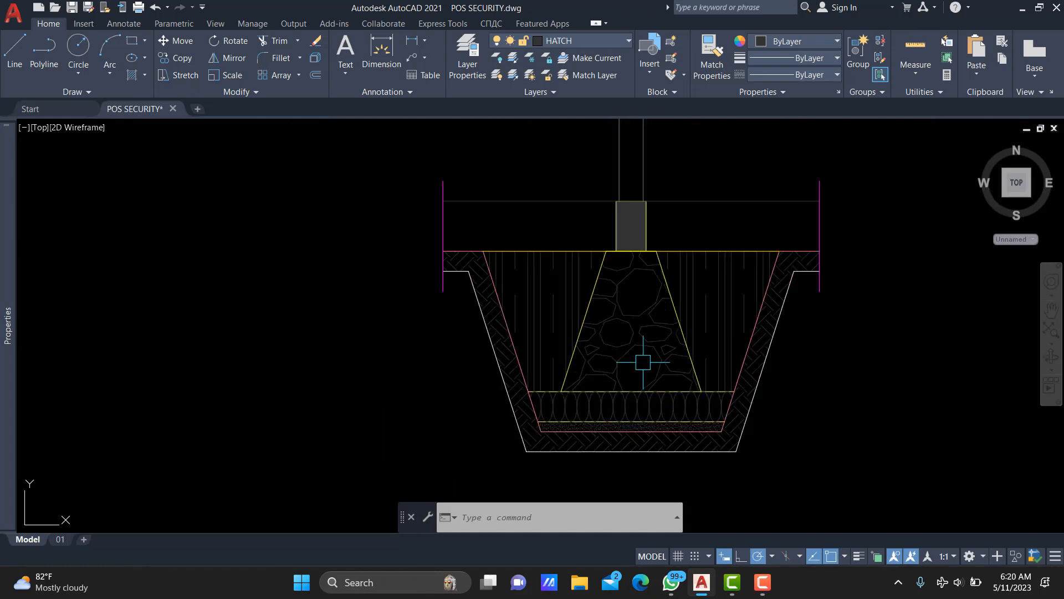
middle_drag(653, 326, 650, 354)
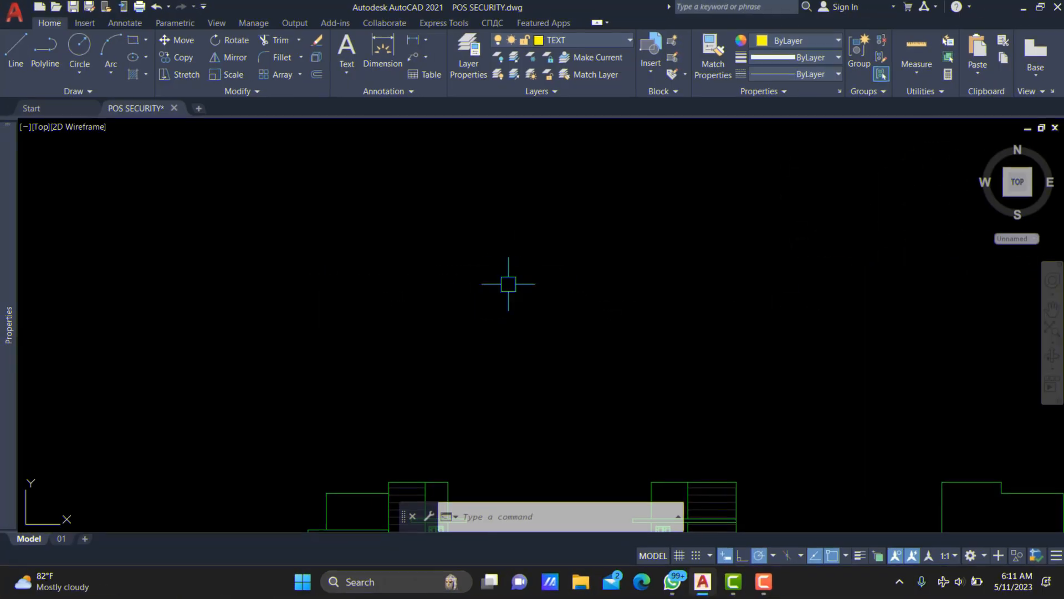
Make STRUCTURE the current layer and draw a horizontal base line 700 units long in the empty area above the existing drawings
click(608, 41)
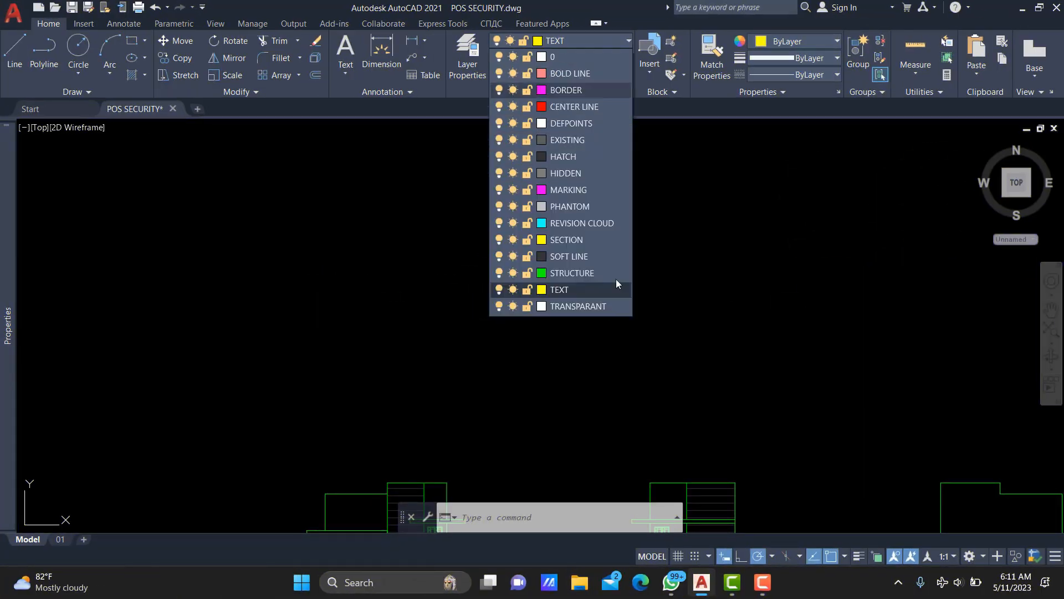
click(569, 270)
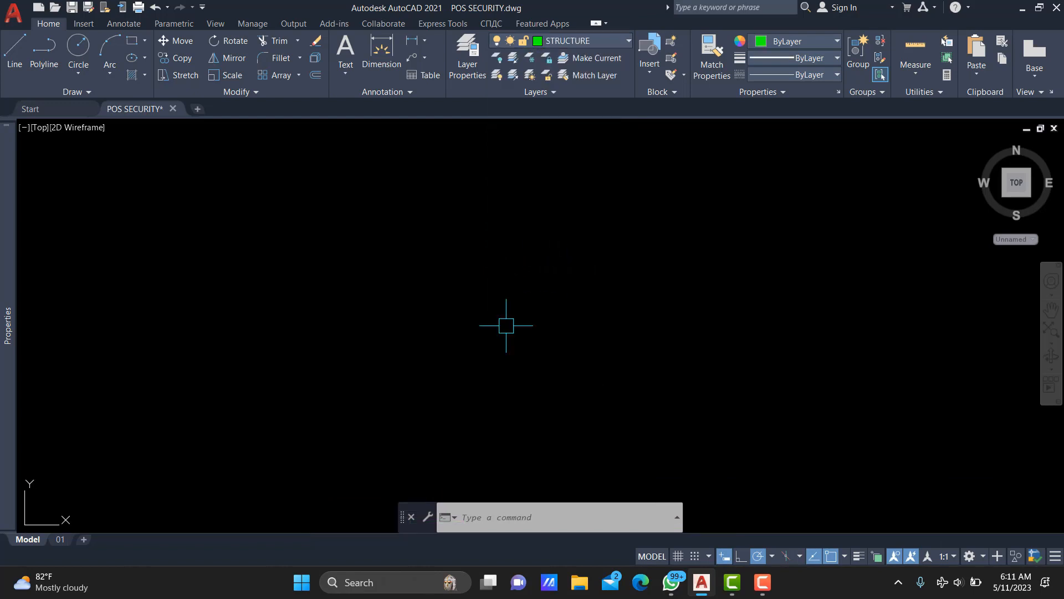
key(Return)
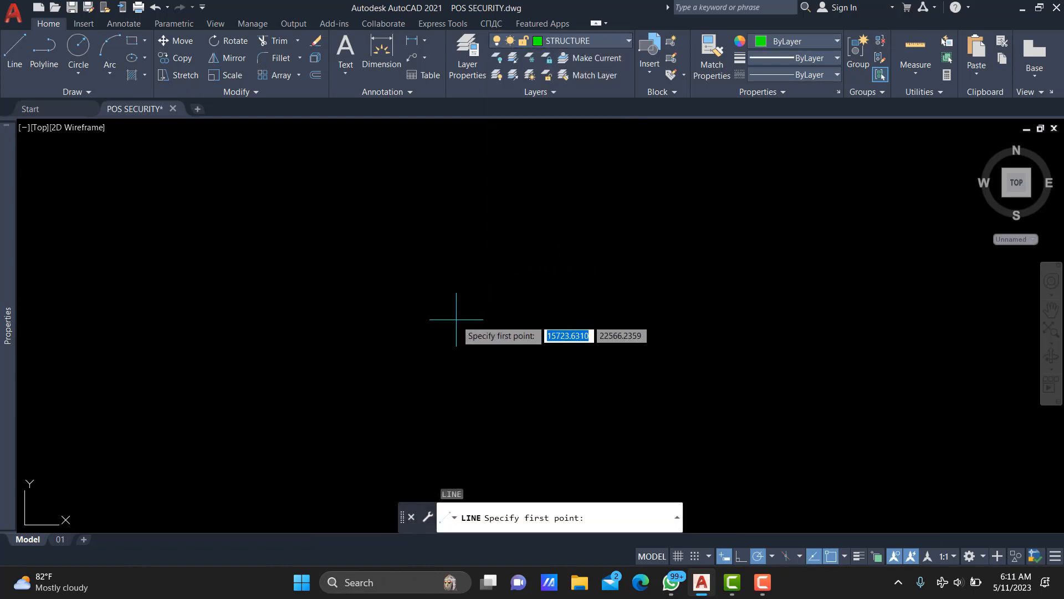
click(457, 319)
scroll(526, 319, up, 2)
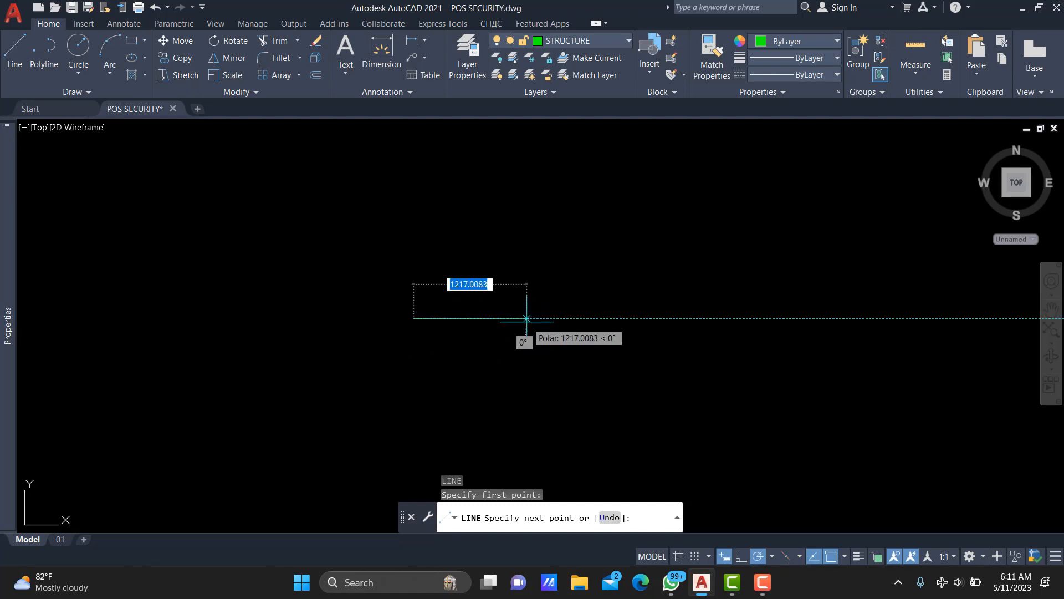
text(7)
key(Return)
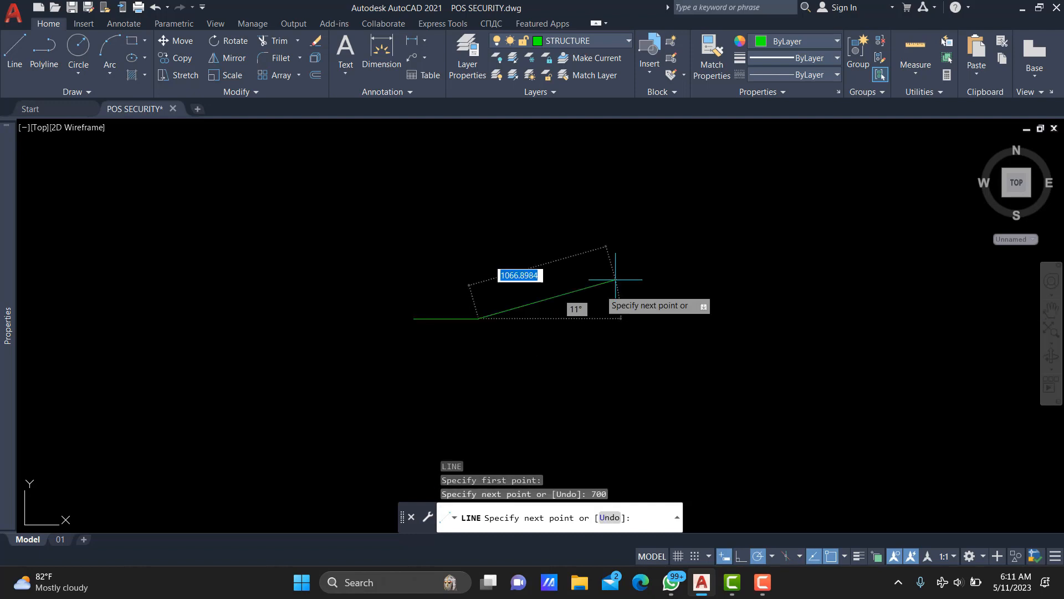
key(Escape)
Draw a vertical line 700 units upward from the midpoint of the horizontal base line
key(Return)
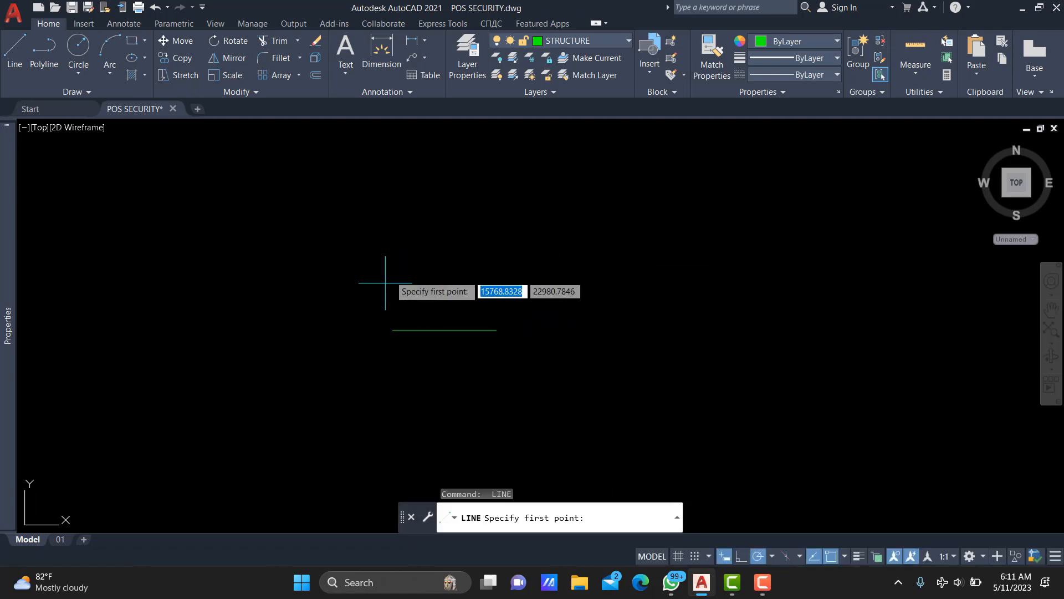
click(445, 330)
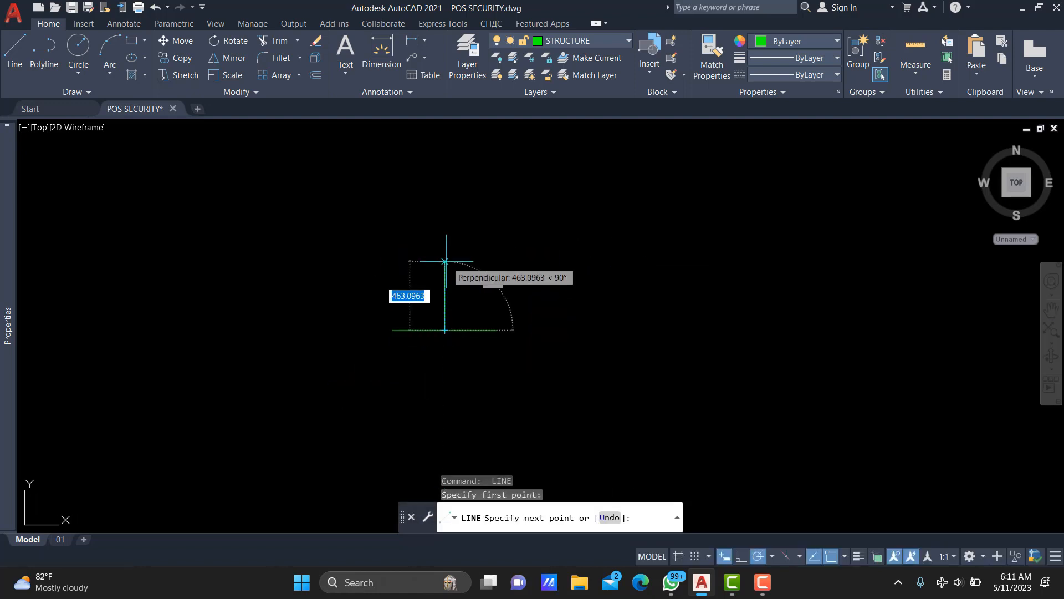
text(700)
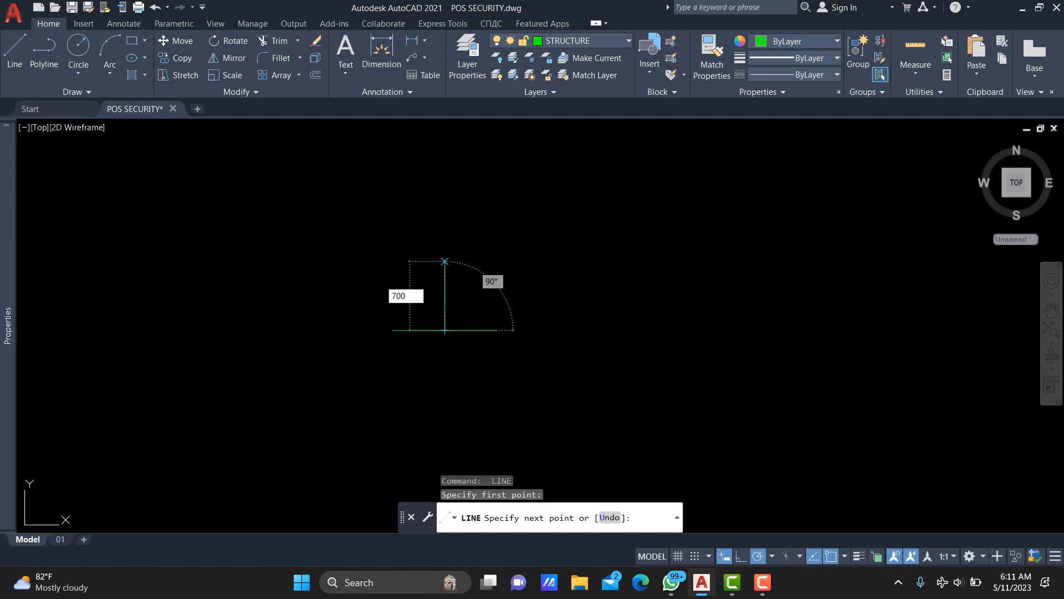
key(Return)
scroll(445, 261, up, 2)
key(Escape)
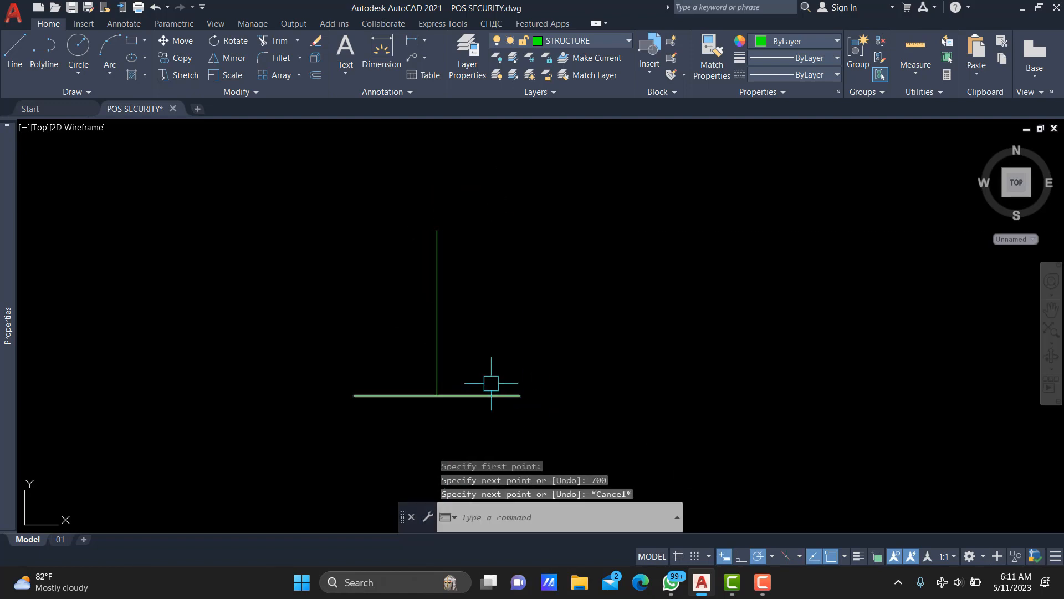
Draw a rectangle 150 wide by 250 high beside the upper end of the vertical line
middle_drag(465, 360, 544, 356)
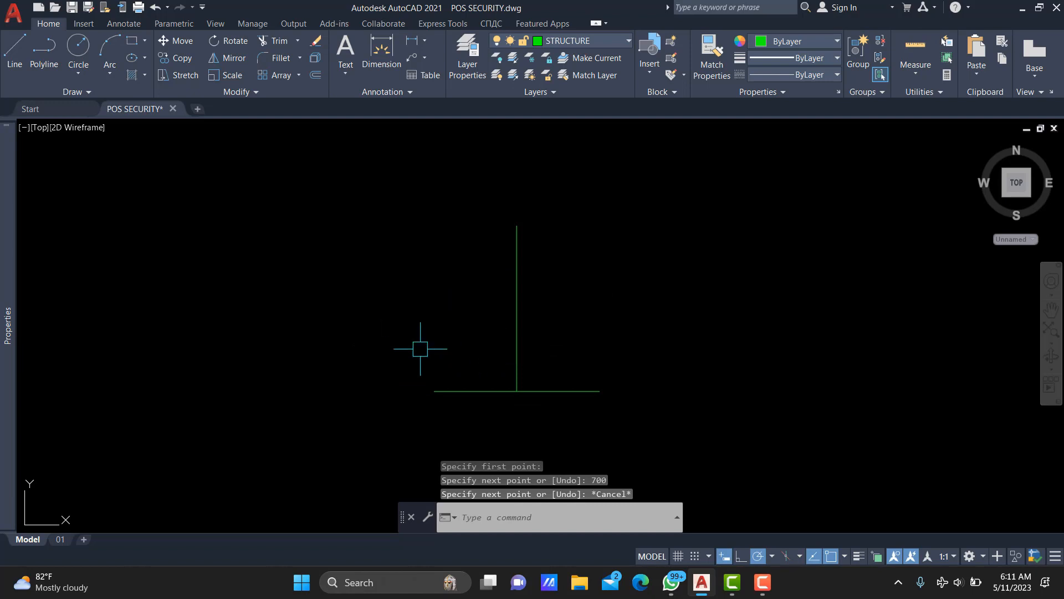
middle_drag(523, 223, 528, 267)
scroll(533, 259, up, 2)
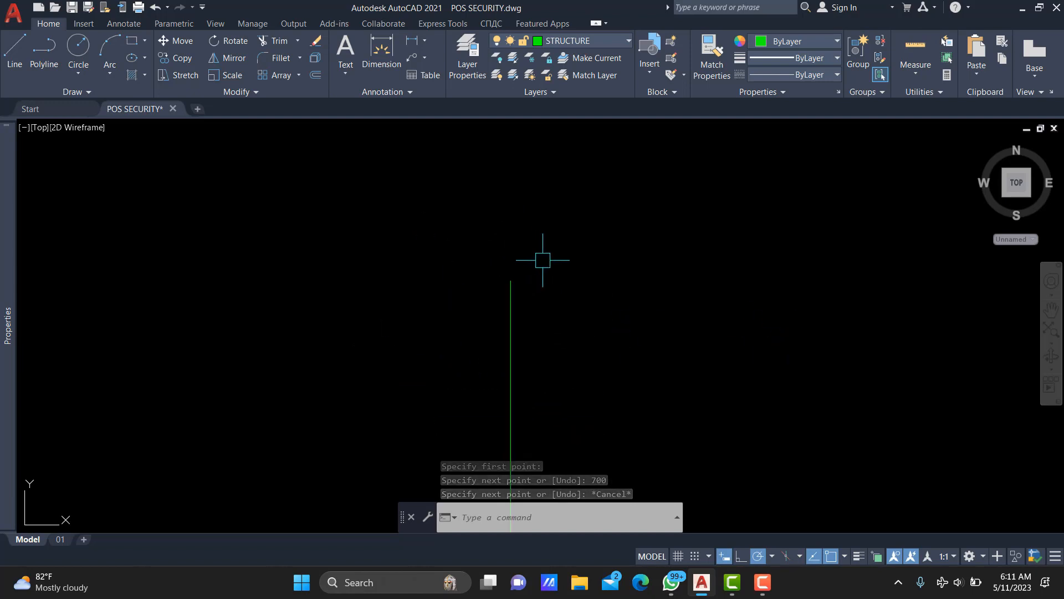
text(rec)
key(Return)
click(555, 298)
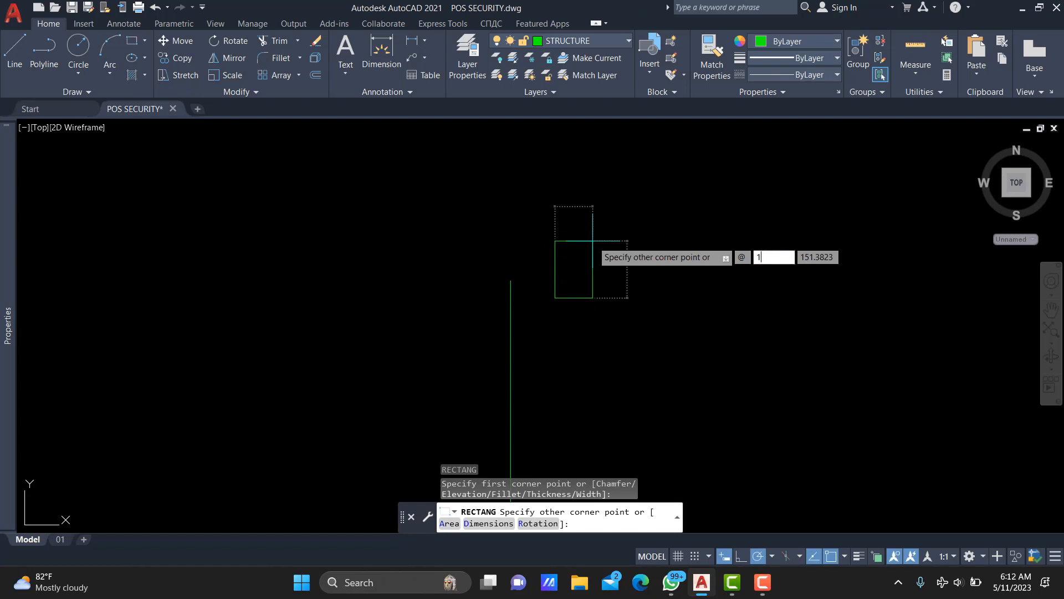
key(Tab)
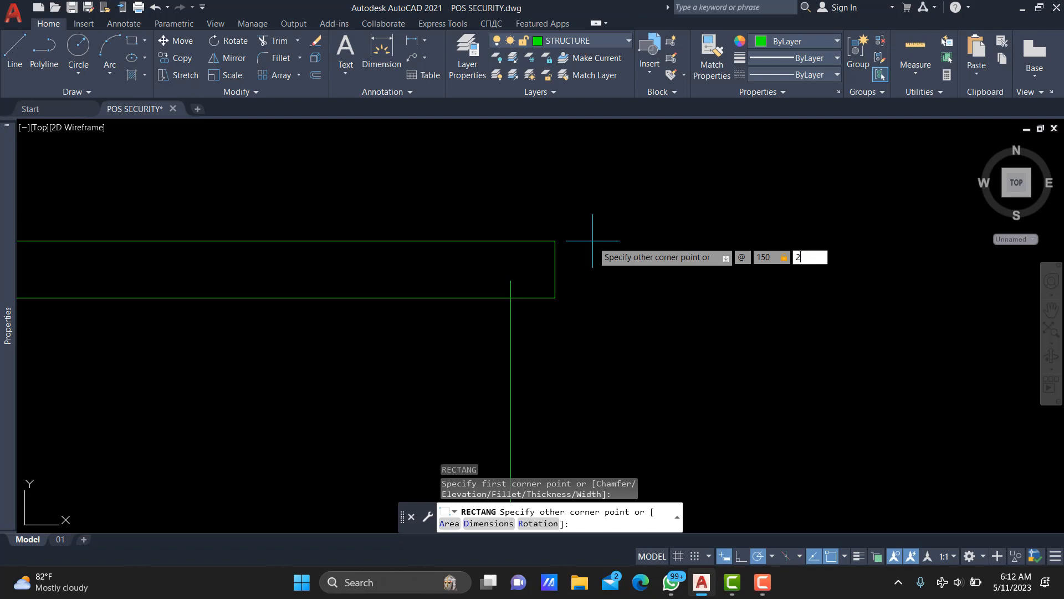
key(Return)
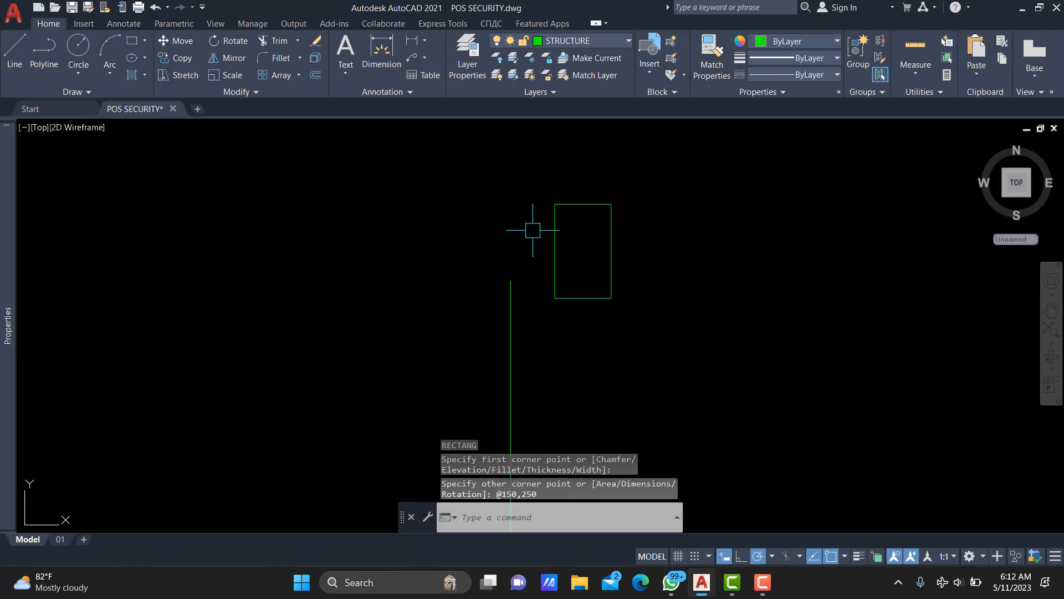
Move the rectangle by its bottom edge midpoint onto the top endpoint of the vertical line
click(583, 297)
text(m)
key(Return)
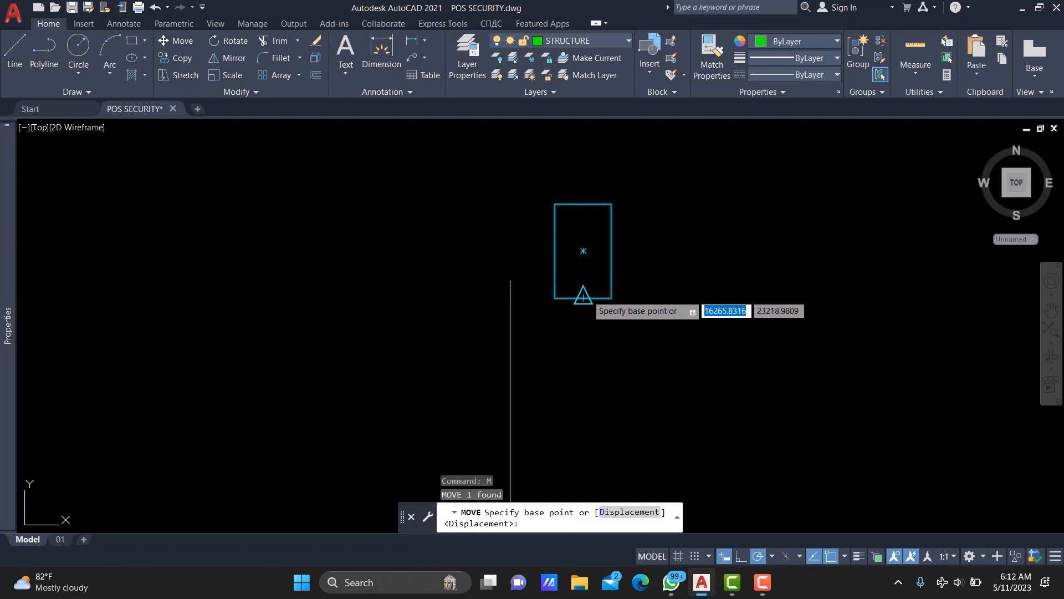
click(583, 298)
scroll(493, 275, up, 2)
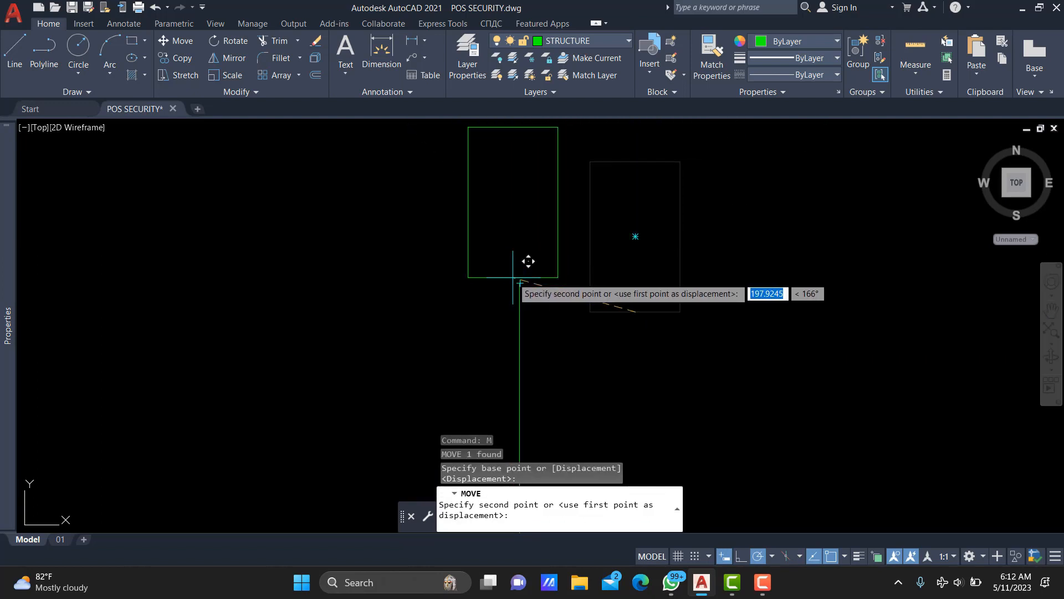
scroll(521, 266, up, 2)
click(531, 278)
scroll(576, 246, down, 4)
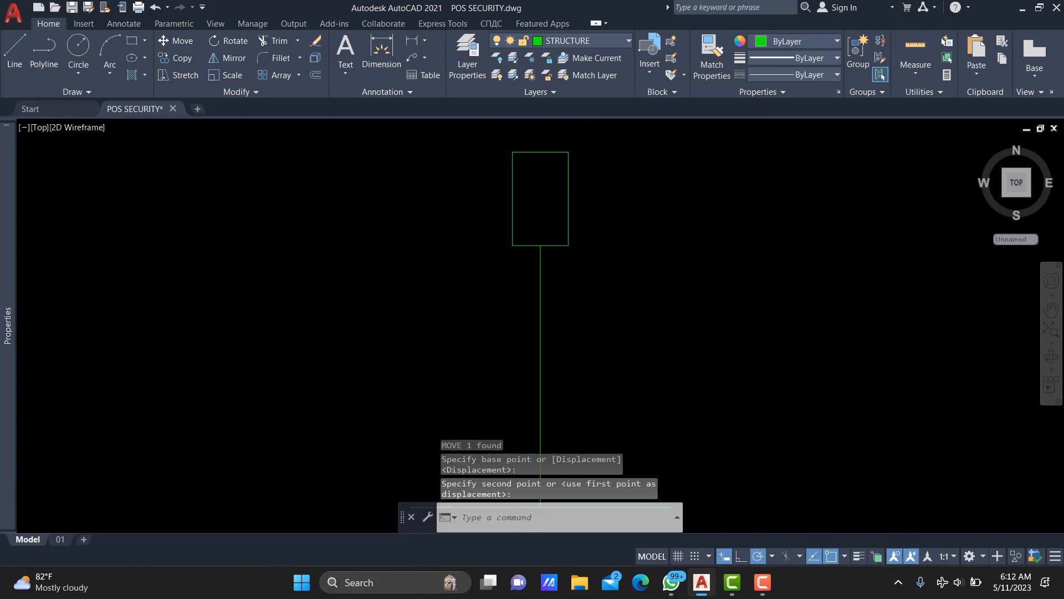
Draw a polyline from the rectangle's lower right corner 50 units to the right, then sloping down to the base line's right end
scroll(606, 242, down, 2)
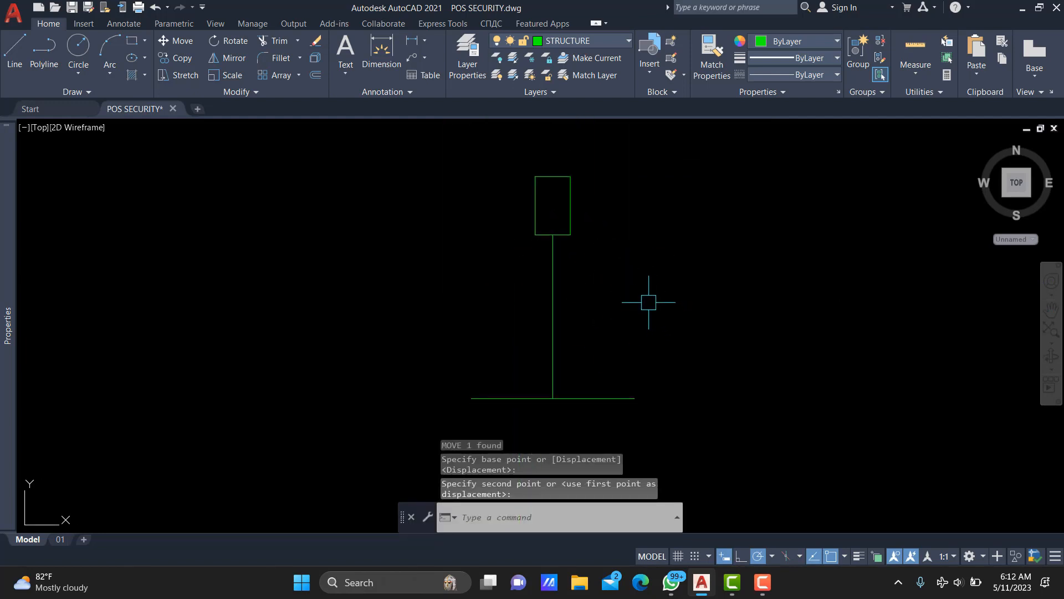
key(Return)
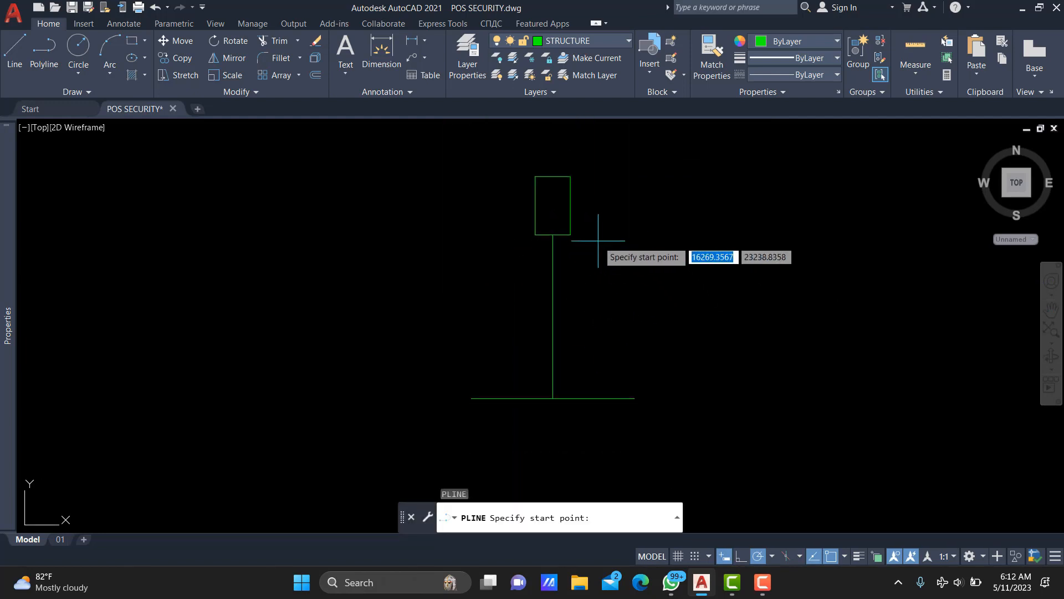
click(571, 234)
scroll(574, 233, up, 4)
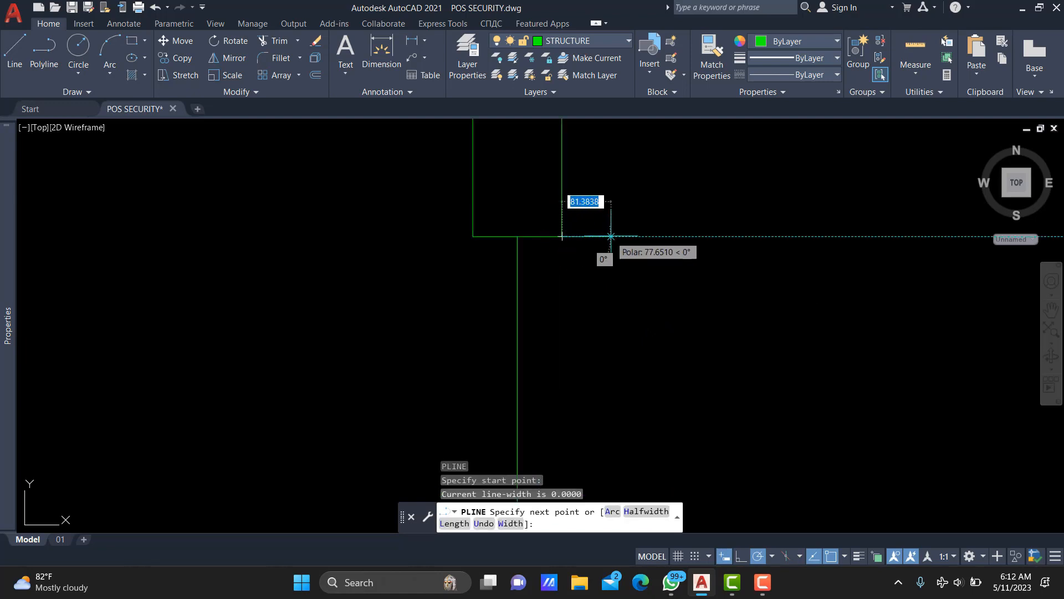
scroll(610, 236, down, 2)
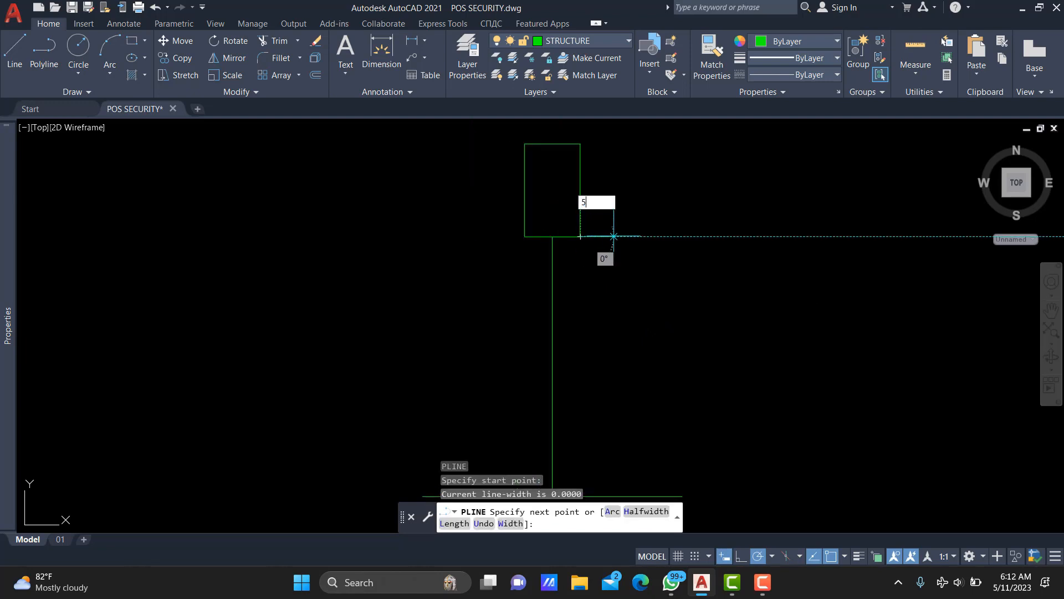
text(50)
key(Return)
scroll(651, 244, down, 2)
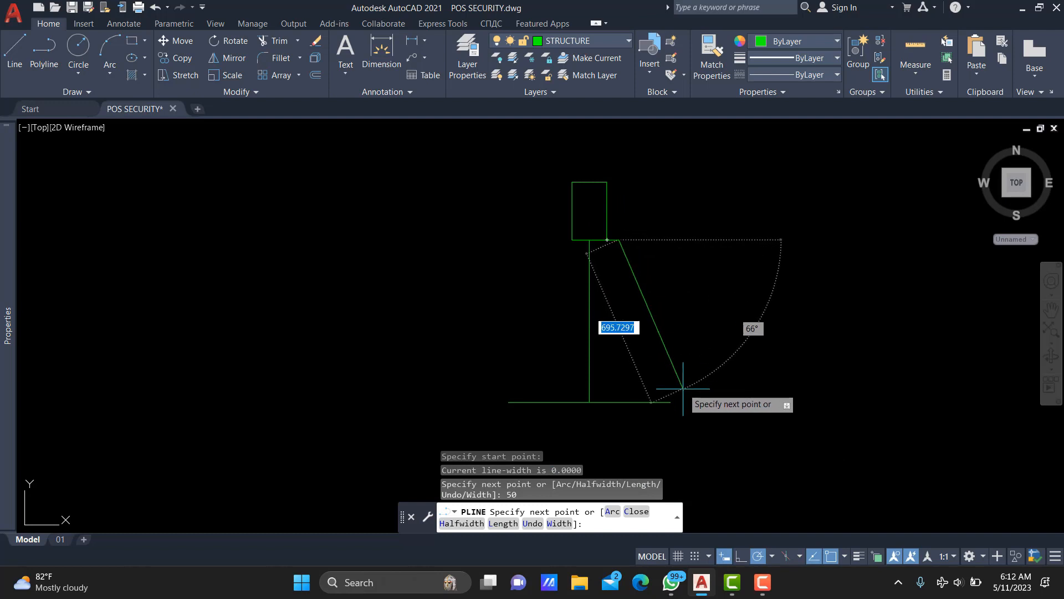
click(671, 402)
scroll(673, 416, up, 4)
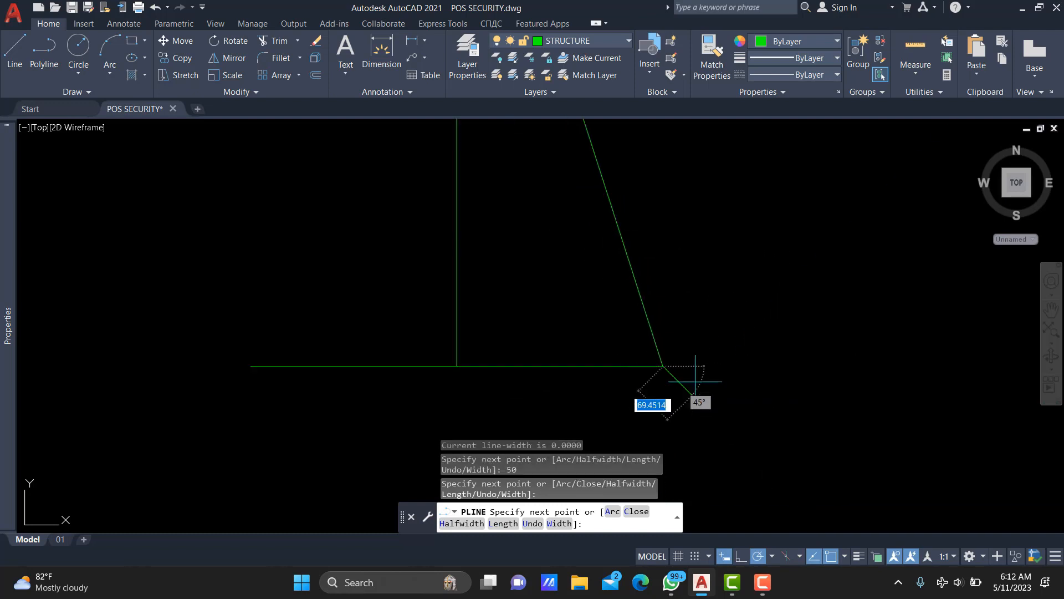
scroll(694, 385, down, 4)
key(Return)
key(Return)
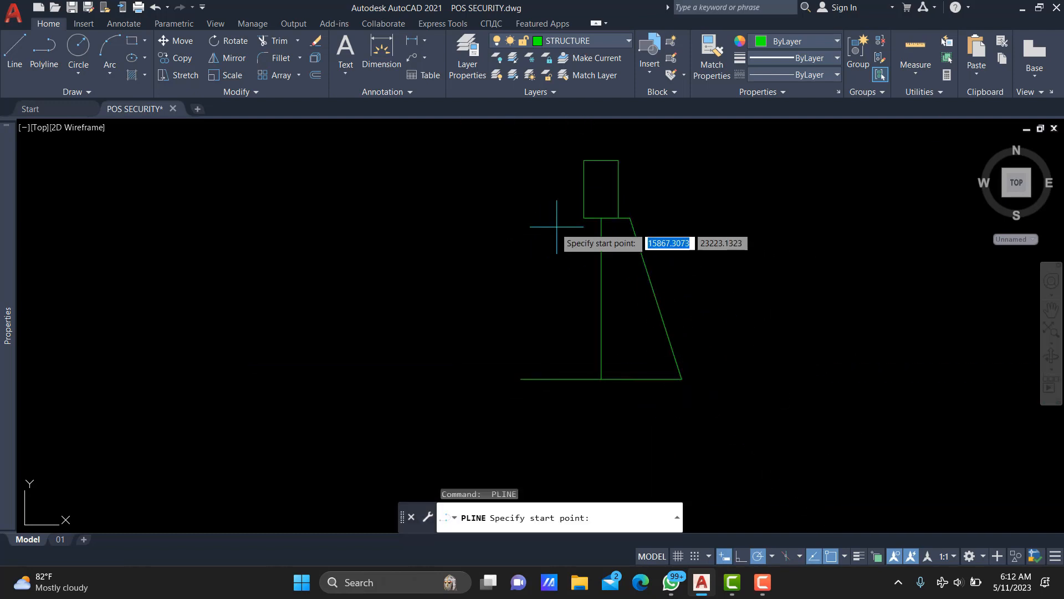
key(Escape)
Mirror the sloped polyline about the vertical centre line, keeping the original
click(638, 250)
text(mi)
key(Return)
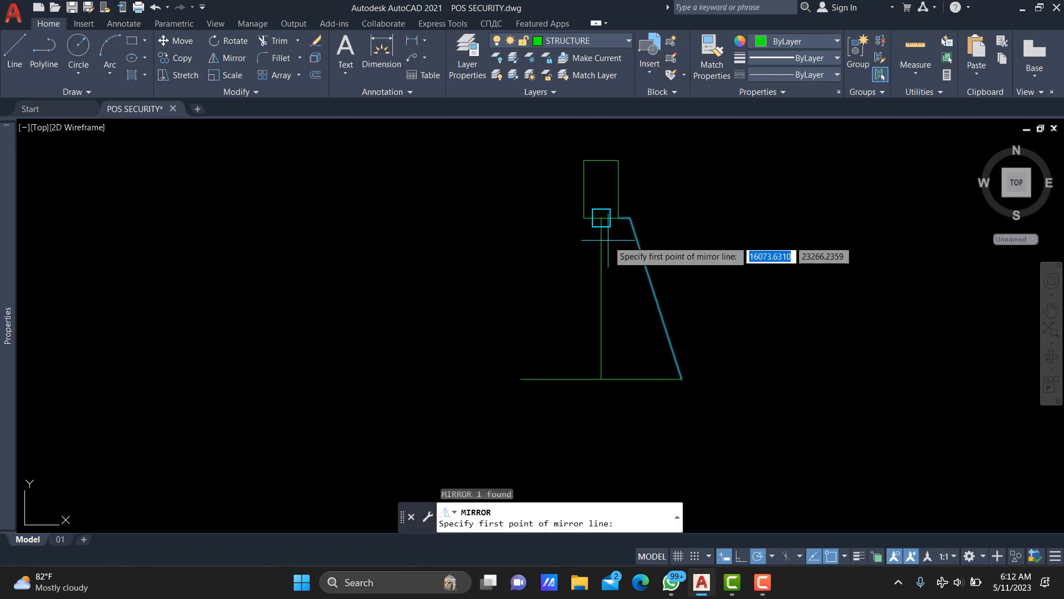
click(601, 218)
click(613, 291)
key(Return)
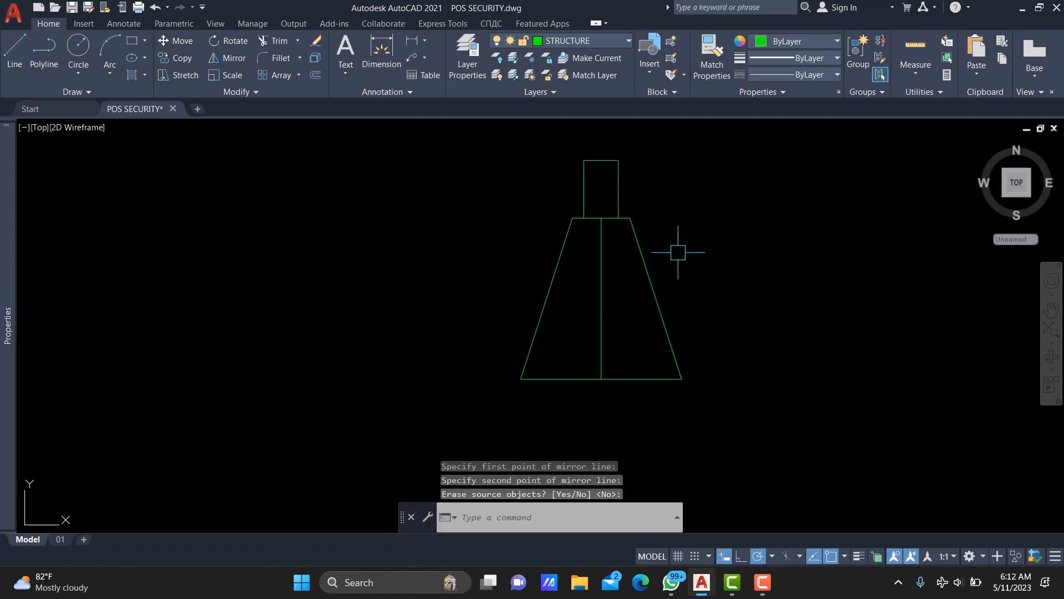
Offset the trapezoid's base line 150 units downward
scroll(698, 275, down, 2)
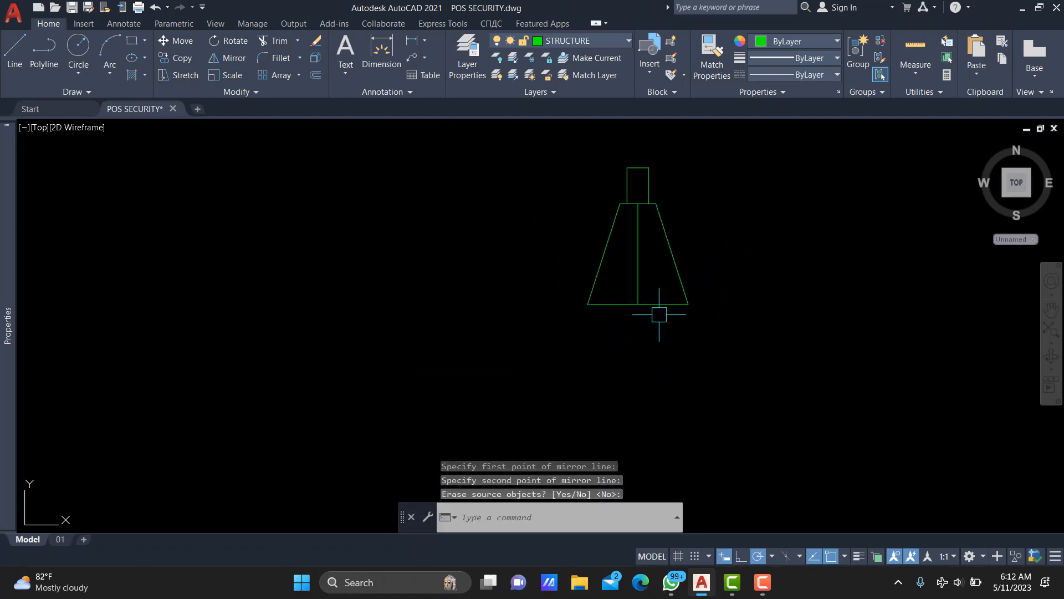
text(o)
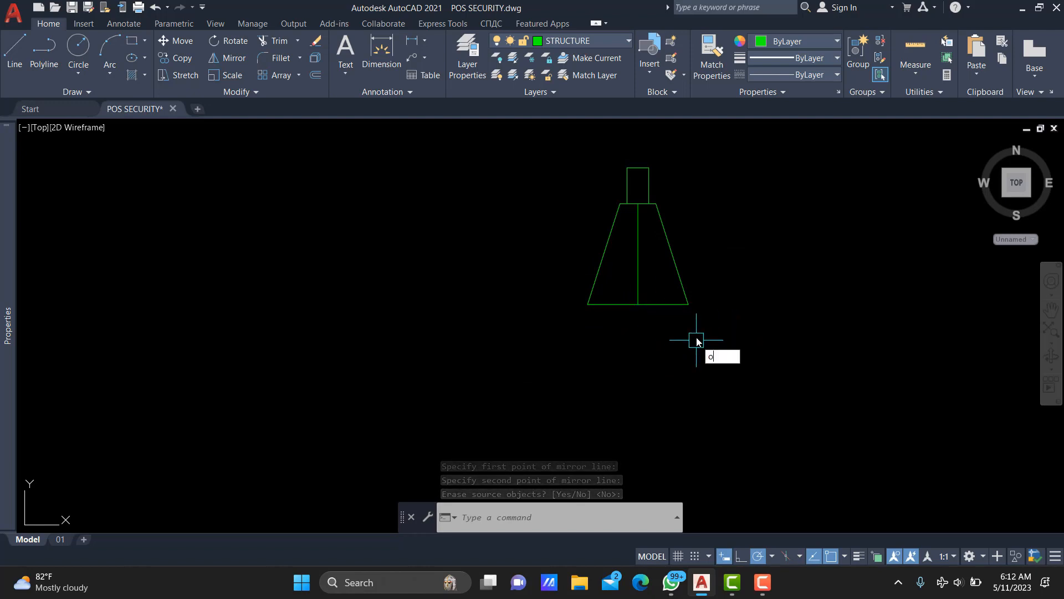
key(Return)
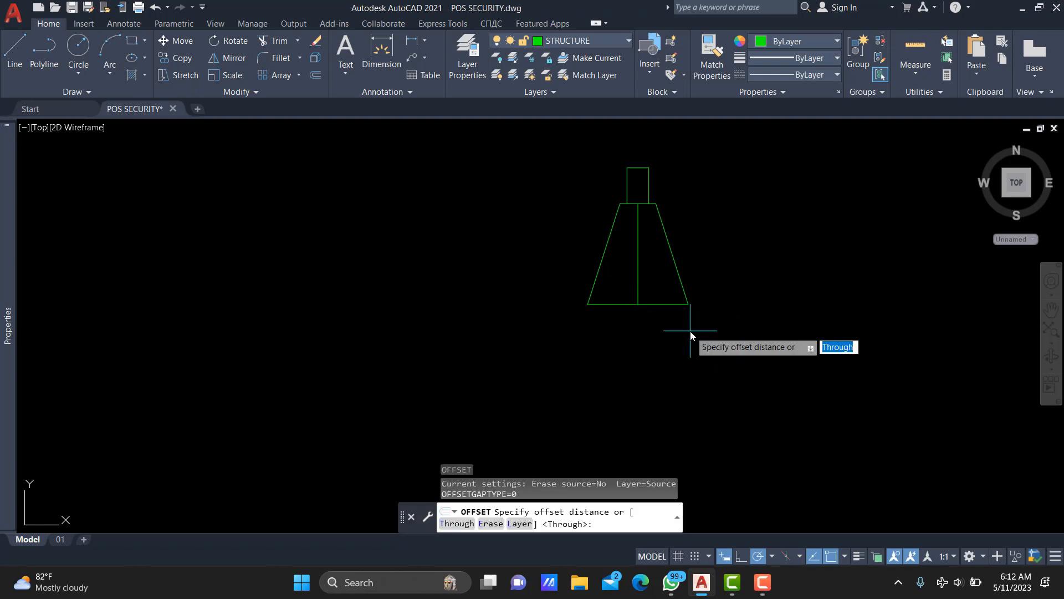
key(Return)
key(Escape)
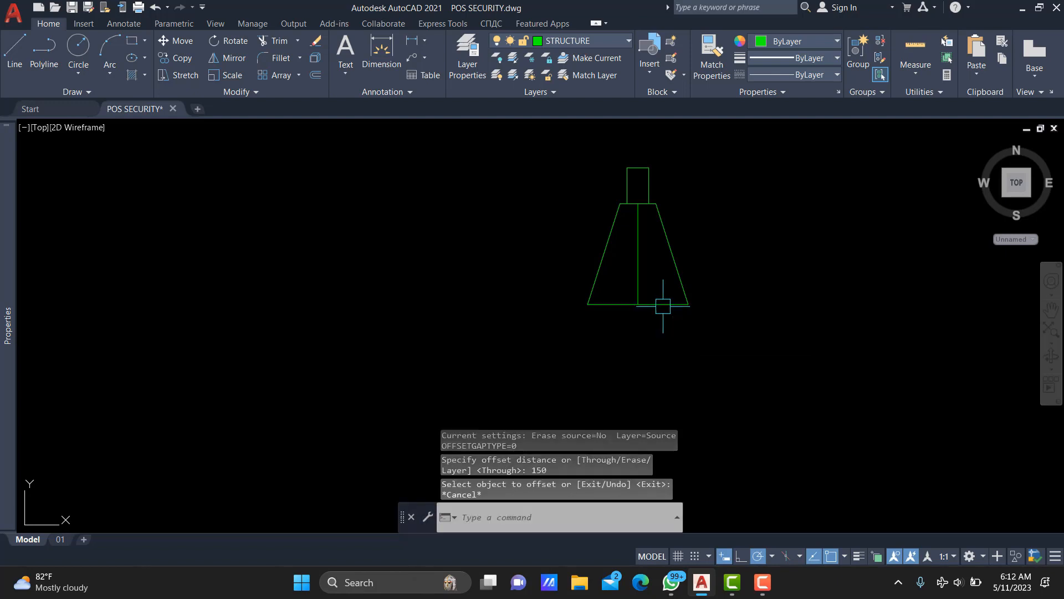
key(Return)
key(Return)
click(662, 304)
click(653, 361)
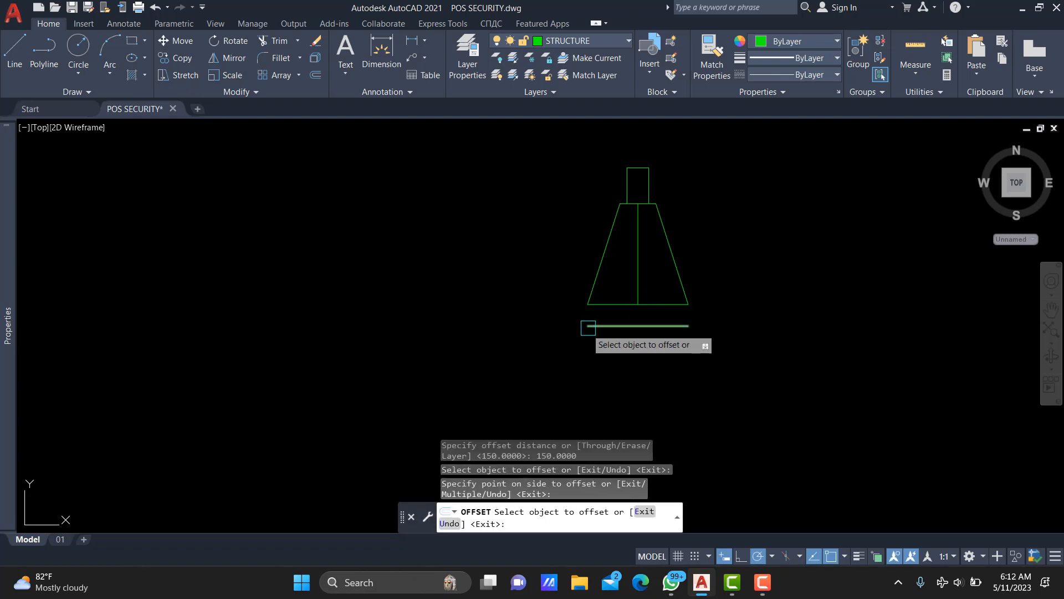
scroll(613, 322, up, 4)
key(Escape)
click(692, 310)
click(597, 356)
scroll(596, 356, down, 2)
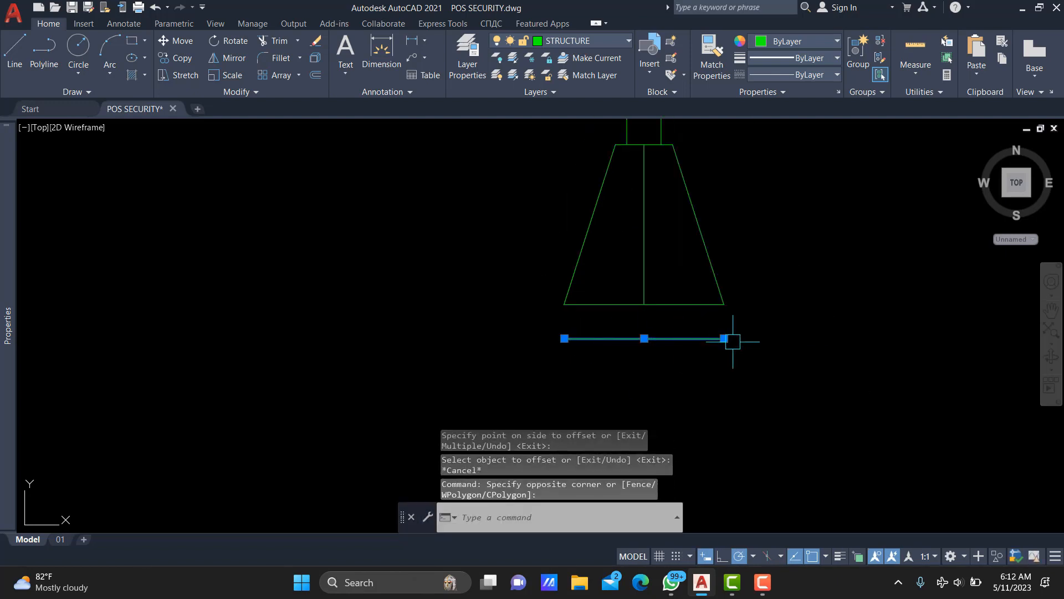
key(Escape)
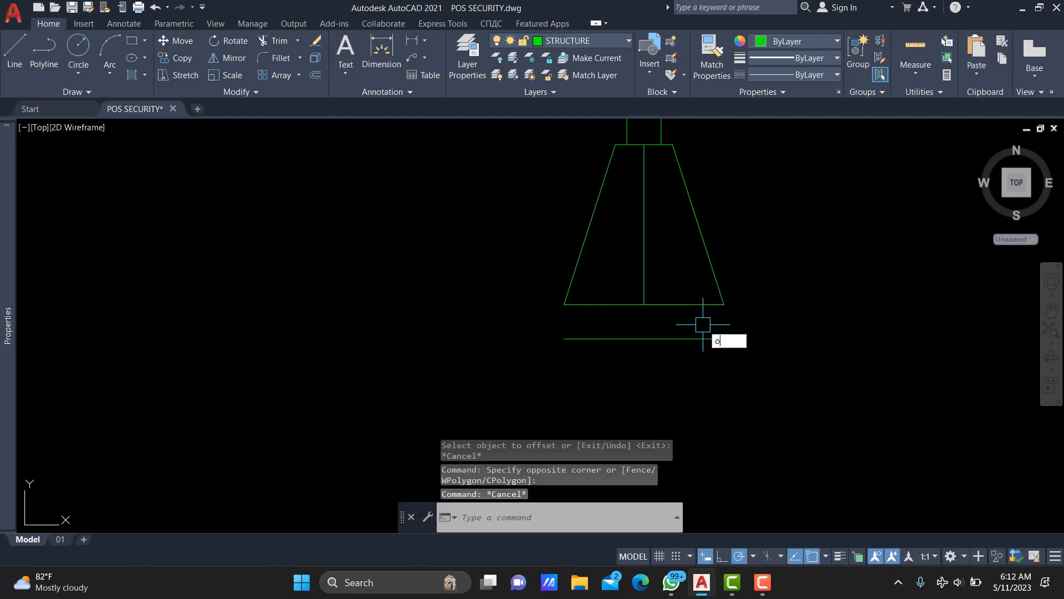
key(Return)
text(59)
key(Return)
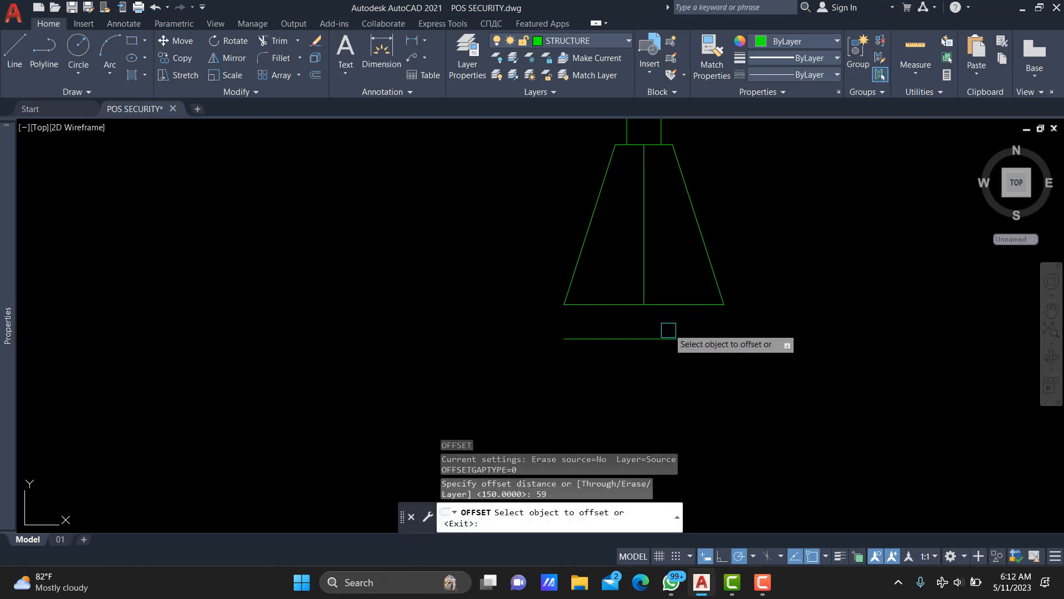
key(Escape)
Offset the line below the trapezoid's base 50 units downward to form the thin bottom layer
text(o)
key(Return)
text(59)
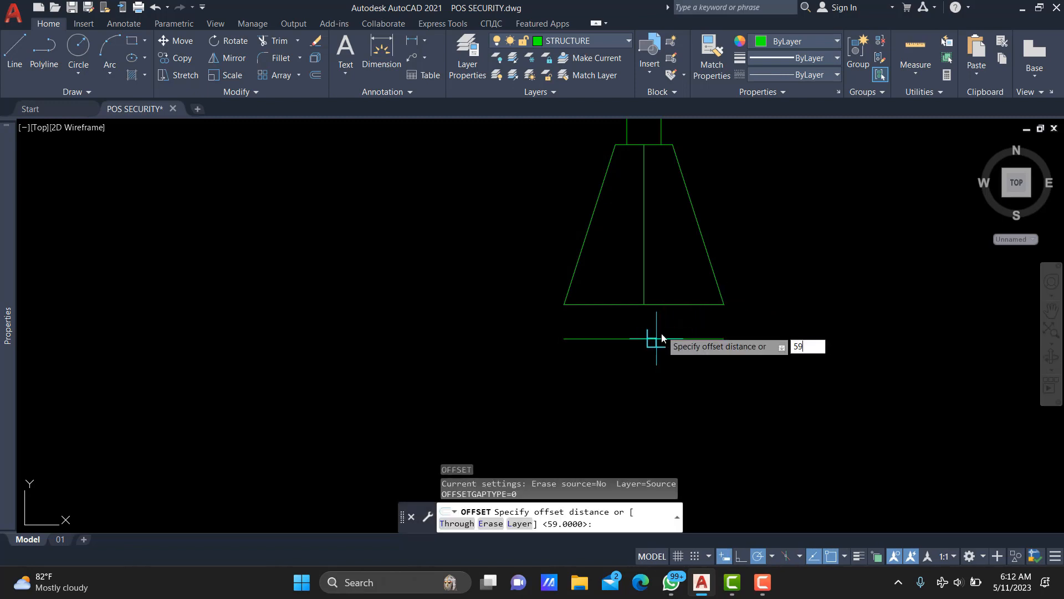
key(BackSpace)
text(0)
key(Return)
click(656, 346)
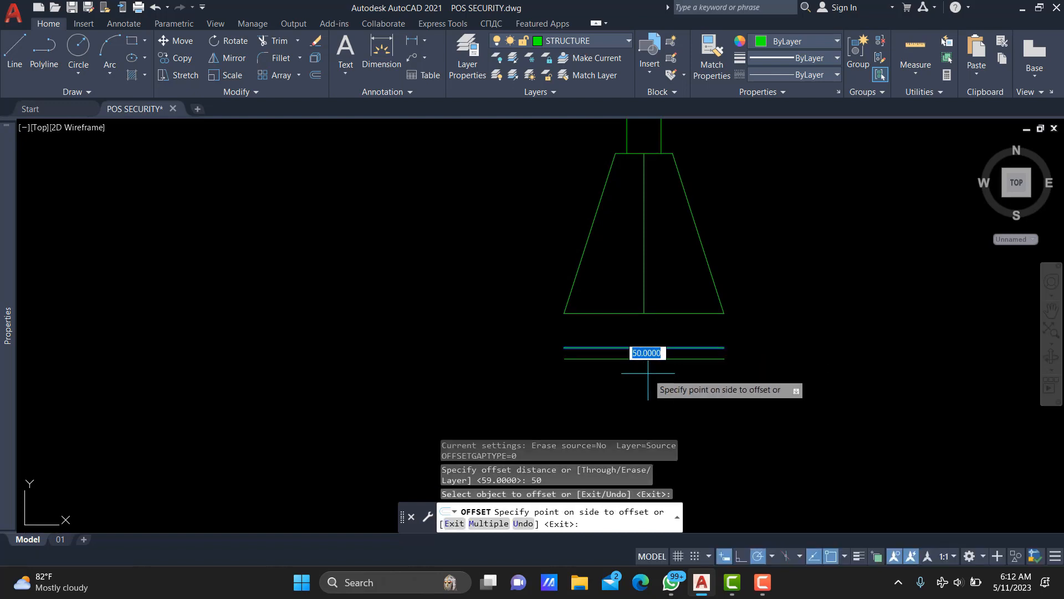
click(648, 373)
key(Escape)
Erase the vertical centre line inside the trapezoid
click(682, 287)
click(617, 253)
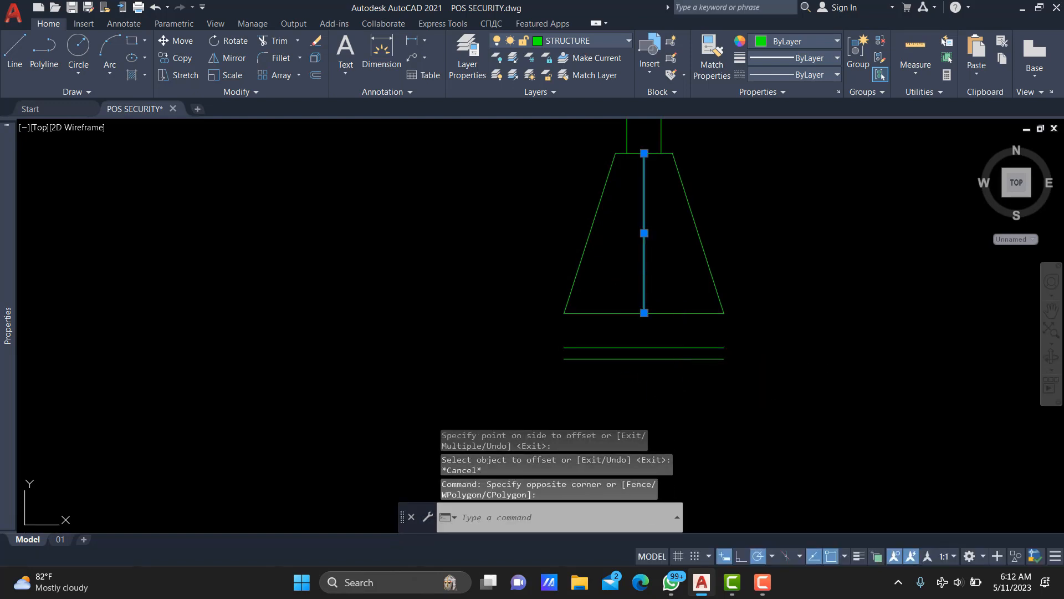
text(e)
key(Return)
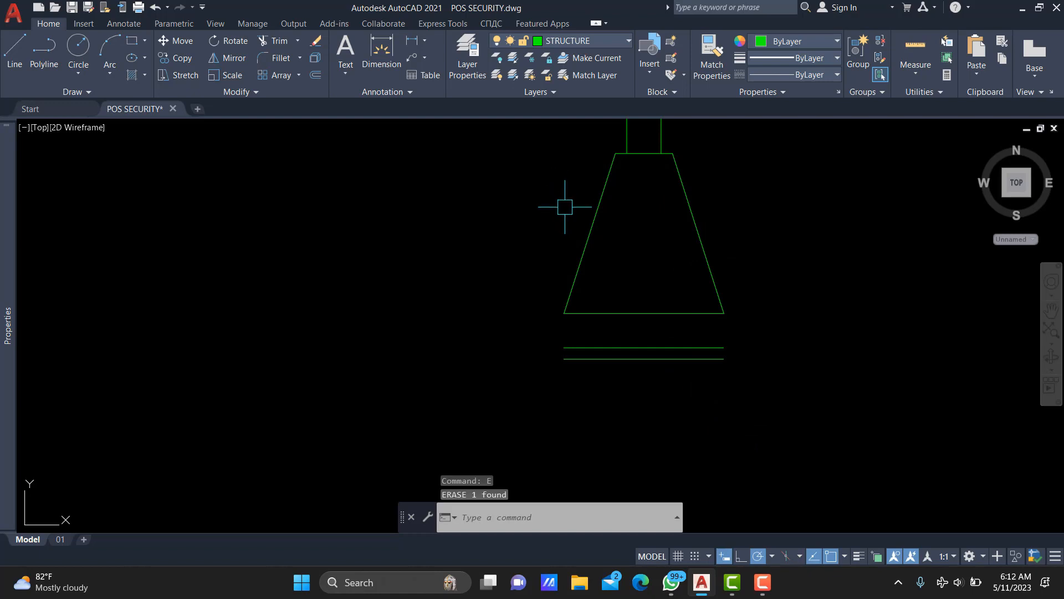
mouse_move(587, 246)
middle_down()
mouse_move(599, 311)
mouse_move(622, 263)
middle_up()
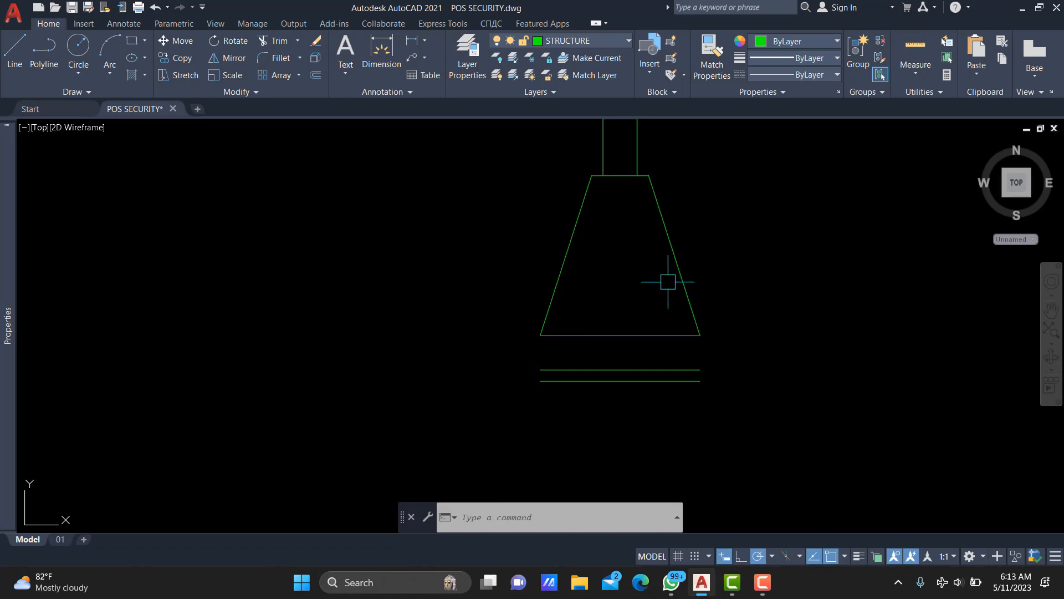
scroll(543, 351, up, 2)
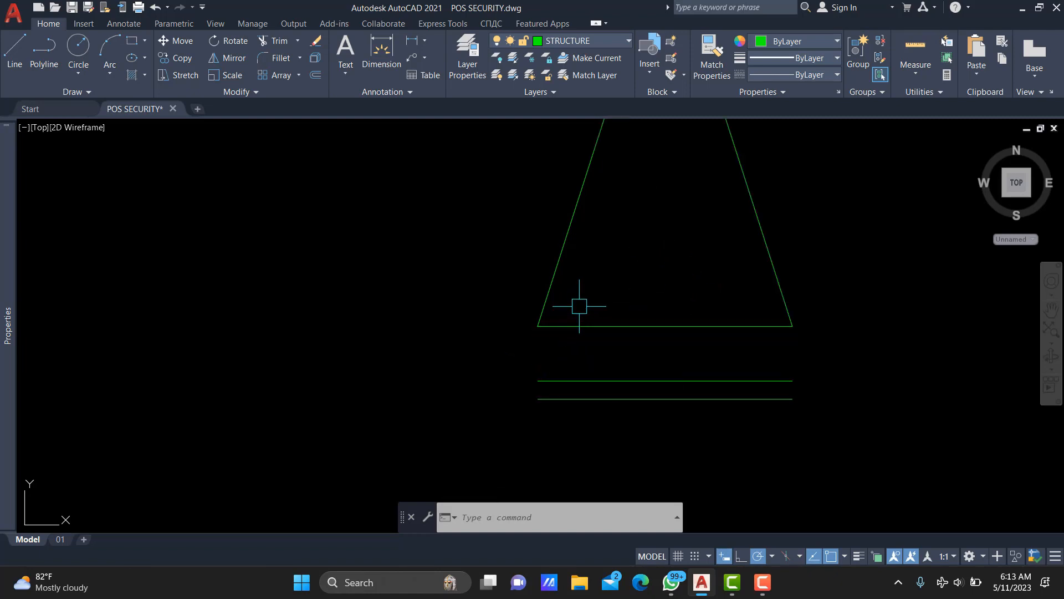
click(593, 295)
click(560, 408)
text(s)
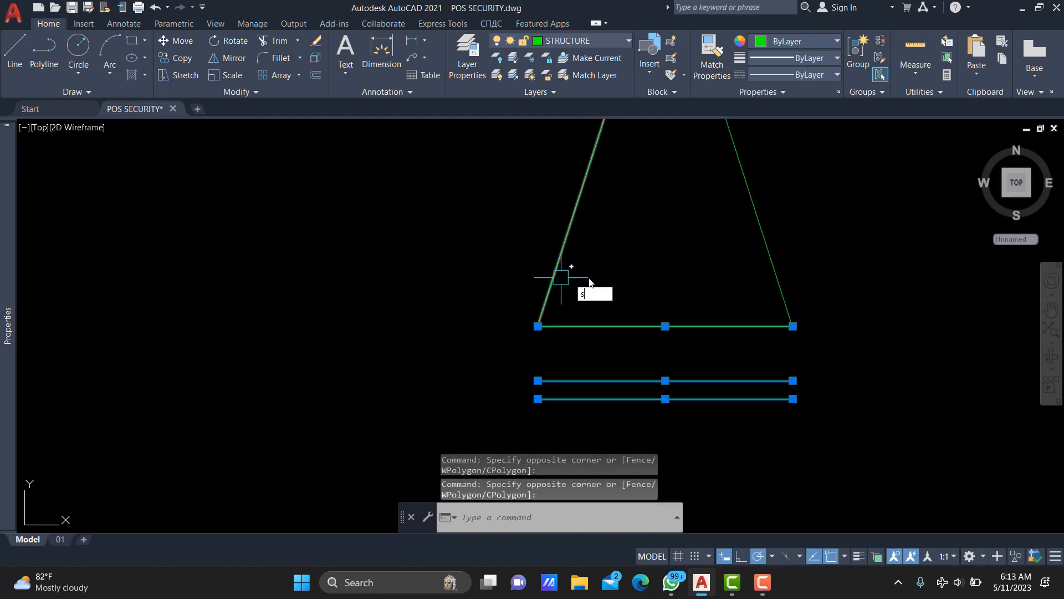
key(Escape)
Stretch the left ends of the three horizontal base lines 100 units outward to the left
click(613, 281)
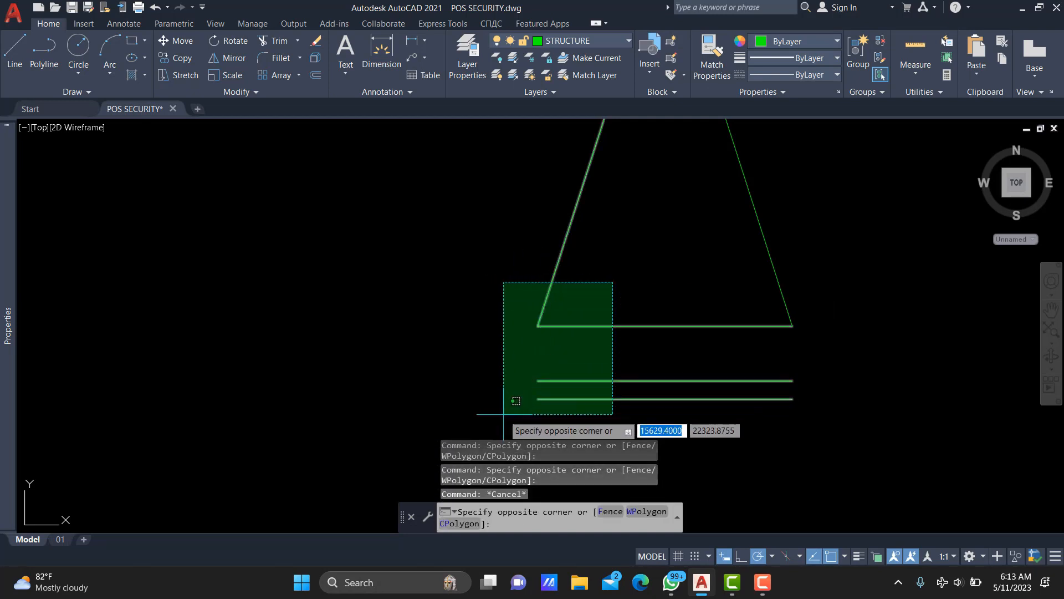
click(515, 400)
click(518, 259)
click(501, 271)
text(s)
key(Return)
click(507, 272)
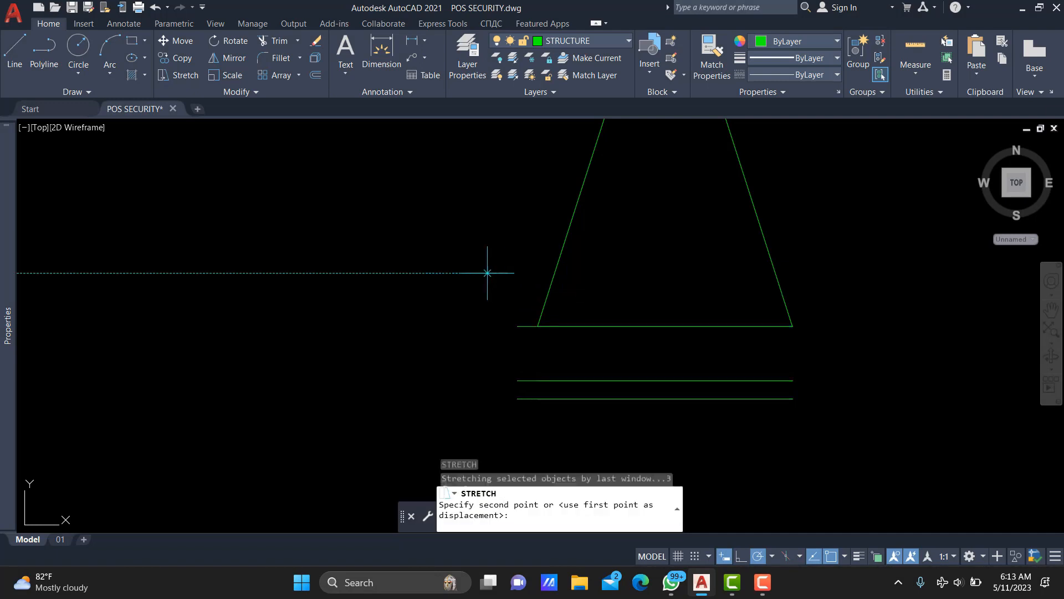
text(100)
key(Return)
Stretch the right ends of the three horizontal base lines 100 units outward to the right
click(892, 271)
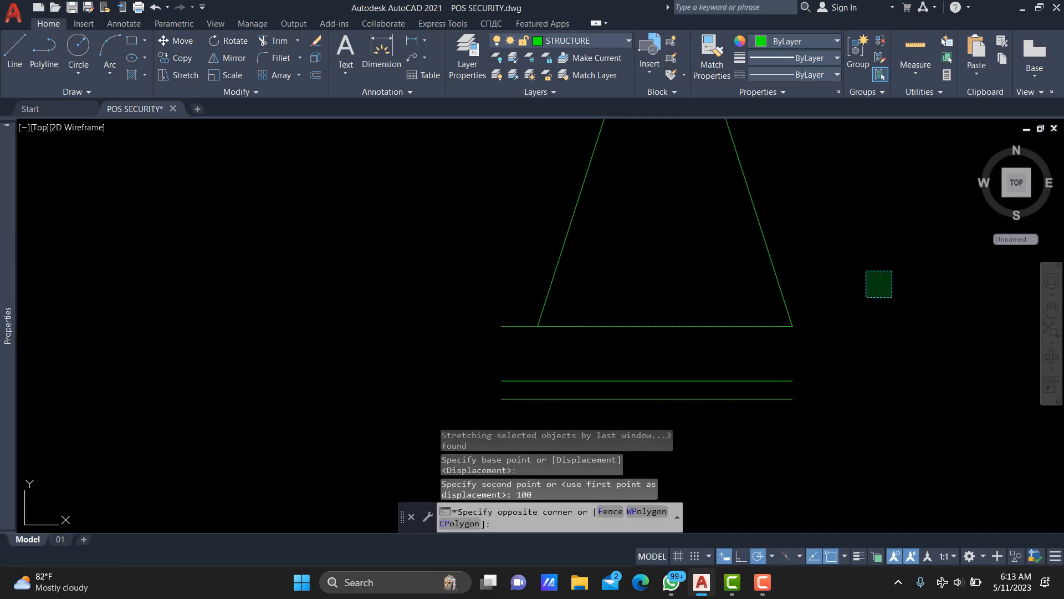
click(765, 413)
click(840, 240)
key(Escape)
text(s)
key(Return)
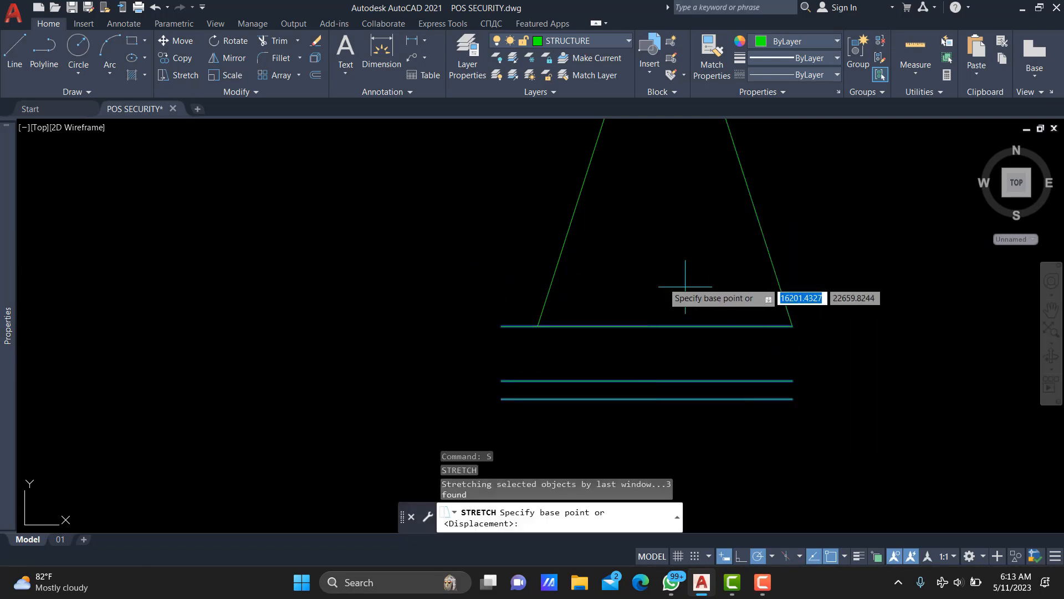
click(686, 282)
text(1)
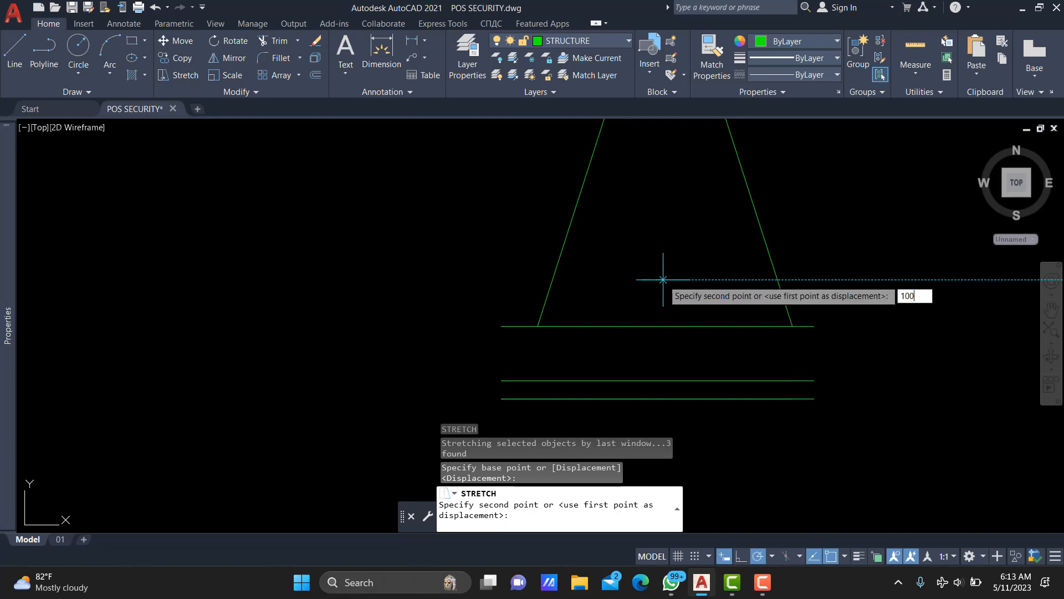
text(00)
key(Return)
scroll(668, 286, down, 3)
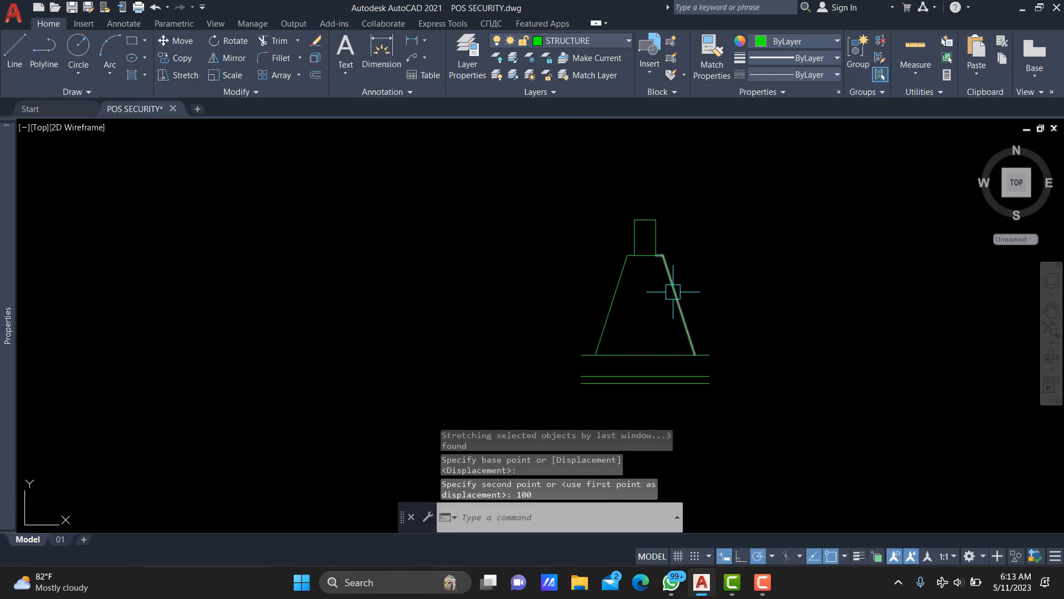
text(L)
key(Escape)
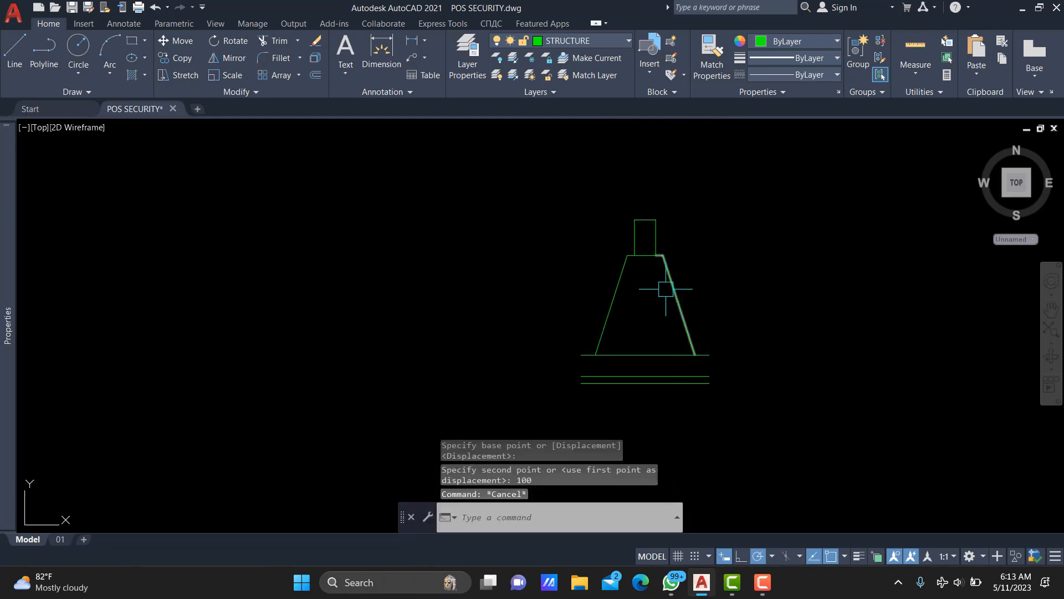
key(Escape)
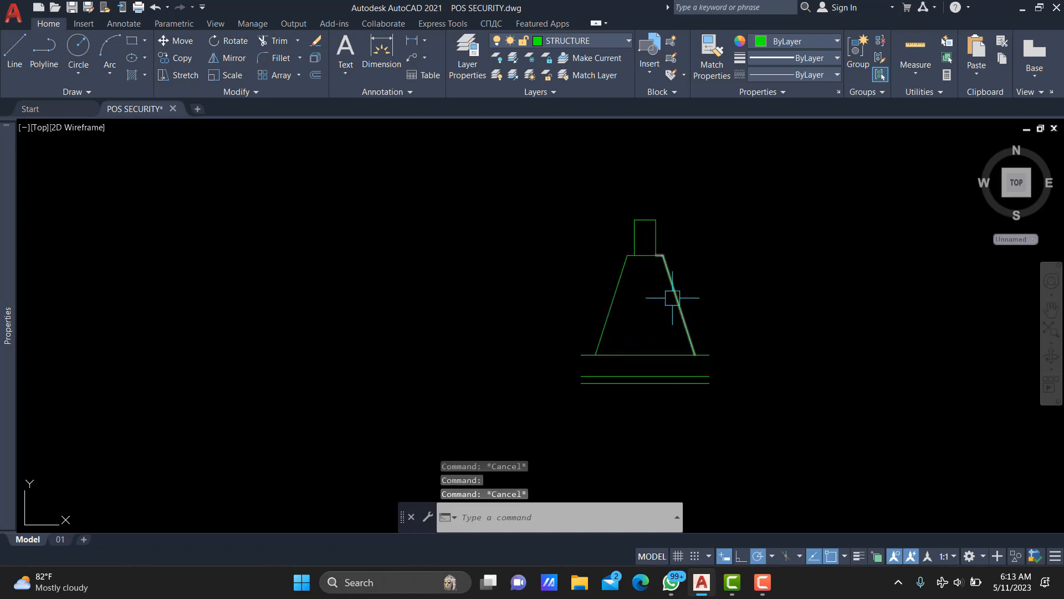
Copy the trapezoid's left sloped polyline from its lower endpoint to the right end of the lowest base line
click(658, 290)
click(599, 302)
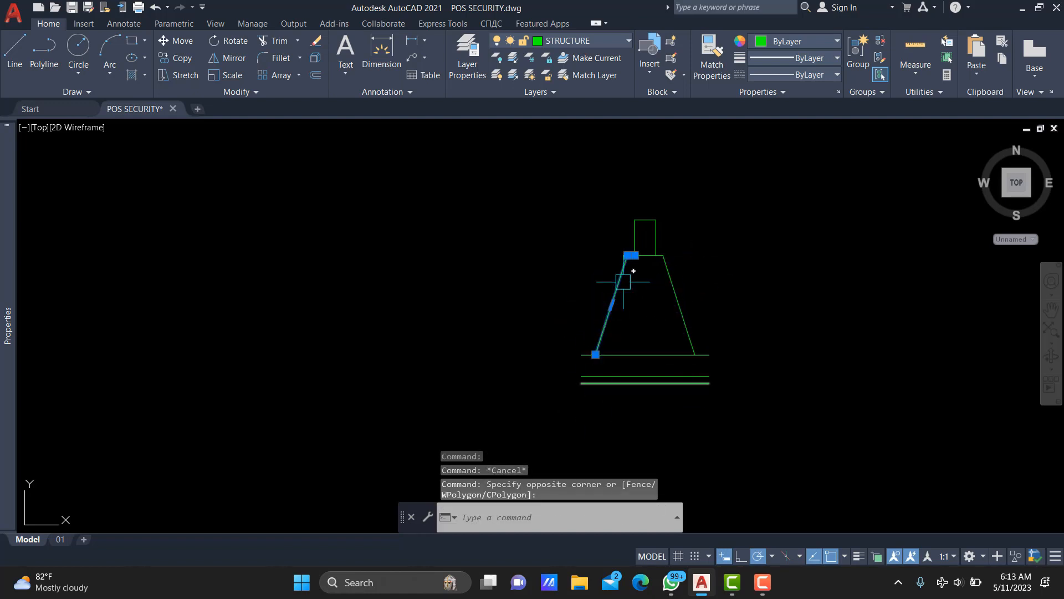
text(c)
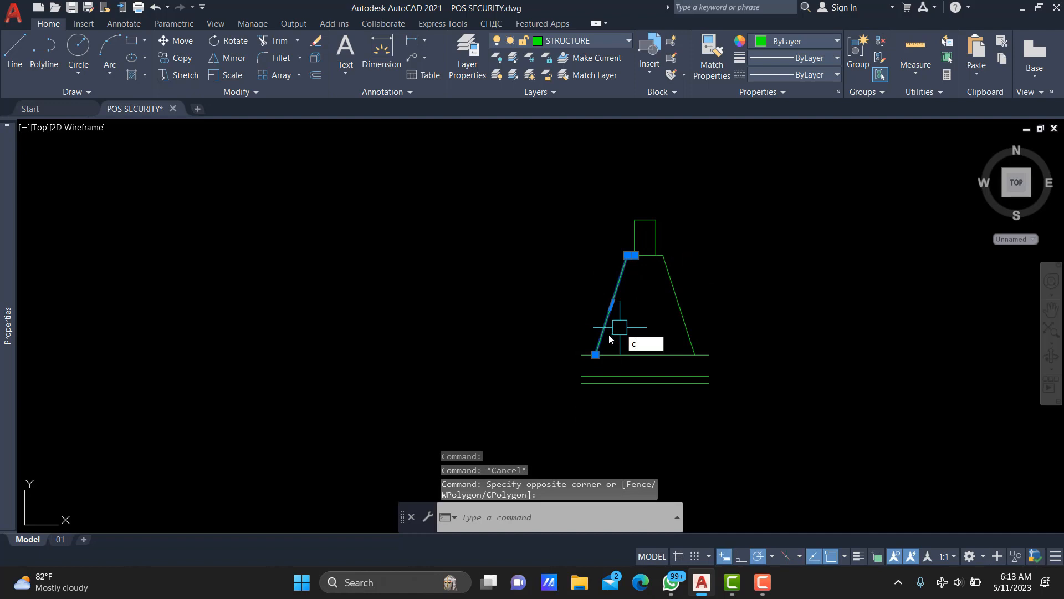
text(o)
key(Return)
click(595, 354)
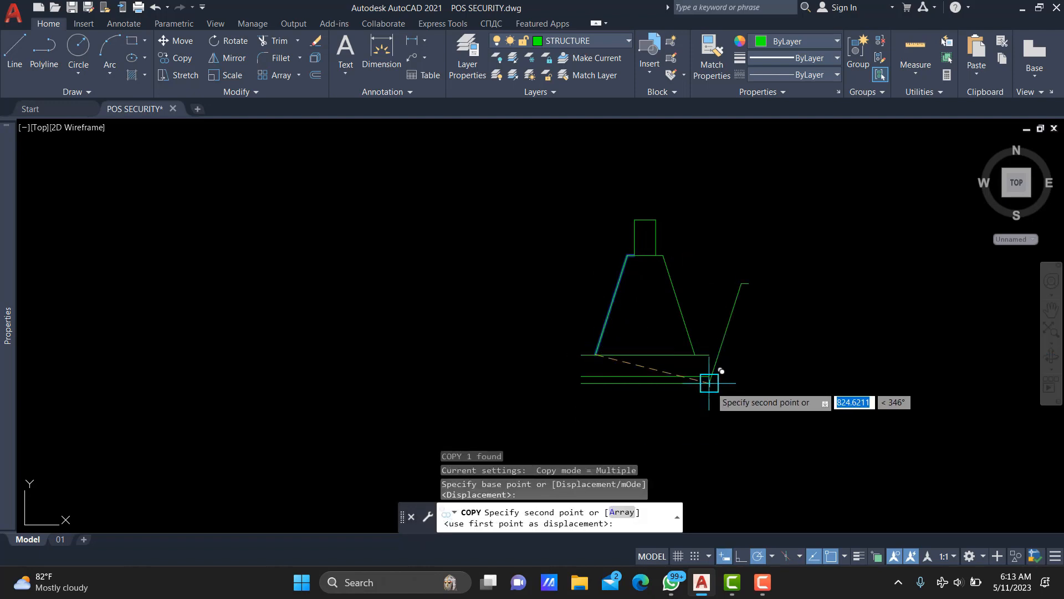
scroll(710, 382, up, 2)
click(706, 384)
key(Escape)
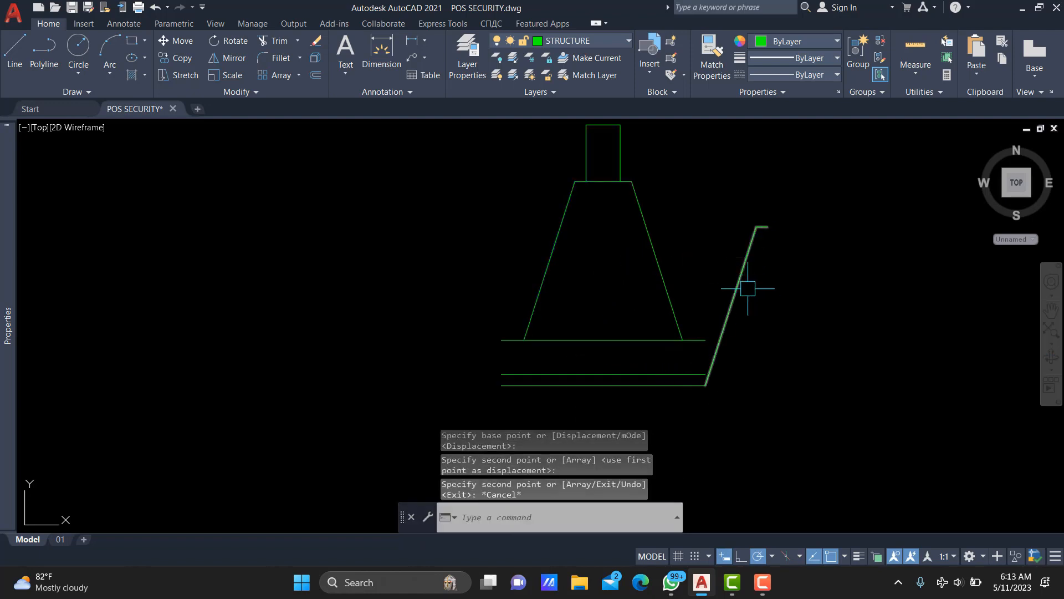
Mirror the copied sloped polyline about the footing's vertical centre axis, keeping the original
click(736, 288)
text(mi)
key(Return)
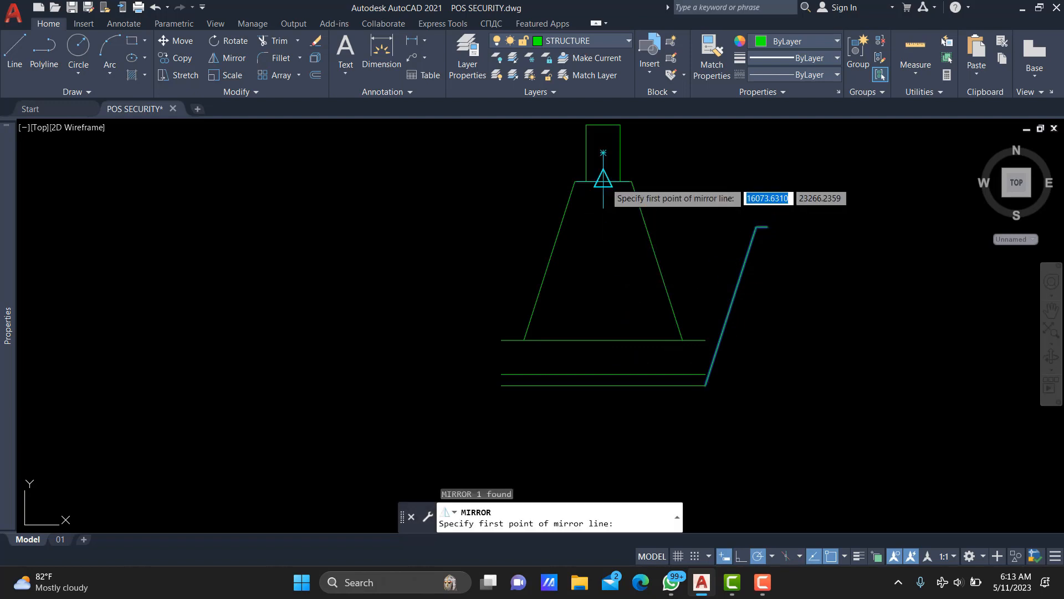
click(603, 181)
click(610, 237)
key(Return)
scroll(610, 259, down, 2)
scroll(606, 297, up, 2)
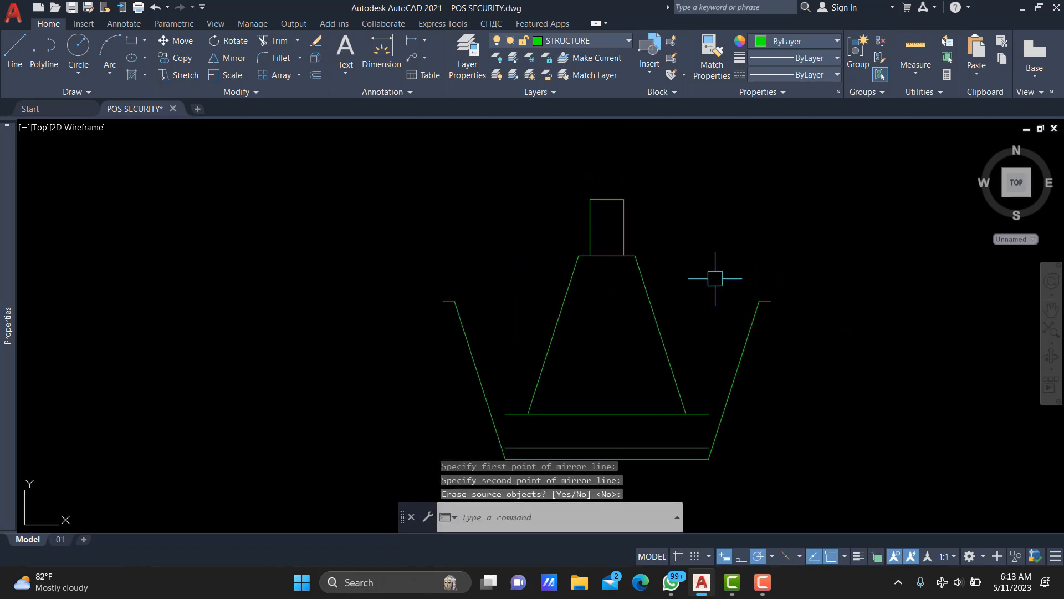
Draw a horizontal construction line through the trapezoid's upper right corner
text(xl)
key(Return)
text(h)
key(Return)
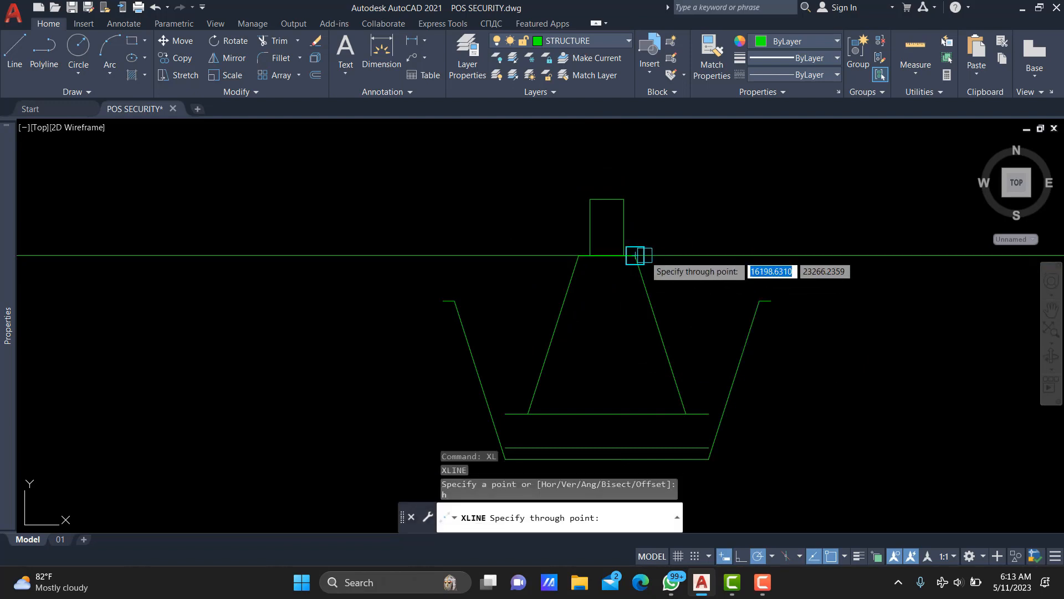
click(635, 256)
key(Escape)
Offset the horizontal construction line 250 units upward to the top of the tie beam
middle_drag(743, 231, 732, 279)
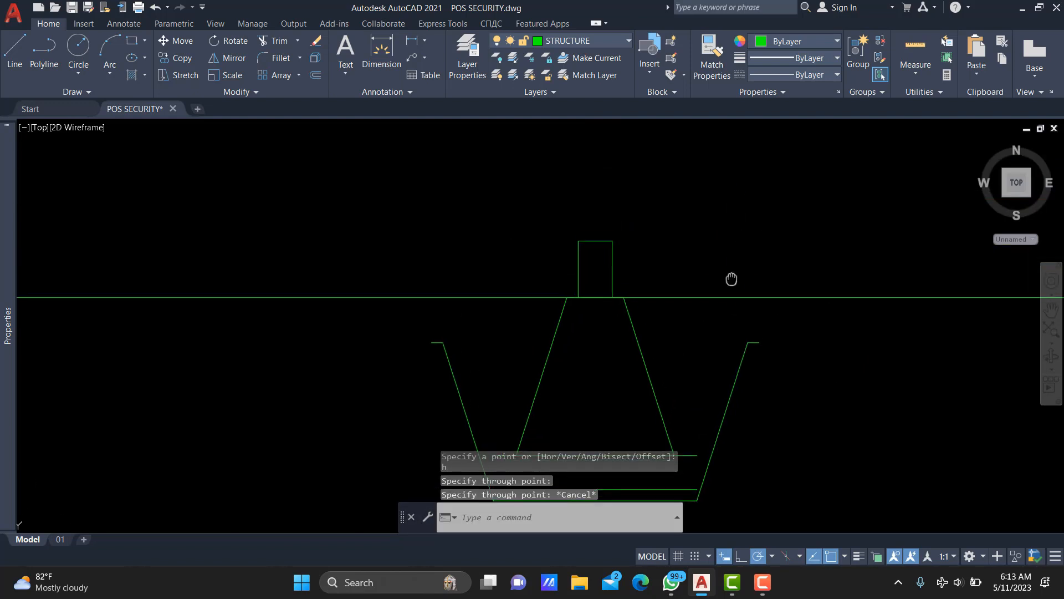
text(o)
key(Return)
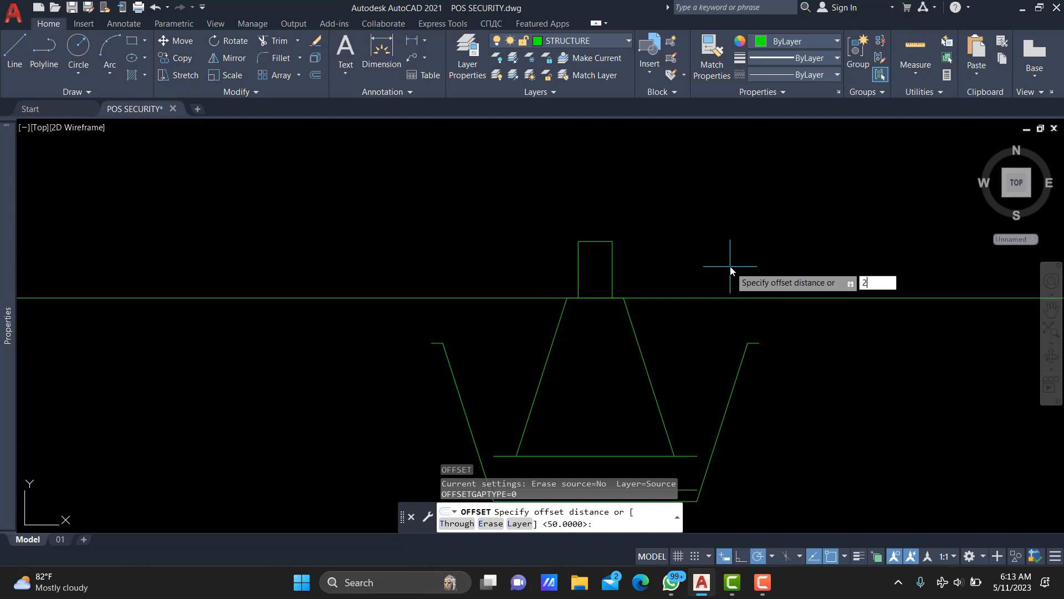
key(Return)
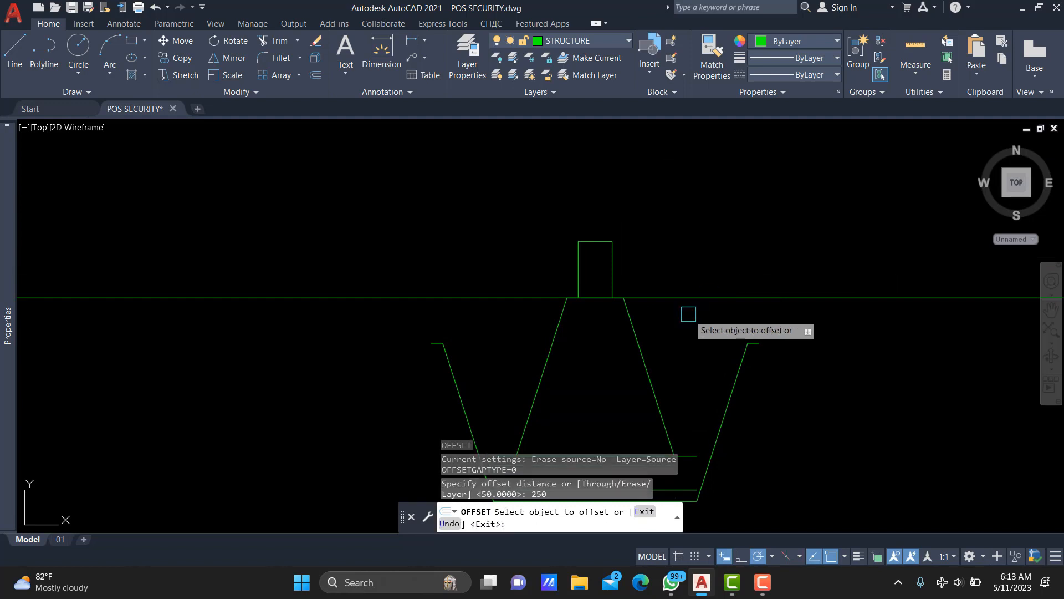
click(673, 298)
click(712, 231)
key(Escape)
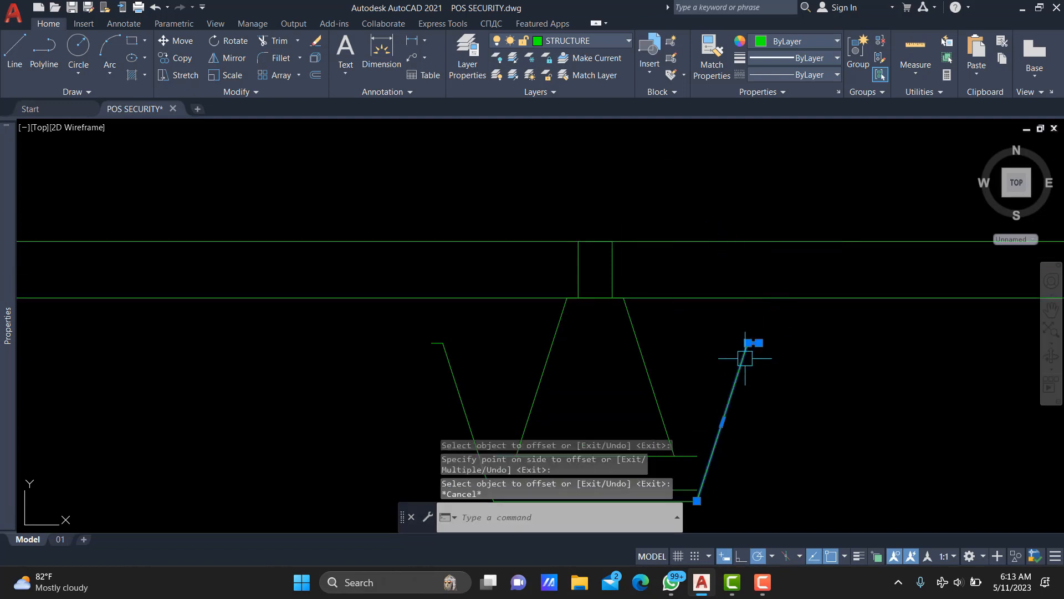
Explode the left and right outer sloped polylines into separate segments
click(511, 356)
click(392, 385)
text(x)
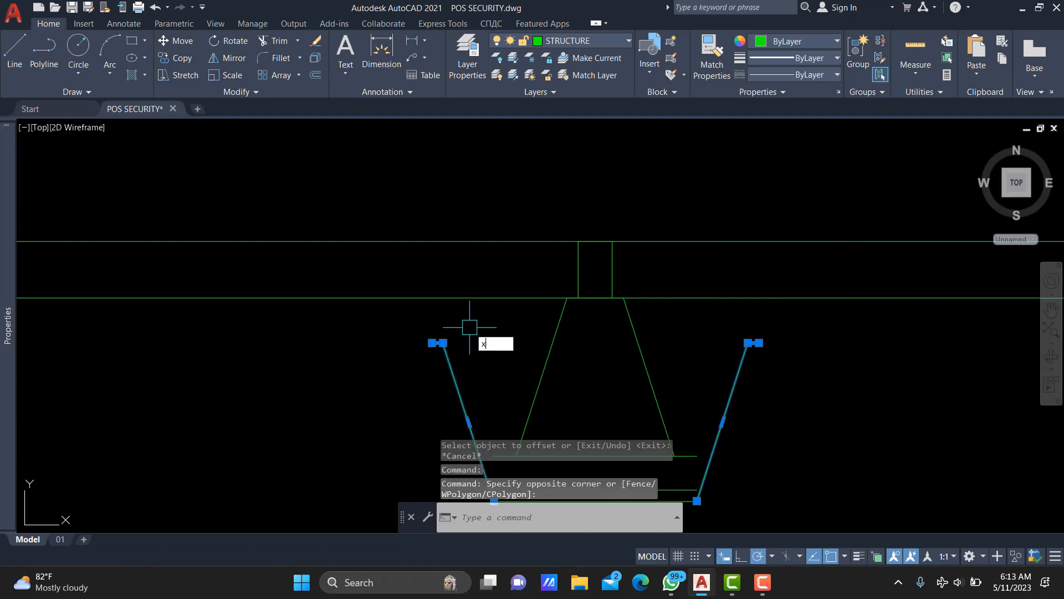
key(Return)
Extend both outer sloped lines upward to the lower horizontal construction line
text(ex)
key(Return)
click(449, 356)
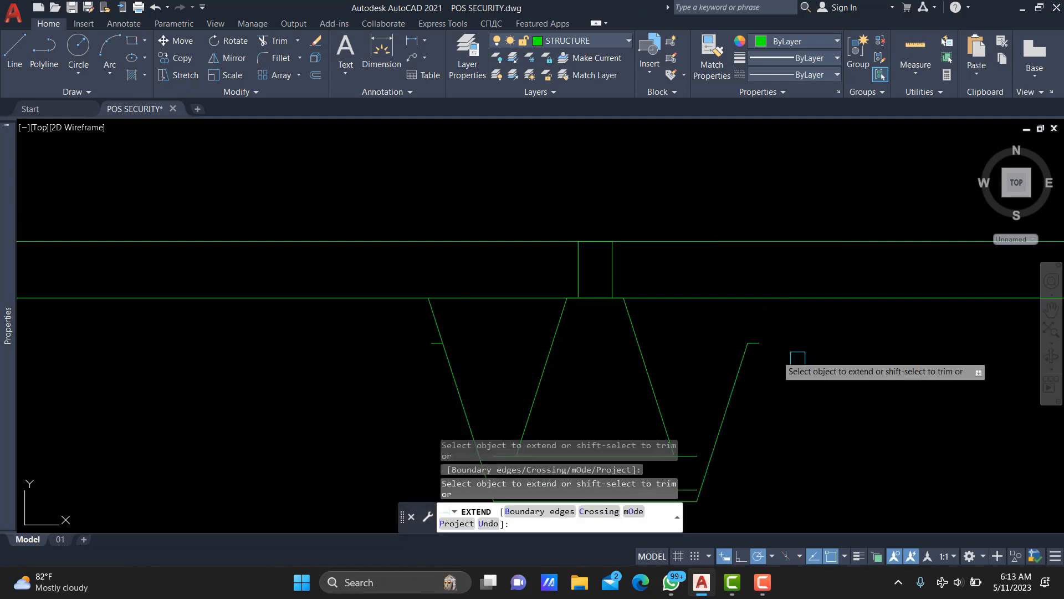
click(737, 357)
key(Escape)
Erase the two short horizontal segments left on the outer sloped lines
click(725, 321)
click(933, 372)
click(385, 311)
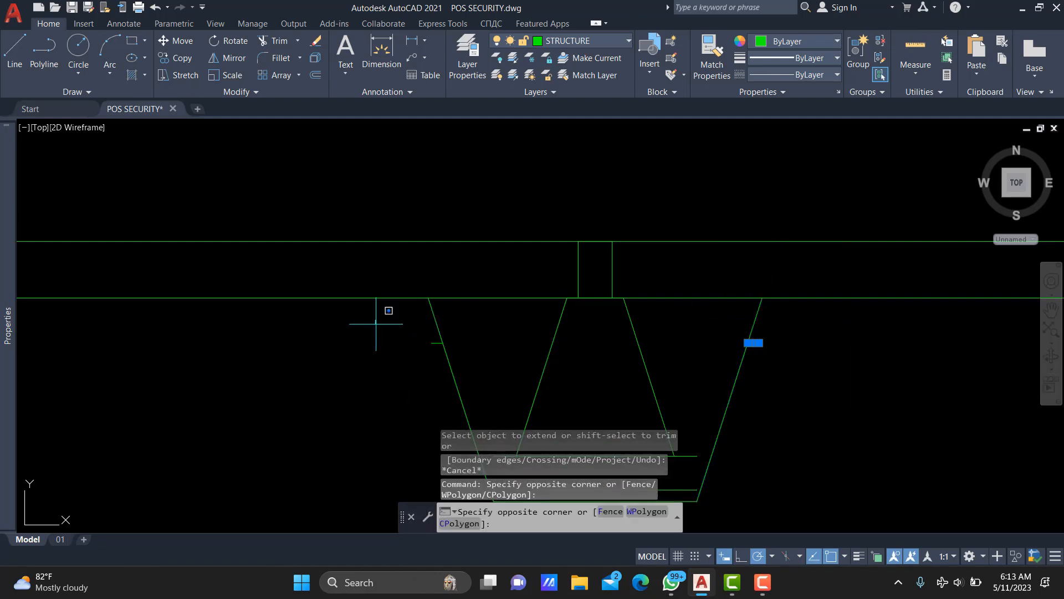
click(465, 352)
text(e)
key(Return)
scroll(629, 302, down, 2)
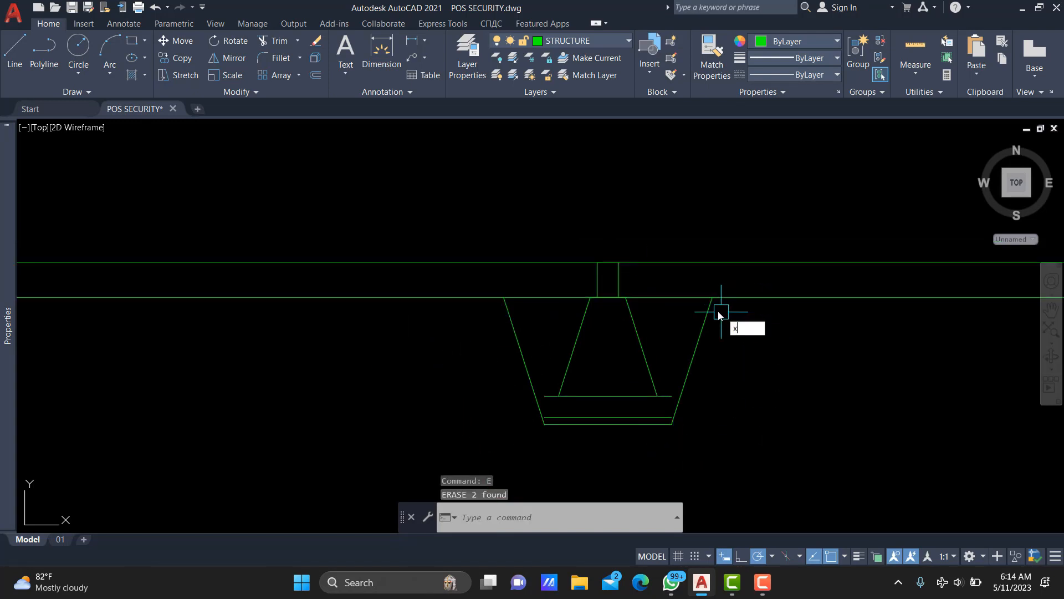
Draw vertical construction lines through the upper ends of the right and left outer sloped lines
text(l)
key(Return)
text(v)
key(Return)
click(712, 298)
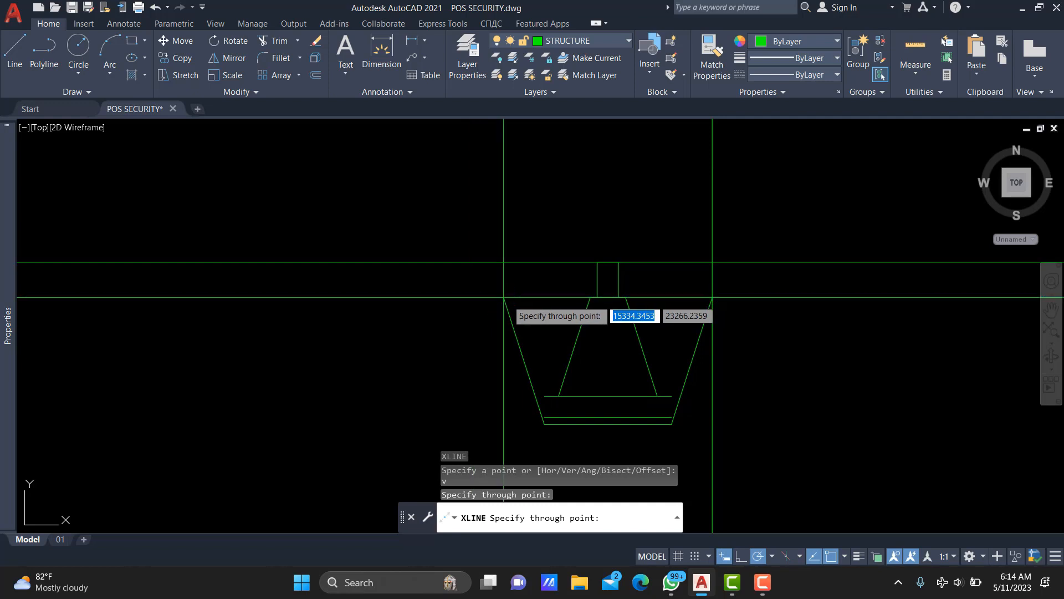
click(503, 299)
key(Return)
text(offset distance or [)
key(Return)
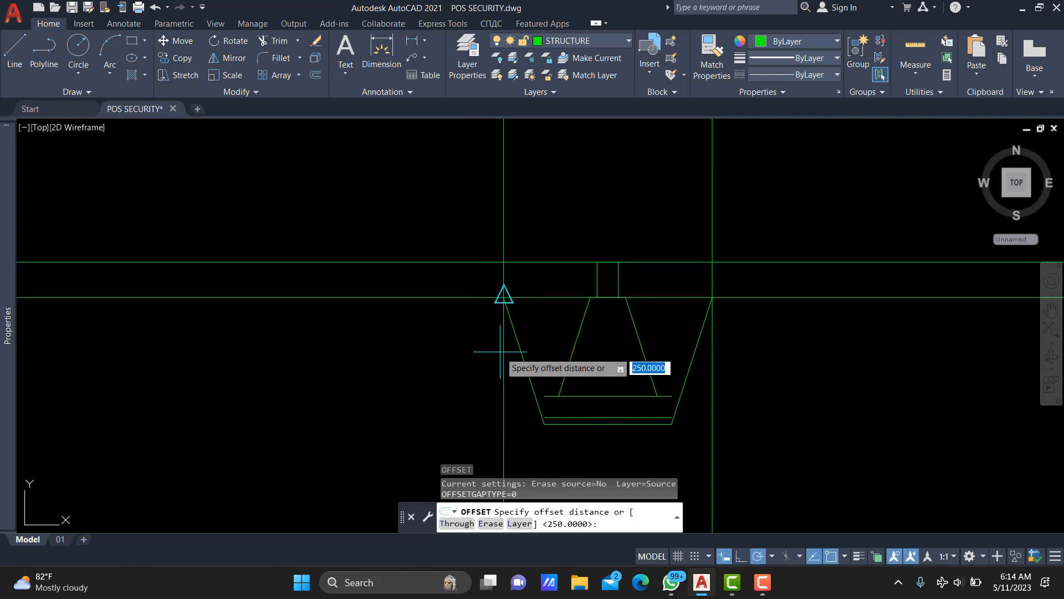
text(500)
key(Return)
click(501, 352)
key(Escape)
key(Escape)
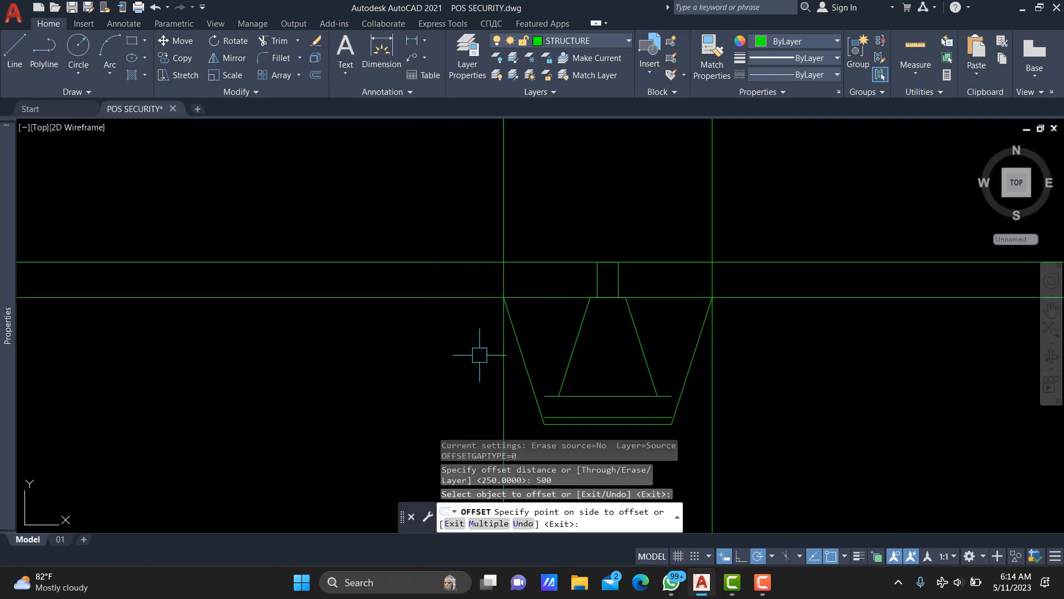
Offset the left and right vertical construction lines outward by 200
text(o)
key(Return)
text(200)
key(Return)
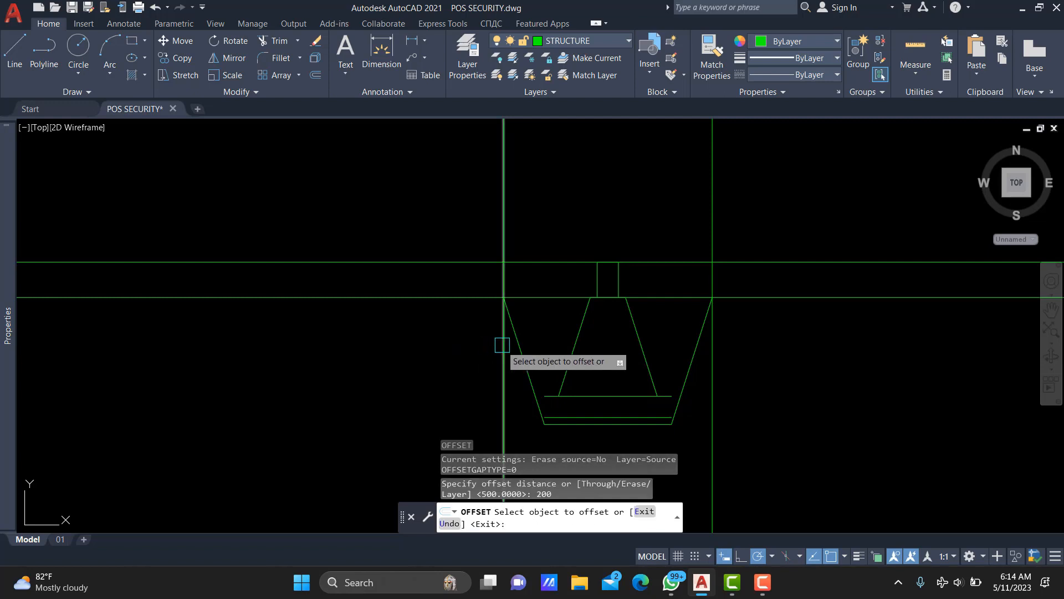
click(502, 346)
click(463, 352)
key(Escape)
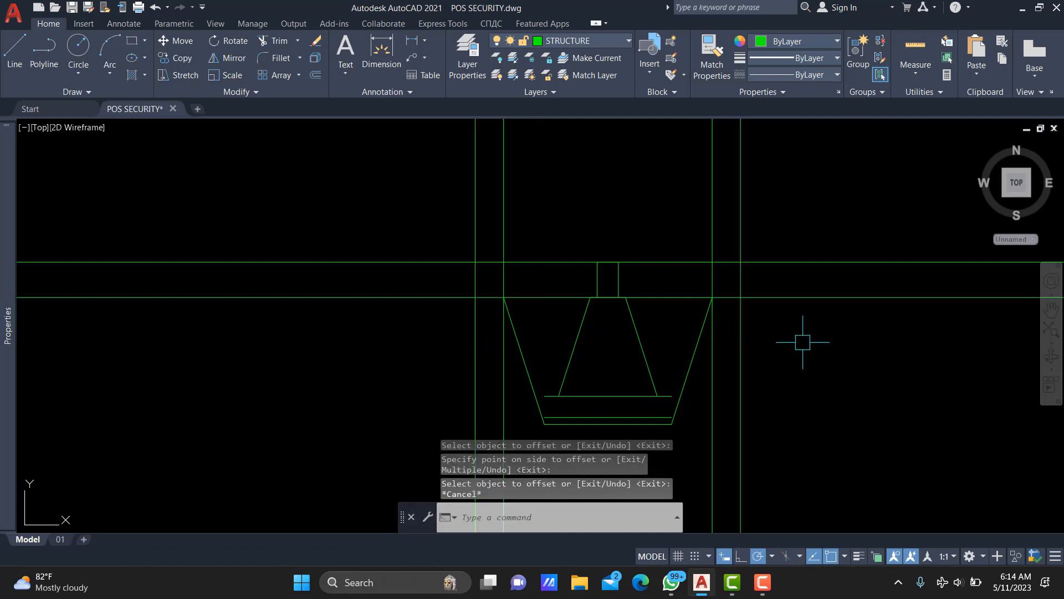
Erase the two inner vertical construction lines through the upper ends of the outer sloped lines
click(715, 360)
click(505, 361)
key(Delete)
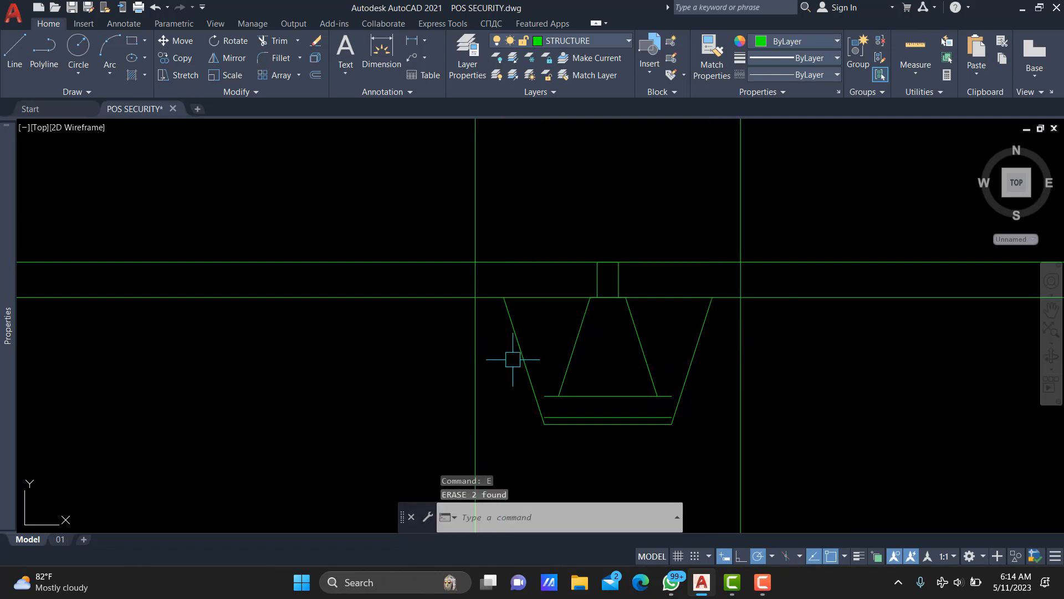
Offset the left outer sloped line outward by 100
text(o)
key(Return)
text(100)
key(Return)
click(516, 353)
click(503, 420)
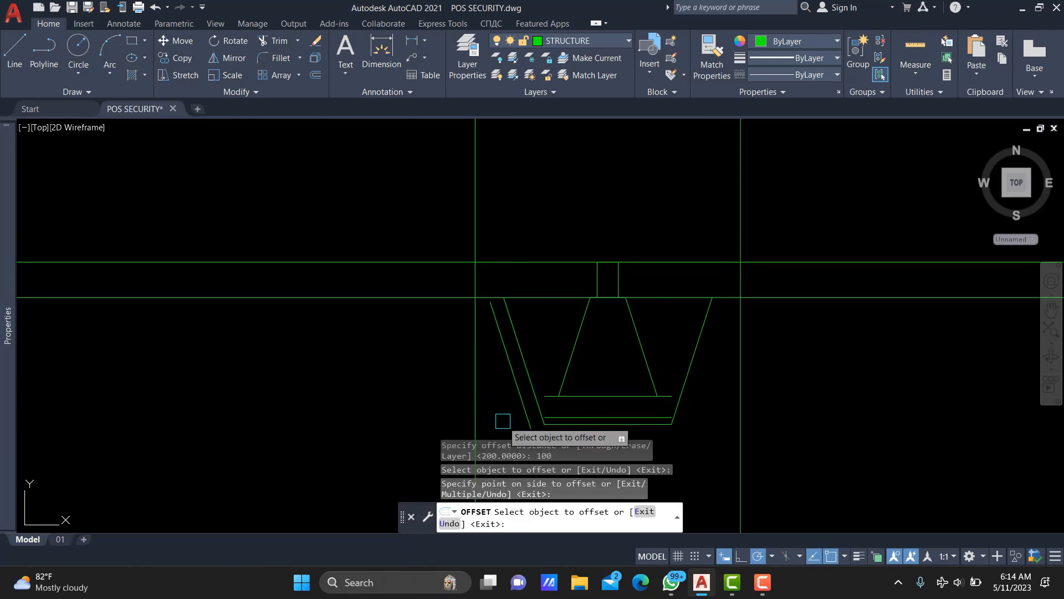
Offset the bottom base line downward and the right outer sloped line outward by 100 each
middle_drag(554, 425, 565, 343)
scroll(565, 342, up, 2)
click(569, 341)
click(581, 381)
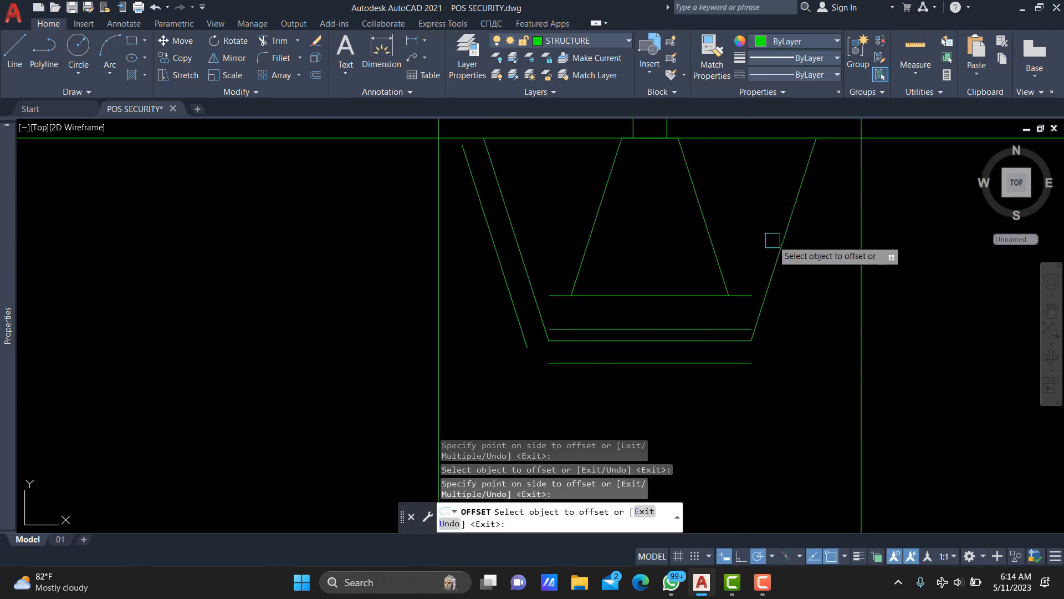
click(783, 242)
click(870, 312)
middle_drag(770, 258, 743, 328)
key(Escape)
Extend both ends of the two horizontal base layer lines to the inner pair of excavation slope lines
text(ex)
key(Return)
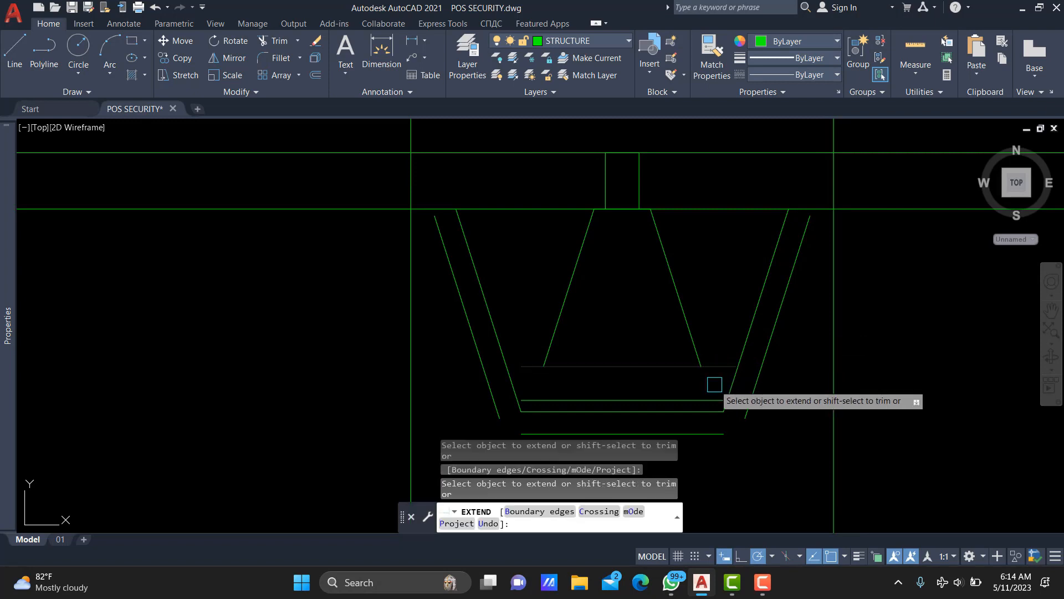
click(712, 368)
click(521, 366)
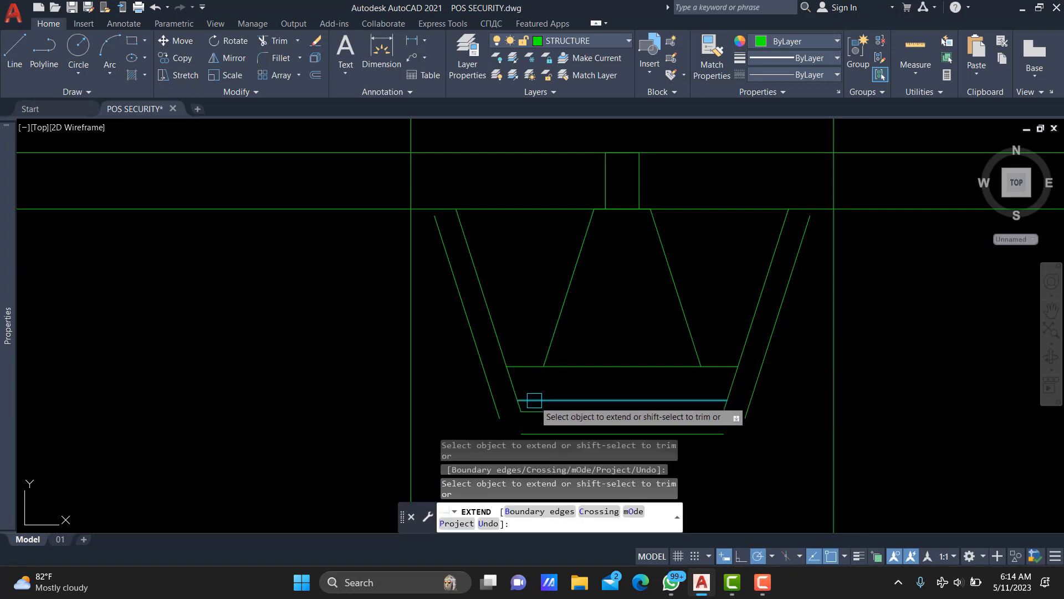
click(533, 400)
middle_drag(764, 375, 765, 311)
key(Escape)
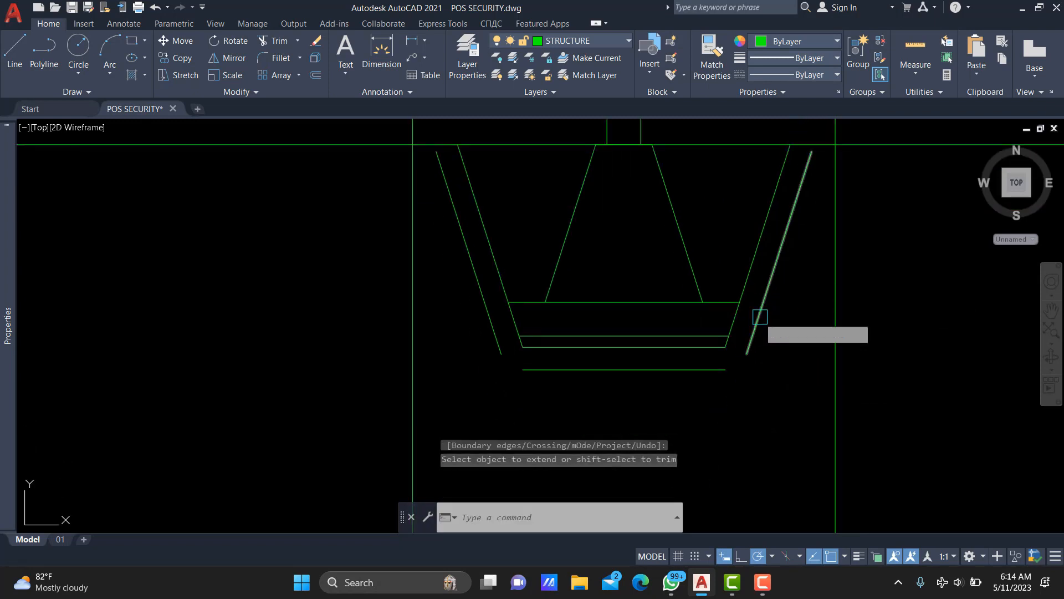
Fillet the offset bottom line with the right and left offset sloped lines at radius 0 to form sharp corners
text(f)
key(Return)
text(r)
key(Return)
key(Return)
click(721, 369)
click(752, 345)
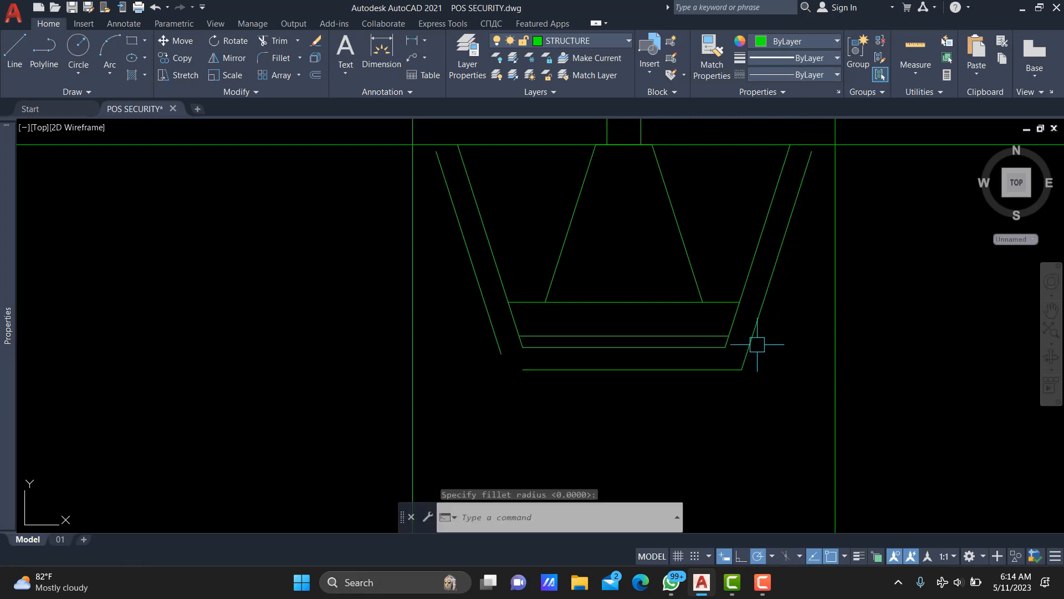
key(Return)
click(527, 369)
click(494, 333)
middle_drag(493, 333, 491, 417)
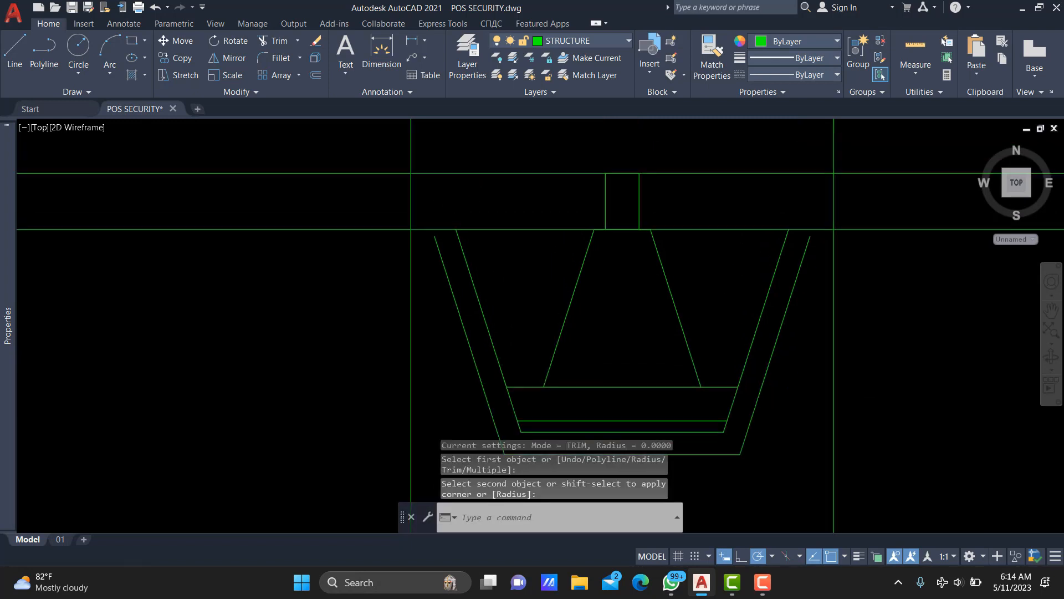
Offset the lower horizontal construction line downward by 100
key(Return)
key(Return)
click(372, 230)
click(357, 307)
key(Escape)
Fillet the offset horizontal line with the left offset sloped line at radius 0, keeping the part to the left
scroll(429, 260, up, 2)
text(f)
key(Return)
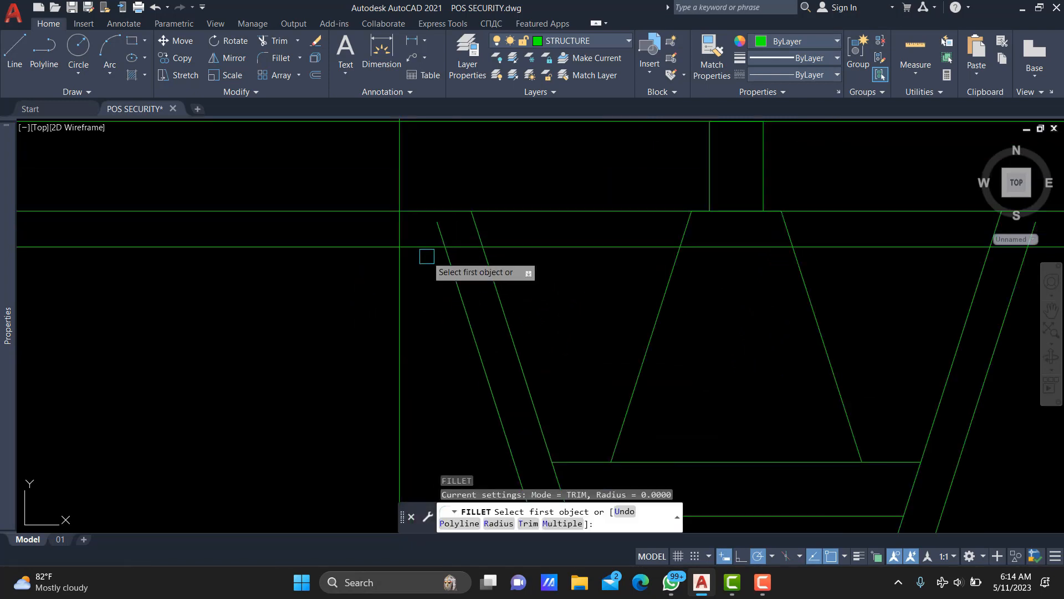
click(427, 248)
click(454, 280)
scroll(555, 281, down, 2)
key(Return)
key(Escape)
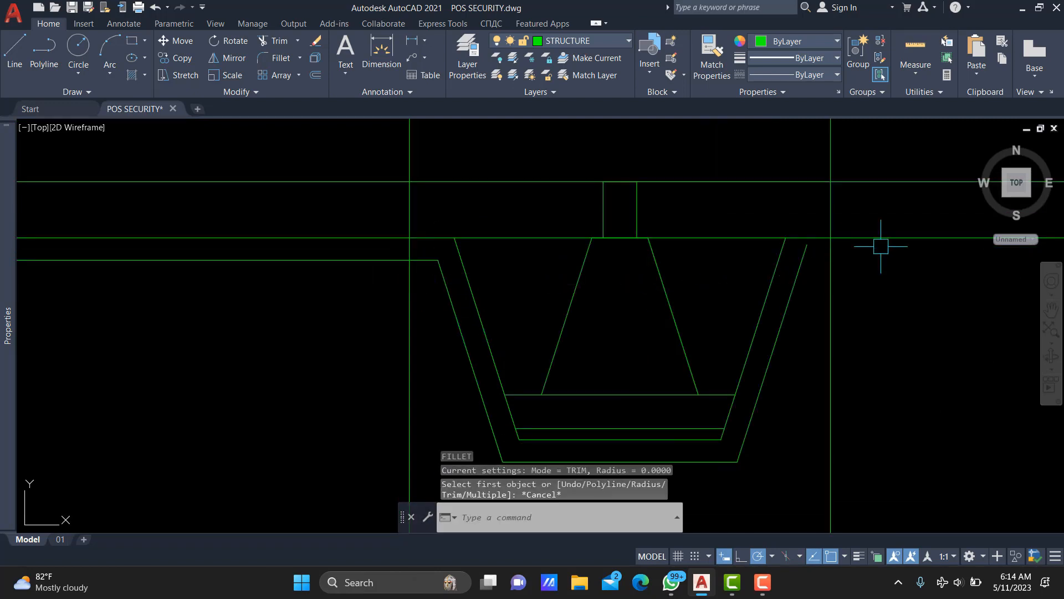
Offset the lower horizontal construction line 100 downward again and fillet it with the right offset sloped line at radius 0
text(o)
key(Return)
key(Return)
click(889, 239)
click(869, 270)
key(Escape)
text(f)
key(Return)
click(847, 266)
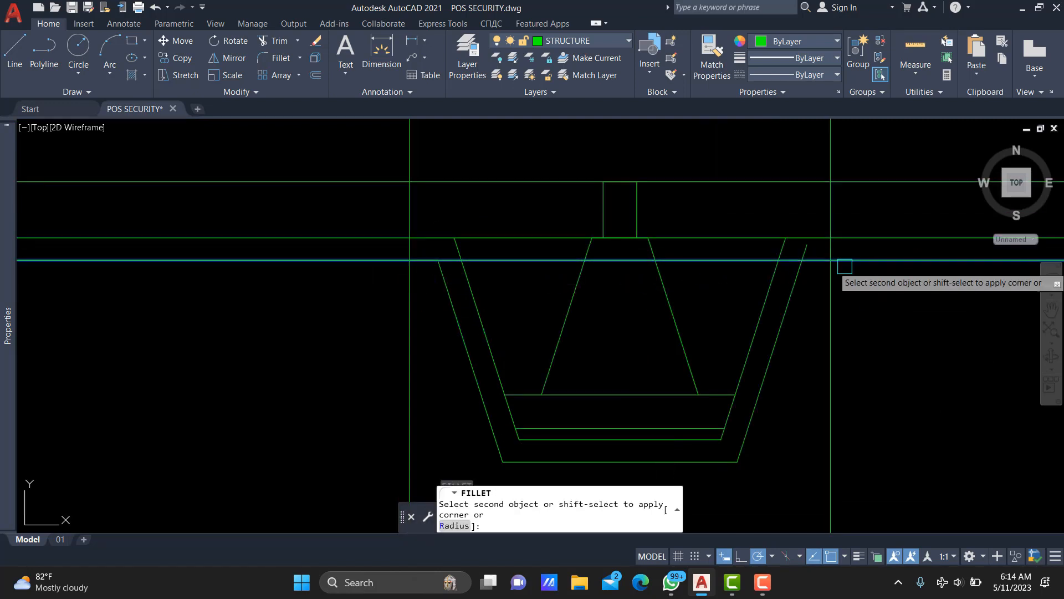
click(799, 282)
Trim the horizontal lines extending beyond the outer right and left vertical lines
text(tr)
key(Return)
drag(864, 214, 874, 294)
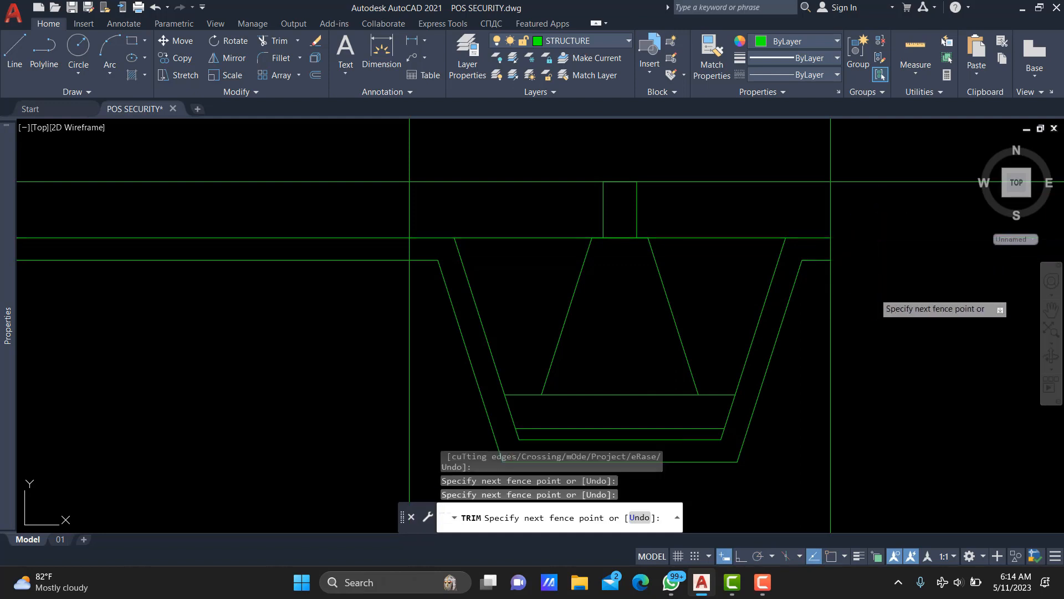
key(Return)
click(377, 316)
click(377, 174)
key(Return)
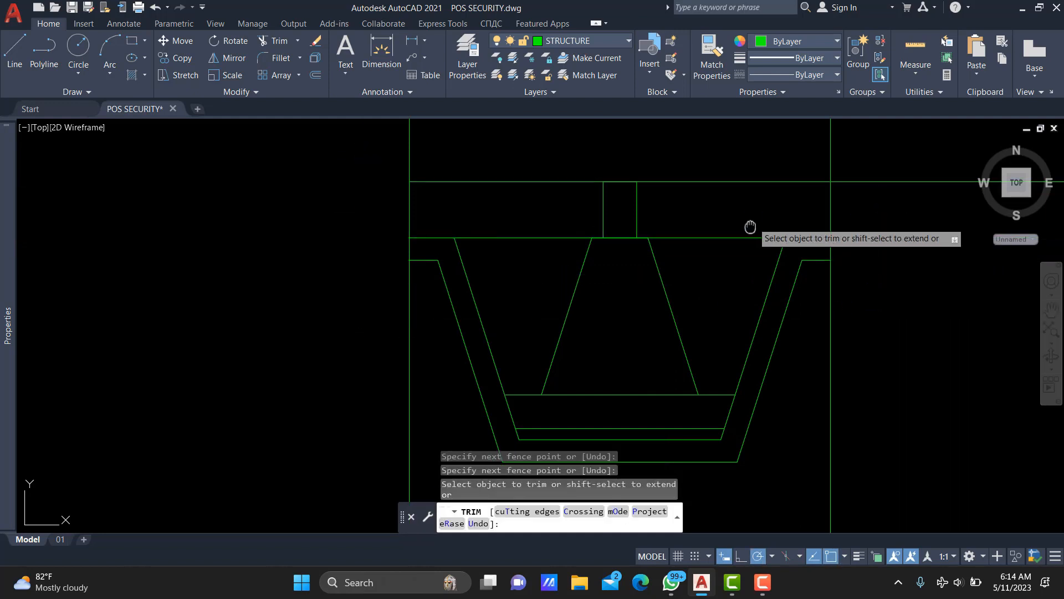
Trim the upper horizontal line beyond the right vertical line, and both vertical lines below the lowest horizontal segments
middle_drag(750, 227, 726, 267)
click(836, 216)
click(848, 194)
click(860, 358)
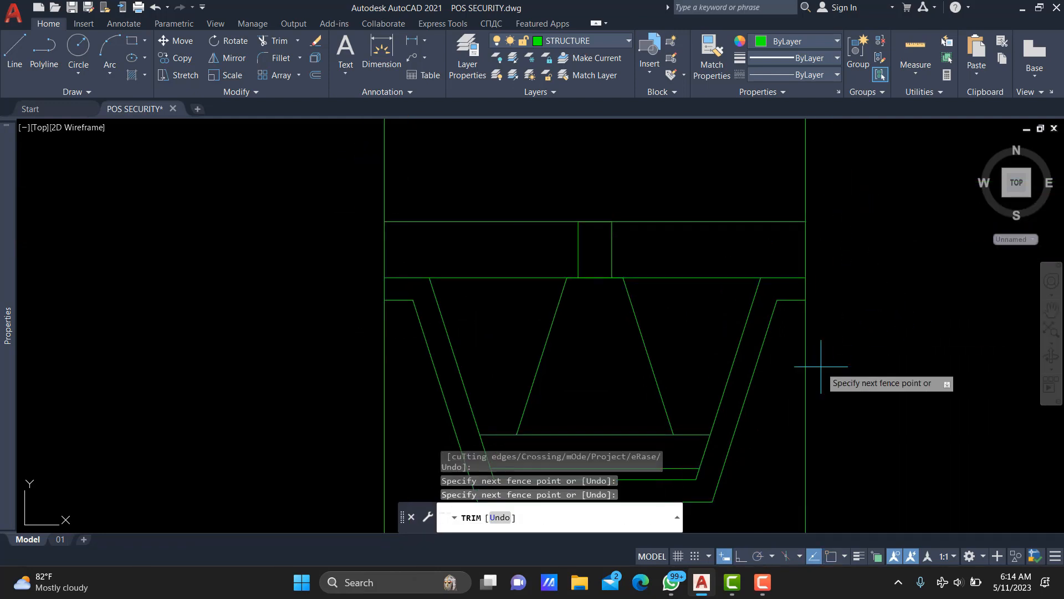
key(Return)
key(Escape)
Stretch the lower end of the left vertical line downward by 100
click(409, 308)
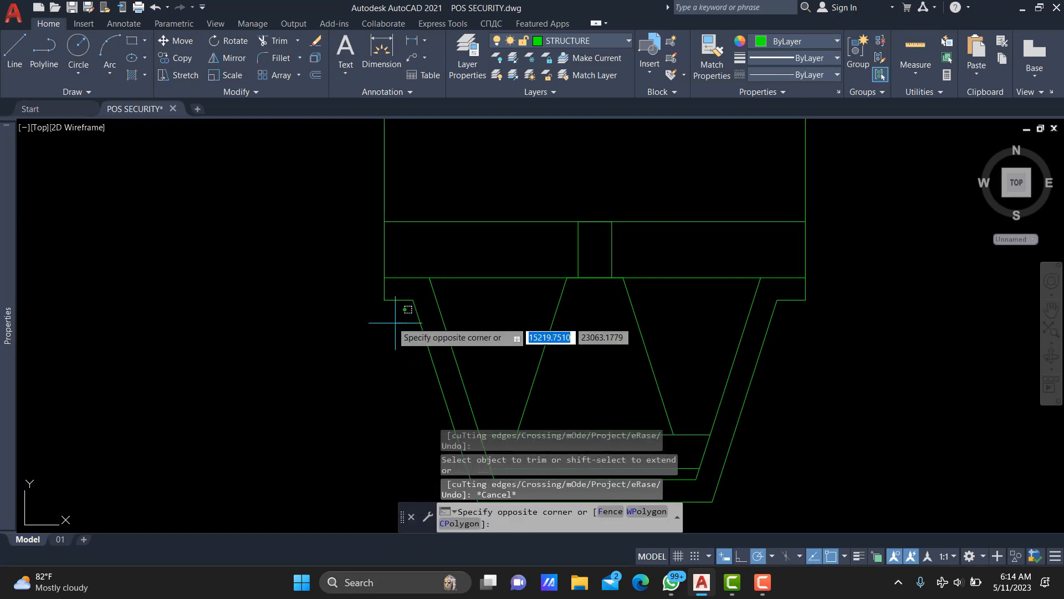
scroll(377, 313, up, 2)
click(381, 333)
text(s)
key(Return)
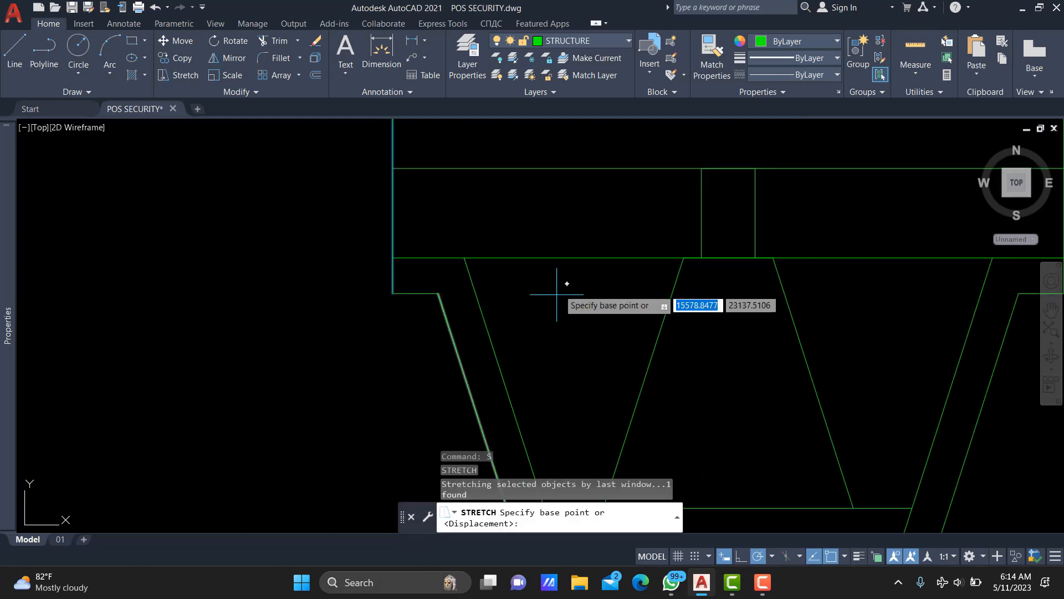
click(557, 294)
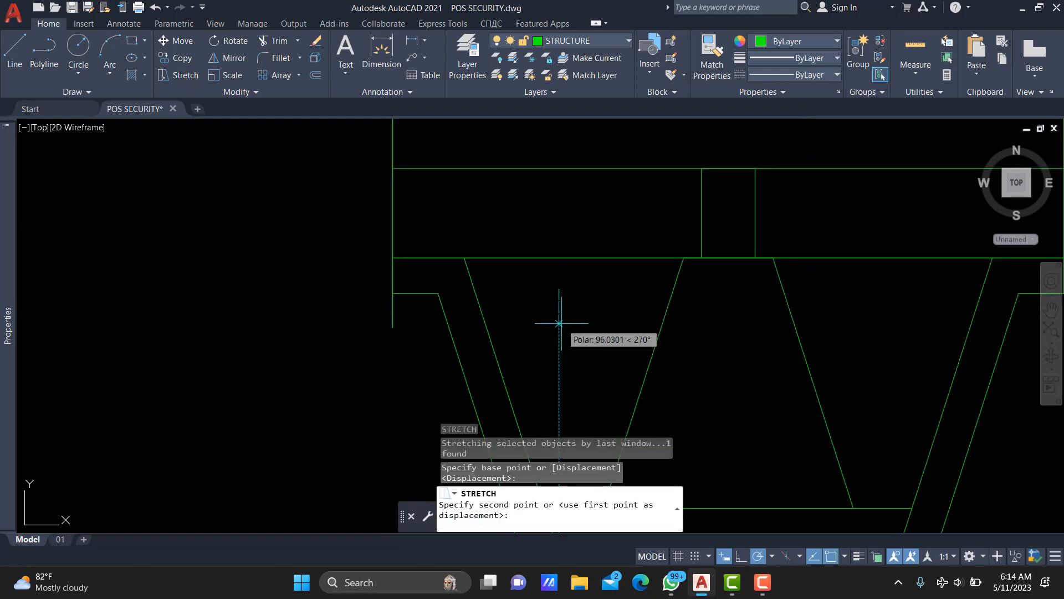
text(100)
key(Return)
Stretch the lower end of the right vertical line downward by 100
scroll(692, 297, right, 5)
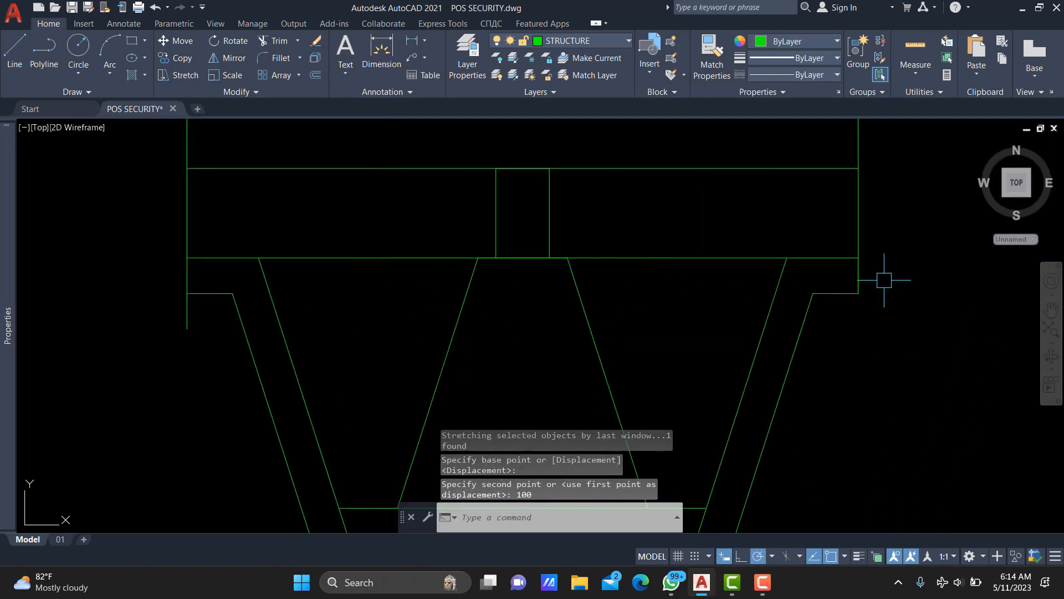
shift+click(832, 294)
click(829, 247)
click(898, 245)
text(s)
key(Return)
click(908, 238)
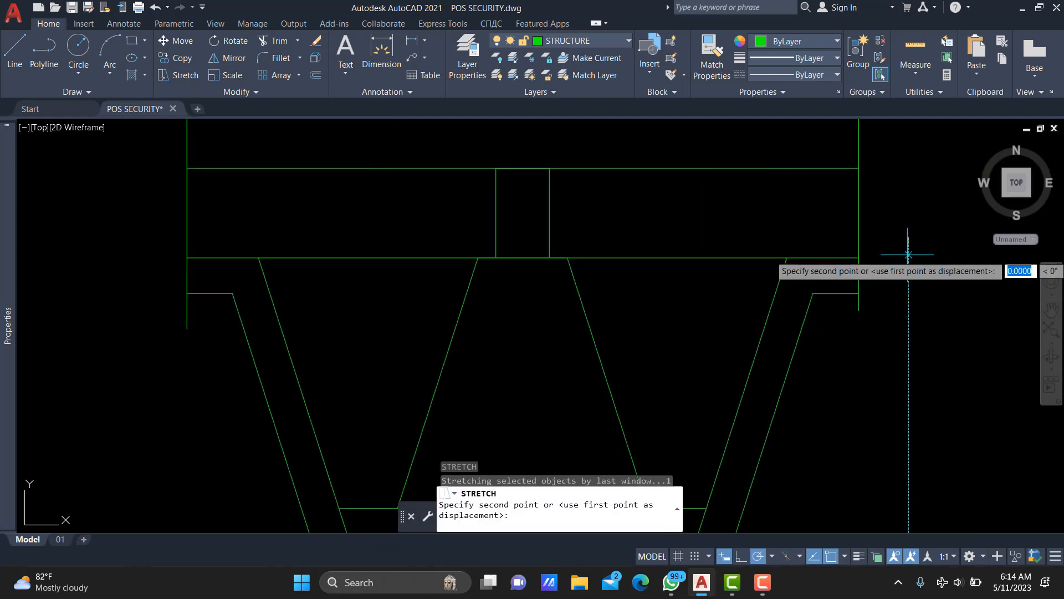
text(100)
key(Return)
Trim both vertical lines above the upper horizontal line
scroll(811, 260, down, 2)
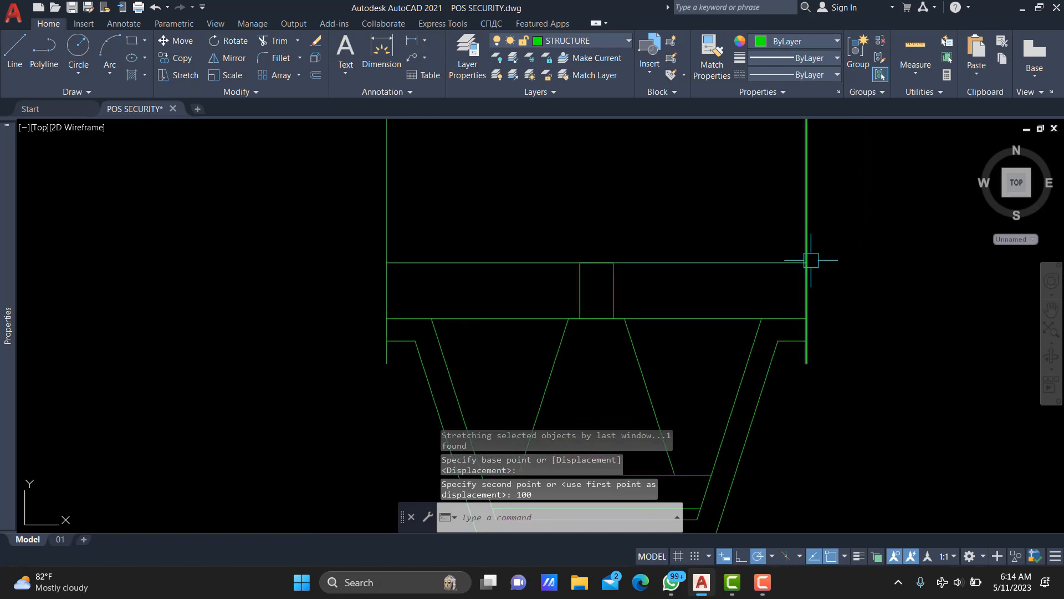
key(Return)
click(863, 224)
click(339, 221)
key(Escape)
Stretch the upper end of the left vertical line upward by 100
click(402, 230)
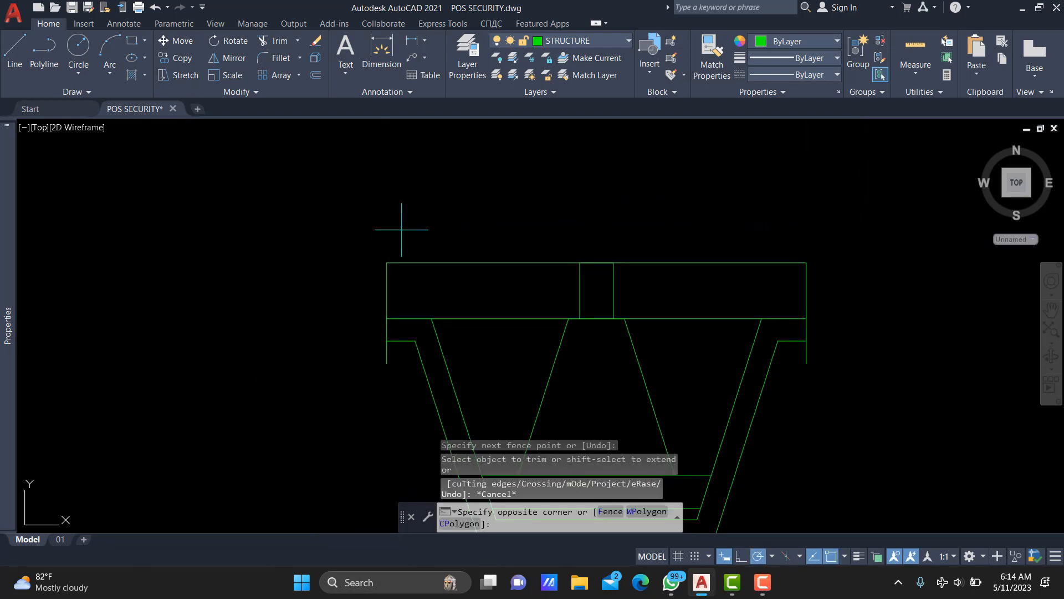
click(350, 280)
text(s)
key(Return)
click(458, 210)
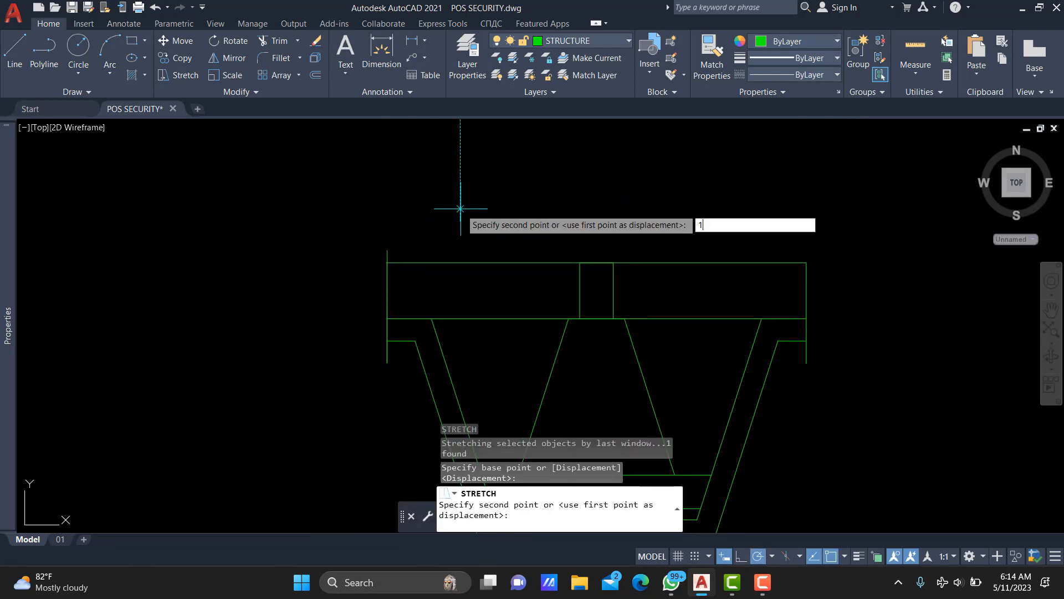
Stretch the upper end of the right vertical line upward by 100
click(858, 219)
click(775, 271)
shift+click(779, 233)
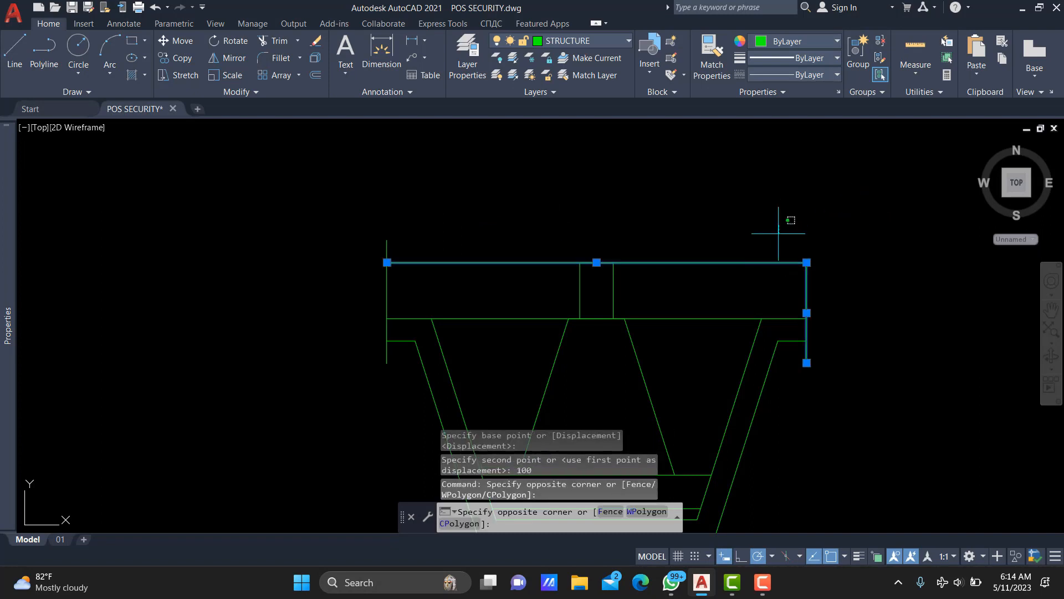
shift+click(758, 290)
text(s)
key(Return)
click(748, 221)
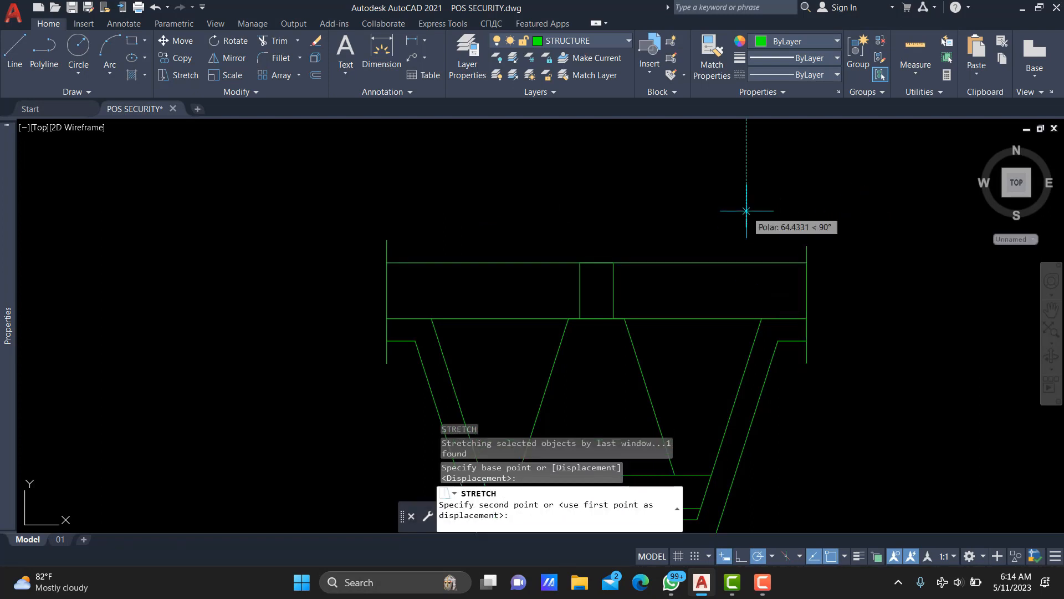
text(100)
key(Return)
Move the upper horizontal line to the SOFT LINE layer
click(724, 231)
click(663, 287)
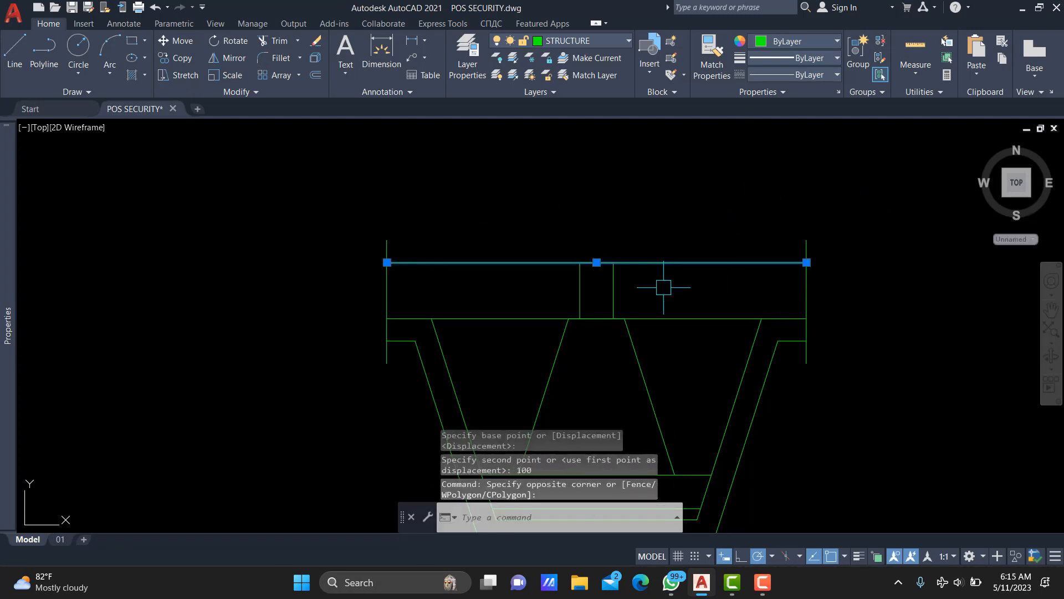
click(580, 41)
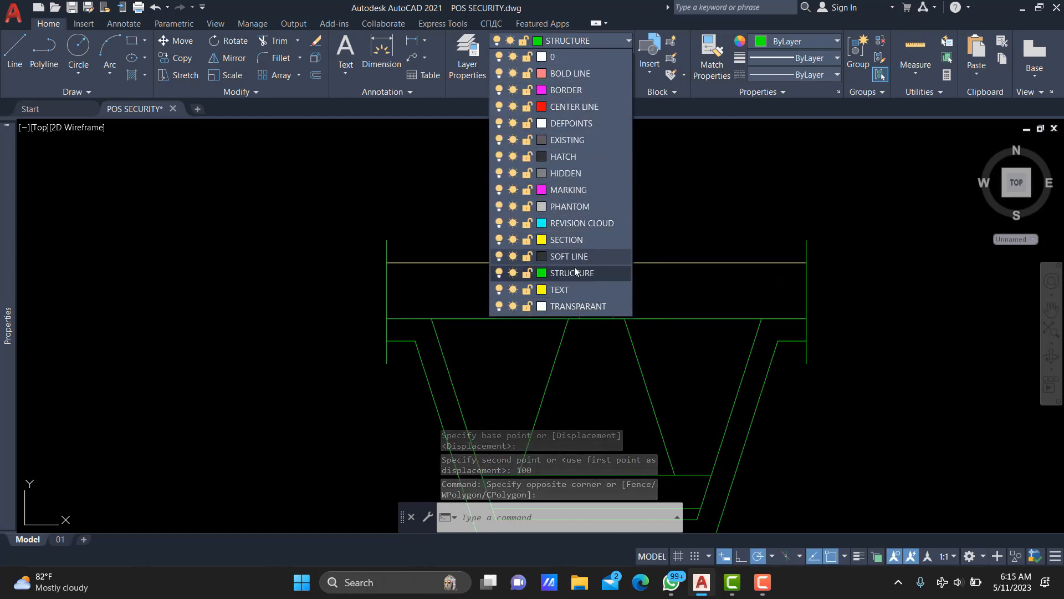
click(579, 255)
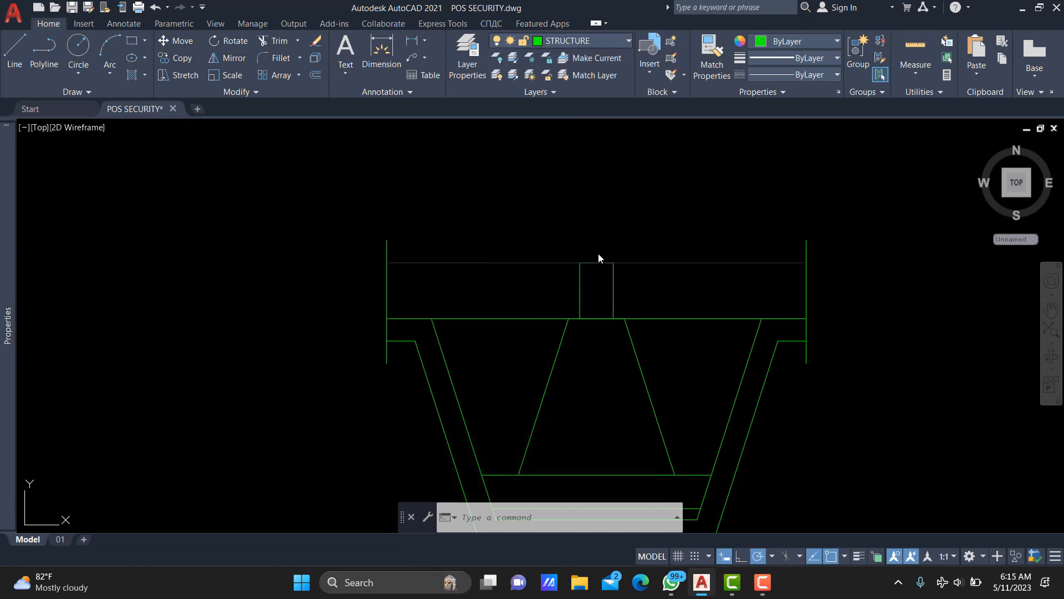
key(Escape)
key(Escape)
Move the tie beam rectangle to the SECTION layer
click(630, 290)
click(575, 285)
click(603, 42)
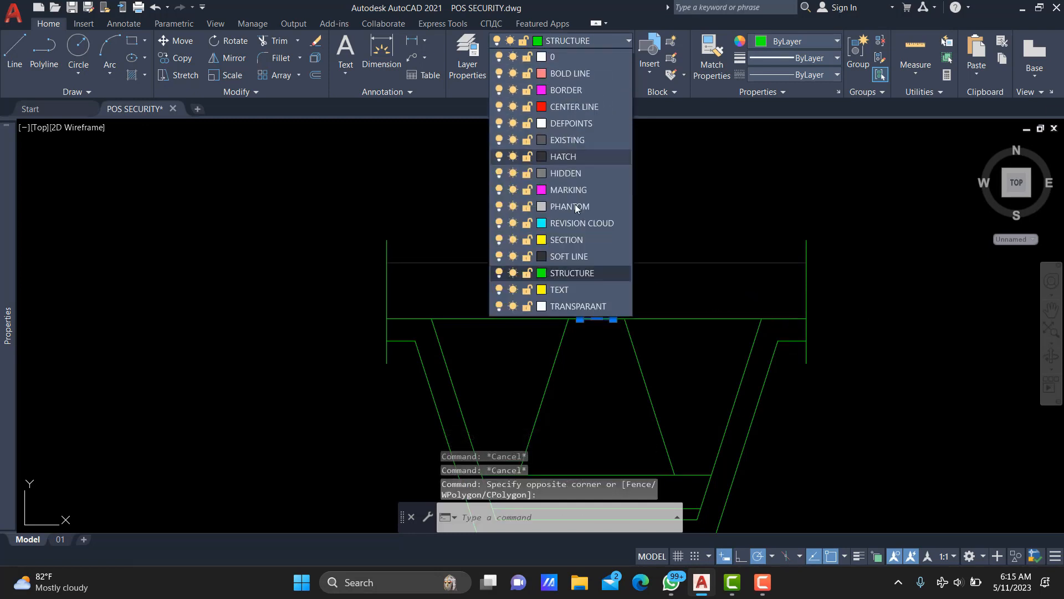
click(583, 239)
key(Escape)
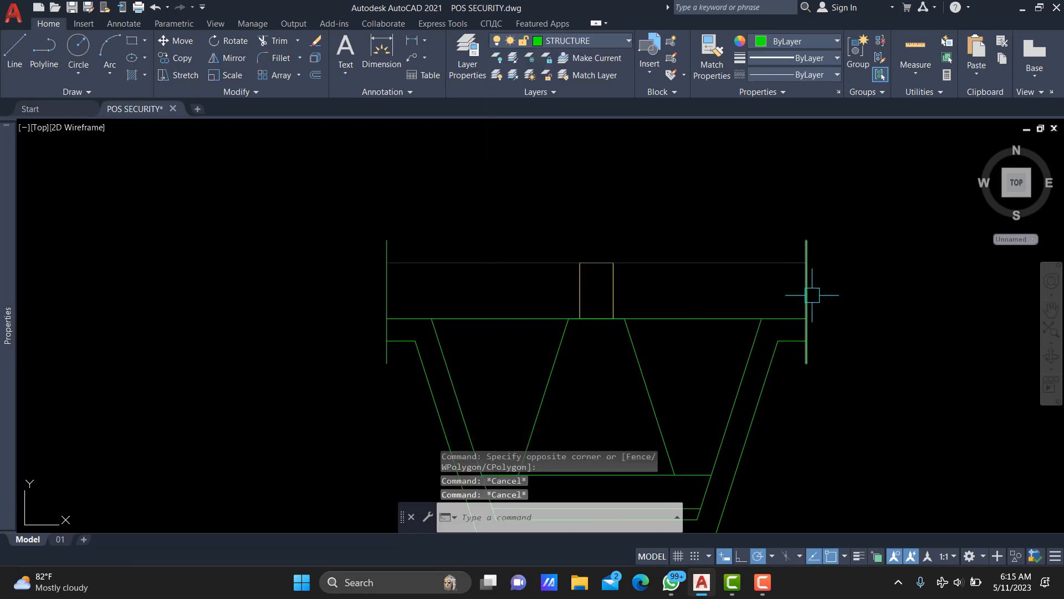
Move the left and right vertical end lines to a magenta layer
click(807, 299)
click(584, 37)
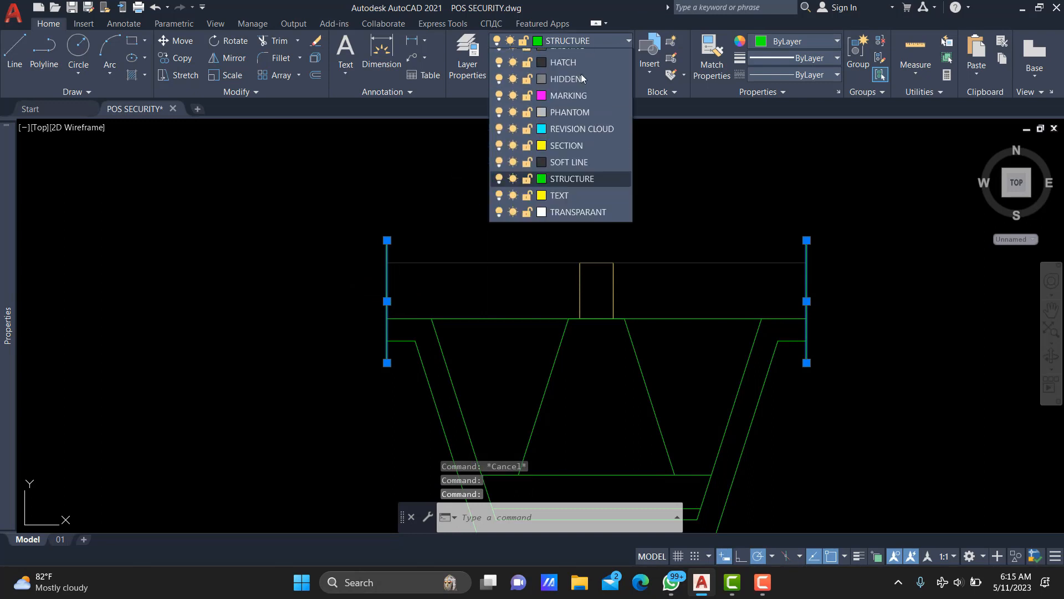
click(560, 72)
key(Escape)
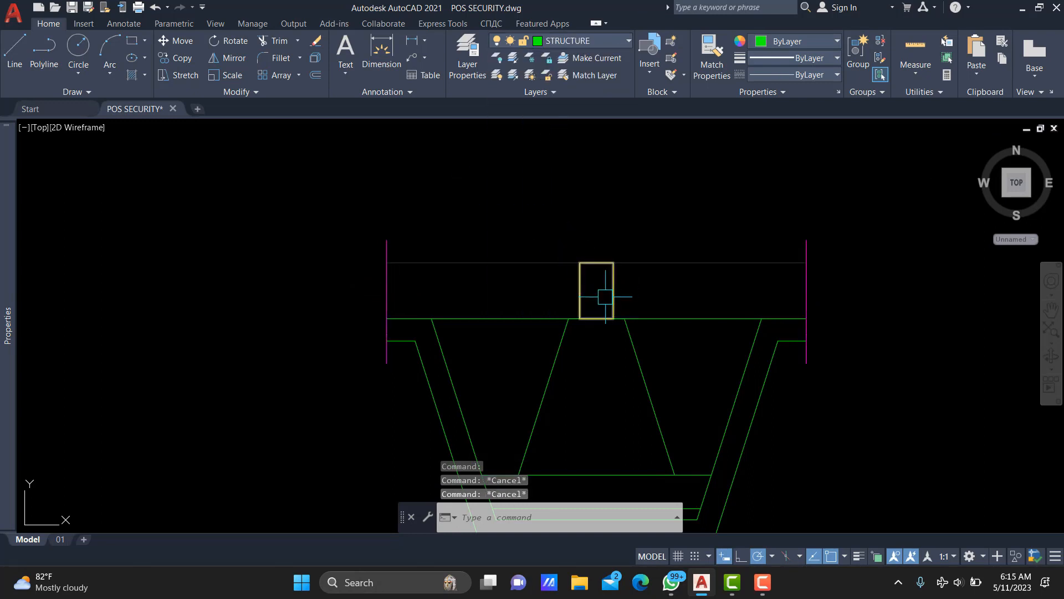
Match the tie beam rectangle's properties onto the ground line, both sloped footing sides and the two horizontal base lines
key(Return)
click(584, 294)
click(553, 355)
click(639, 319)
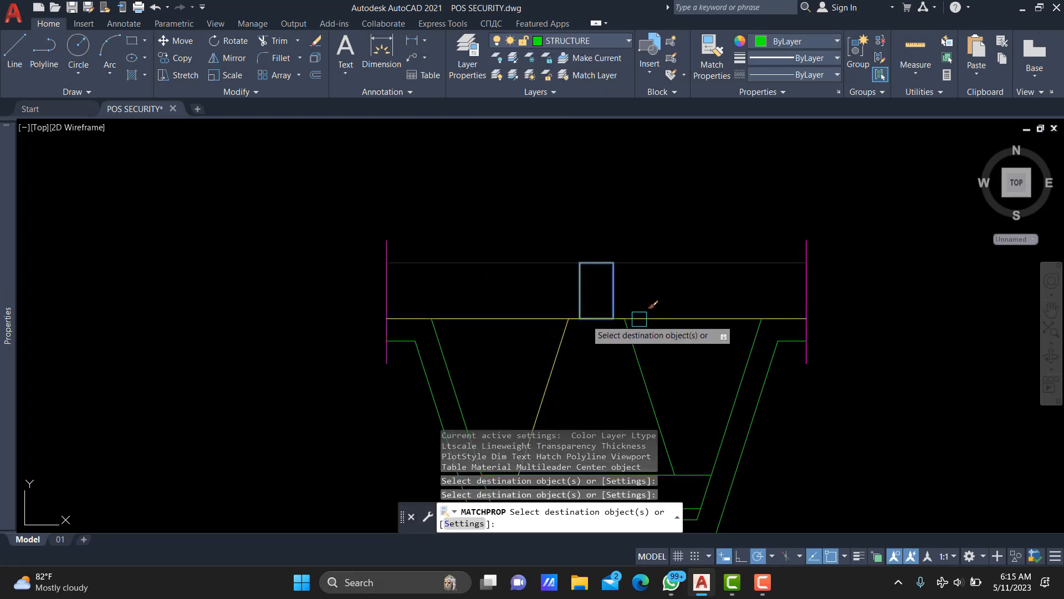
click(642, 319)
click(654, 364)
click(612, 389)
click(741, 347)
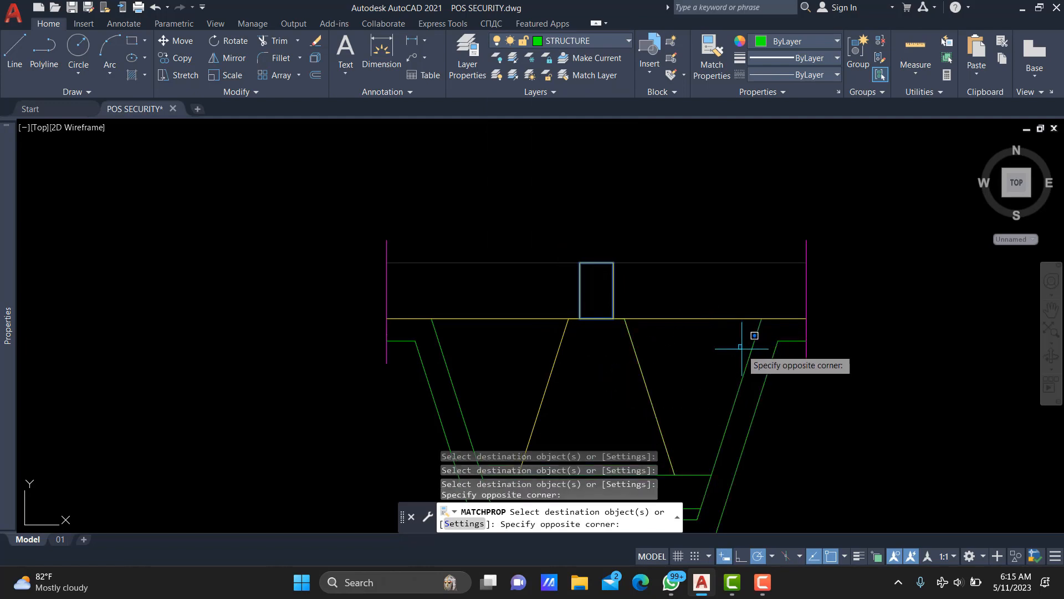
click(737, 348)
middle_drag(688, 355, 713, 269)
key(Escape)
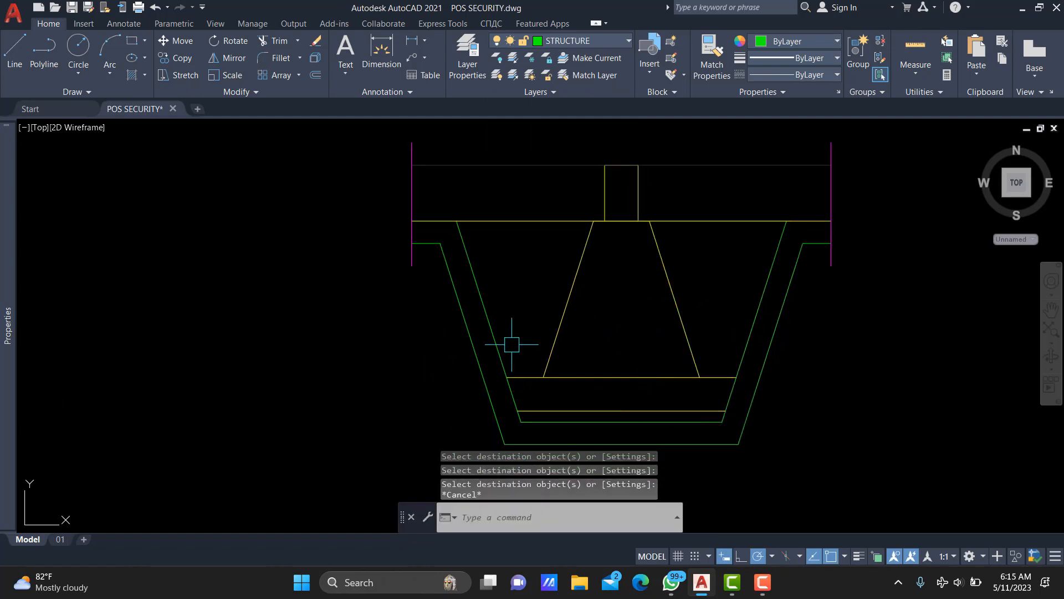
Move the inner trench outline, both slopes and its bottom line, to the BOLD LINE layer
click(496, 343)
click(724, 414)
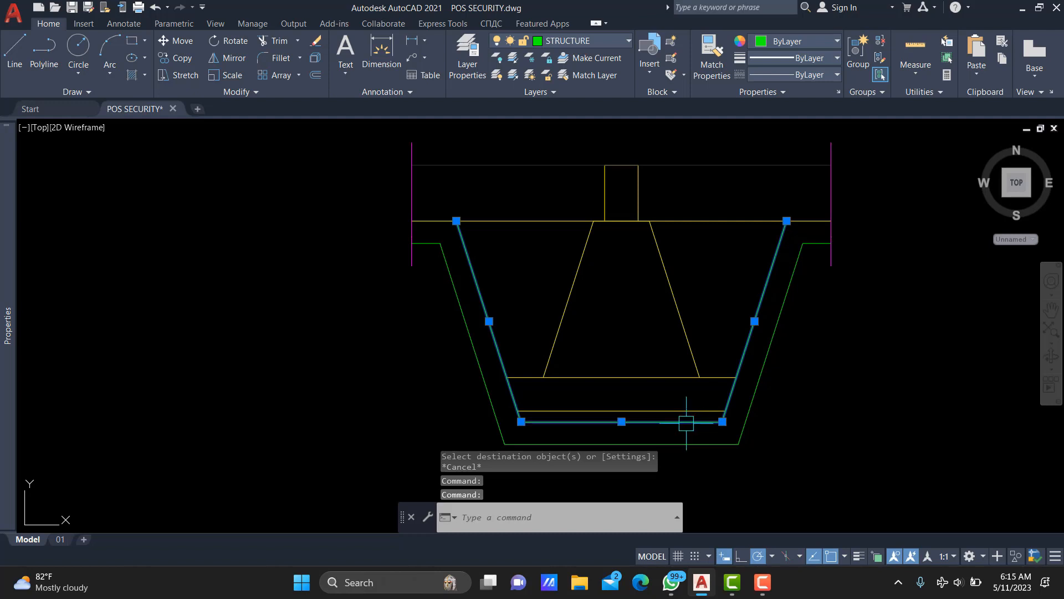
click(605, 41)
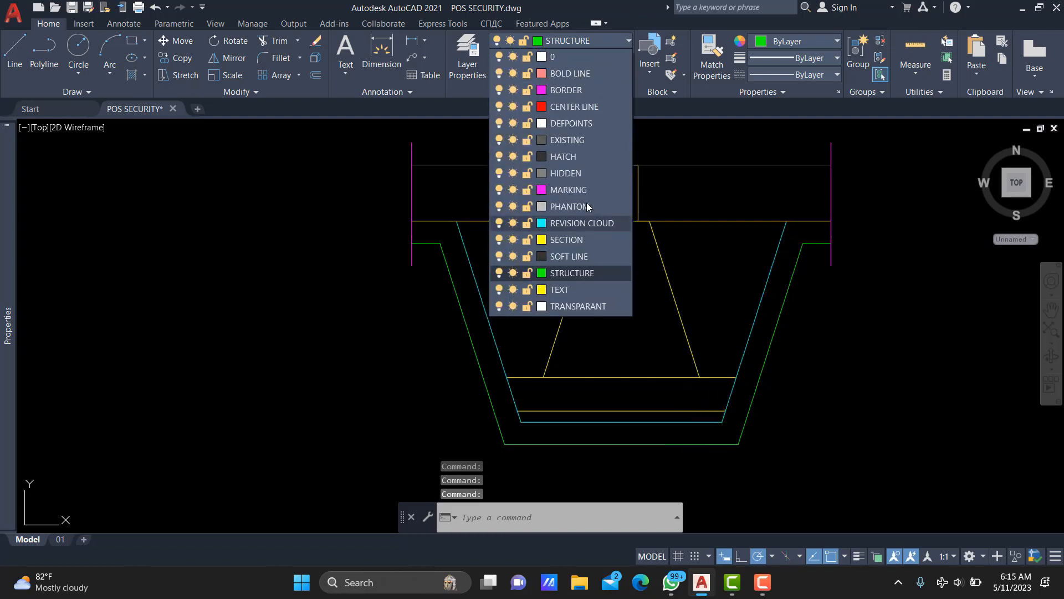
click(593, 72)
key(Escape)
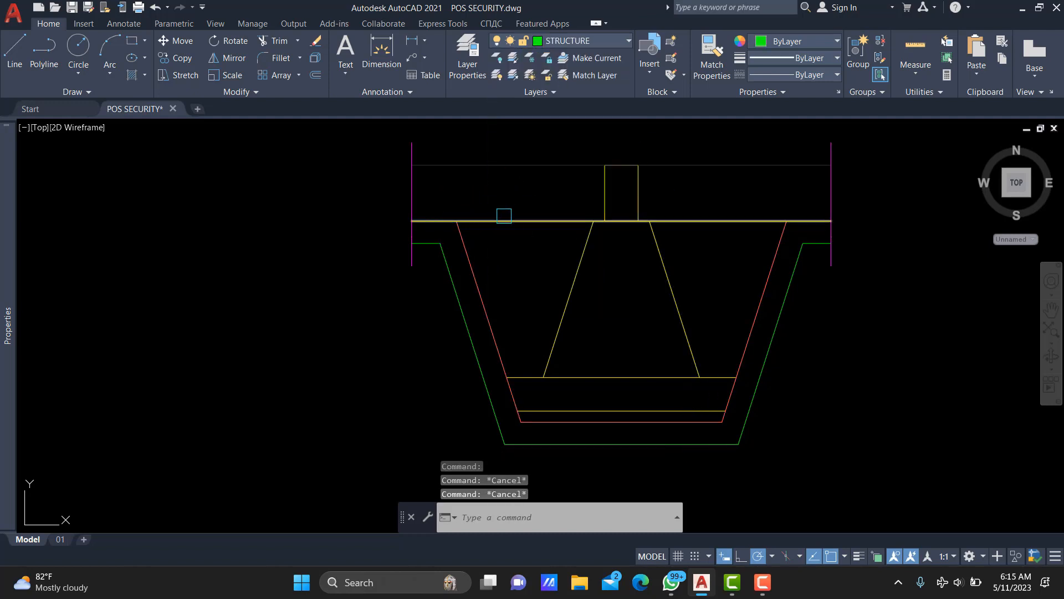
Trim the ground line between the footing top and the inner trench slopes on both sides
text(tr)
key(Return)
click(504, 218)
click(713, 222)
key(Escape)
Extend the footing's top line in both directions to the inner trench slopes
scroll(702, 227, up, 2)
text(l)
key(Return)
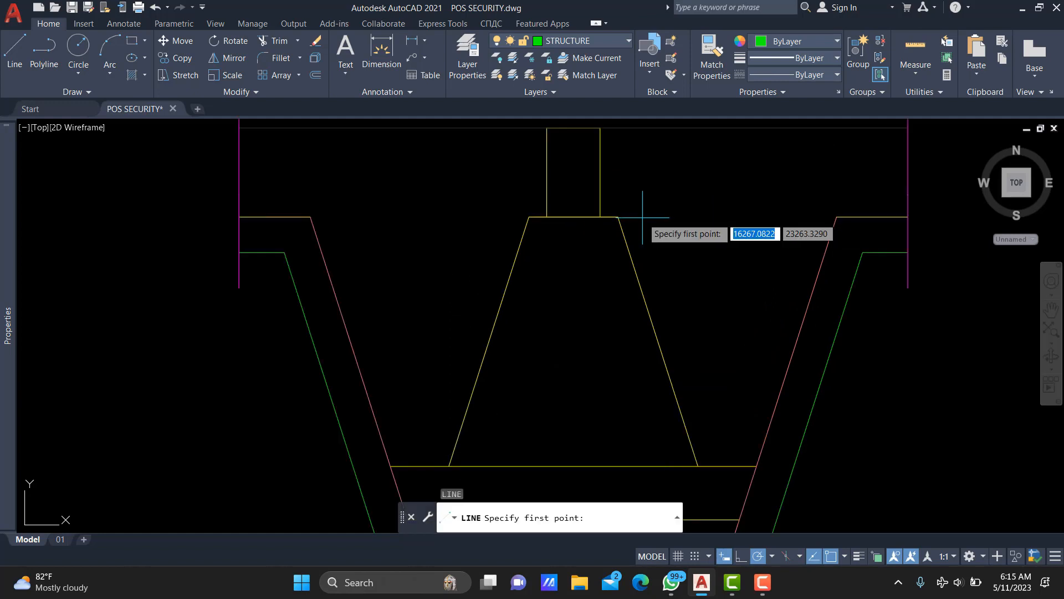
key(Escape)
middle_drag(587, 220, 587, 228)
text(ex)
key(Return)
click(570, 224)
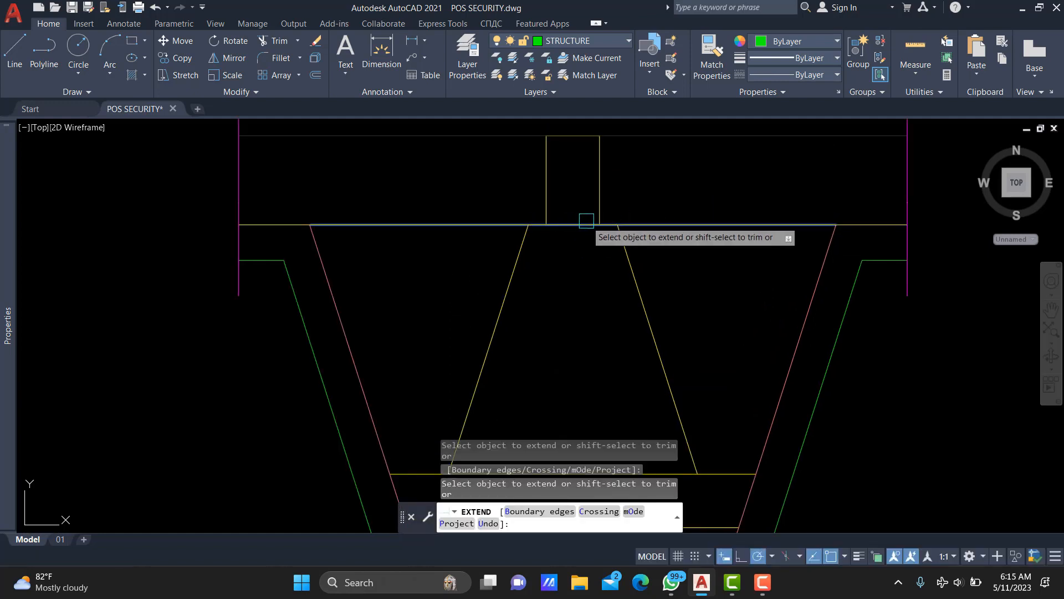
click(587, 220)
key(Escape)
Match the inner trench slope's properties onto the two outer ground line segments
text(ma)
key(Return)
click(832, 237)
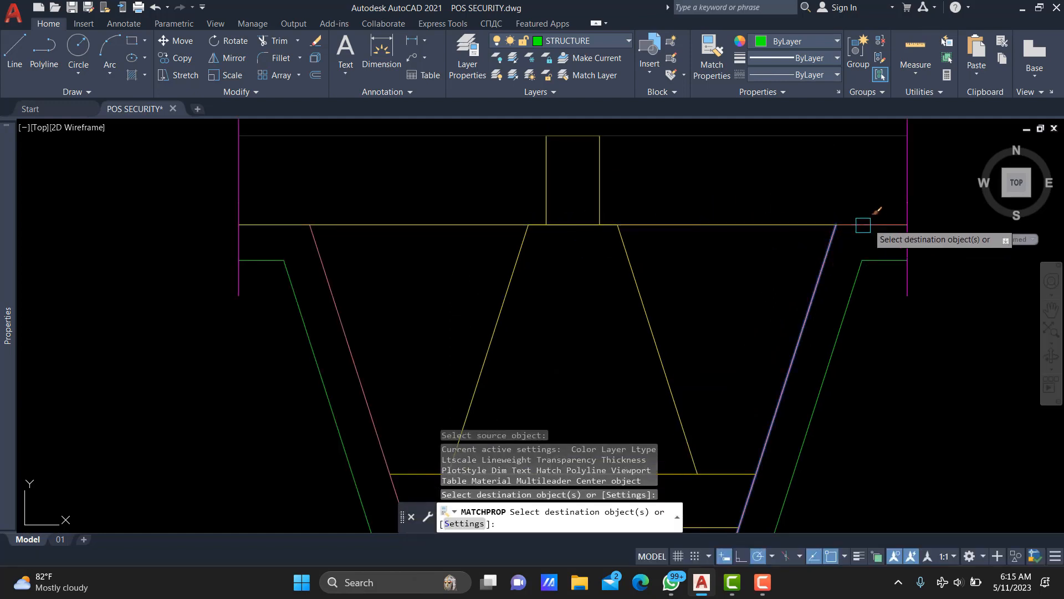
click(296, 226)
key(Escape)
Move the outer excavation outline, including its short upper segments, slopes and bottom line, to the DEFPOINTS layer
middle_drag(351, 293, 385, 178)
click(345, 228)
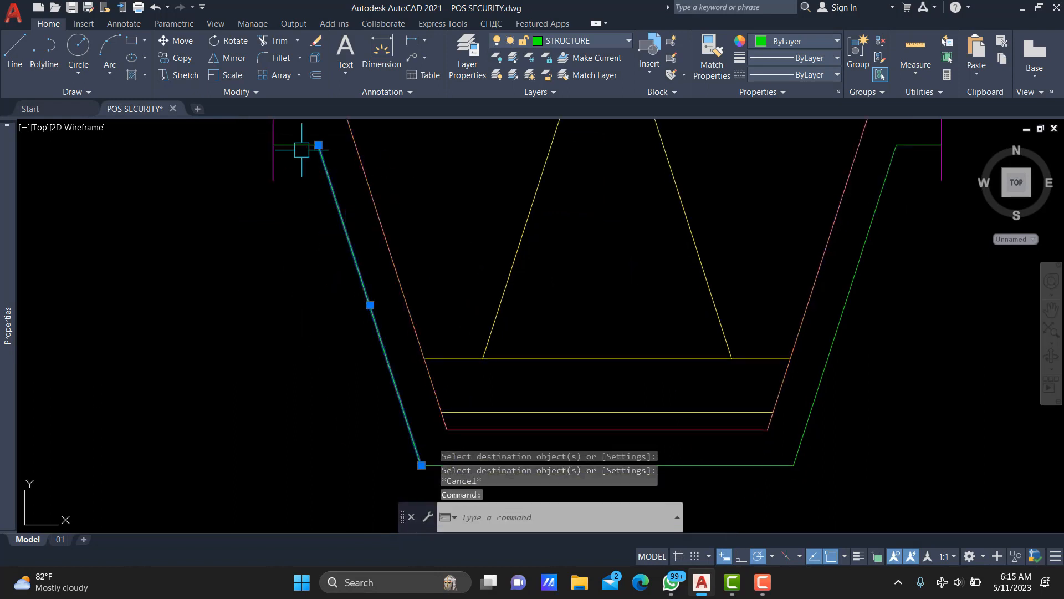
click(301, 148)
click(917, 145)
click(881, 180)
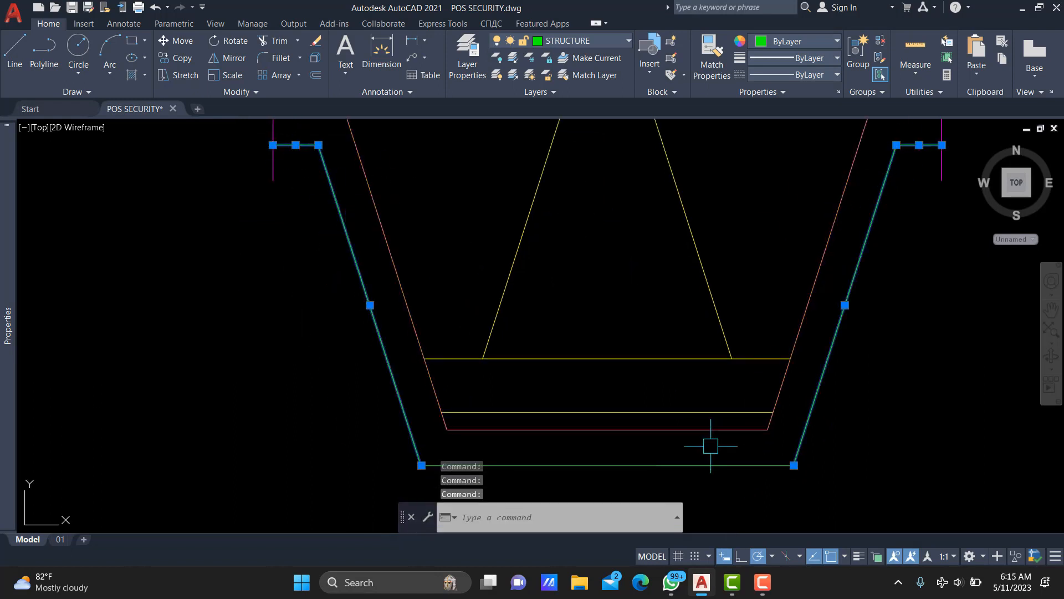
click(710, 465)
click(577, 38)
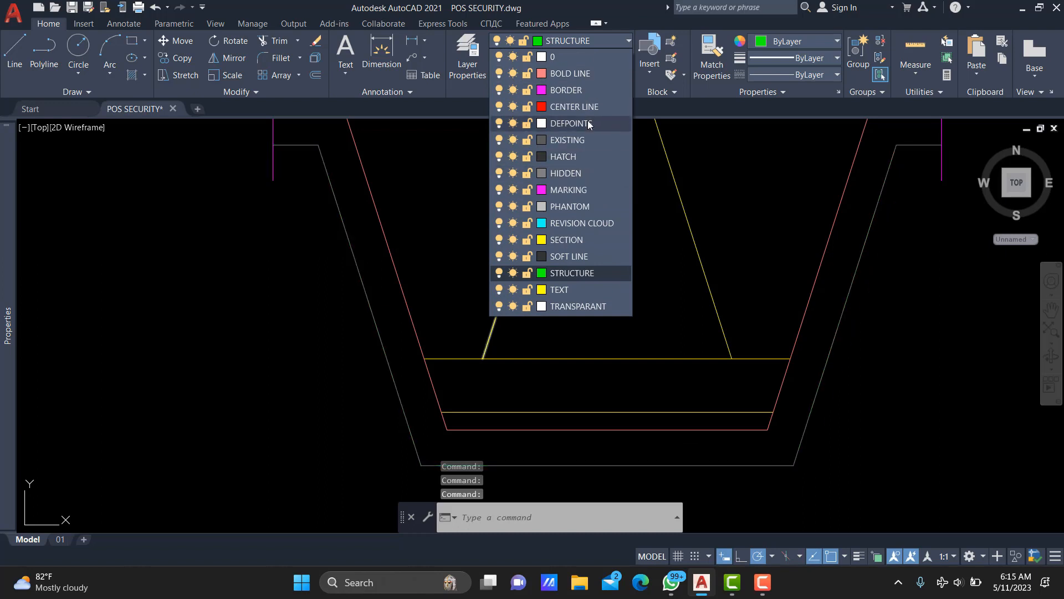
click(588, 120)
key(Escape)
key(Escape)
Make HATCH the current layer
scroll(557, 332, down, 3)
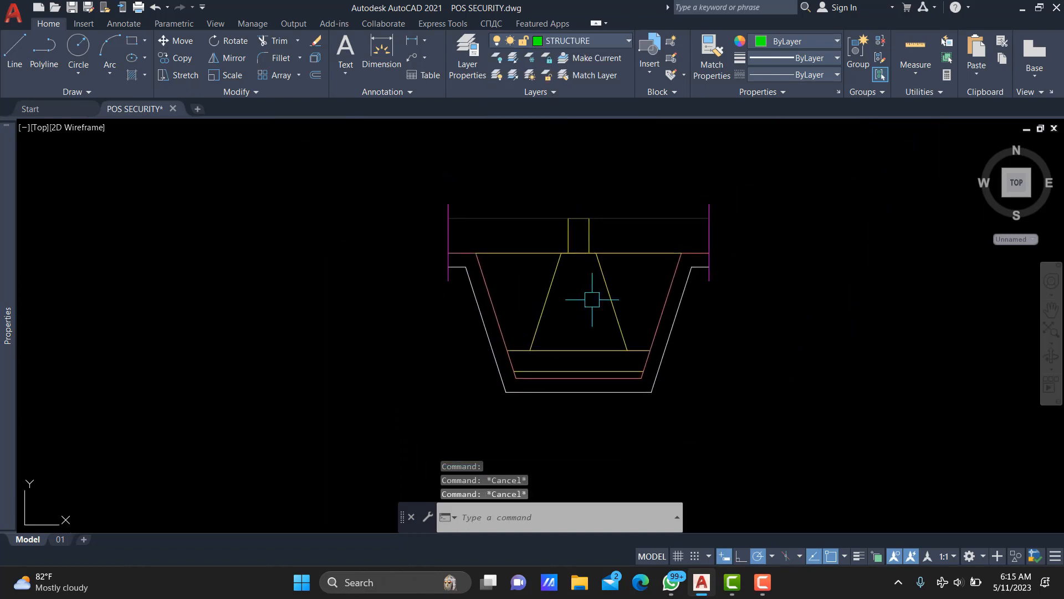
click(600, 43)
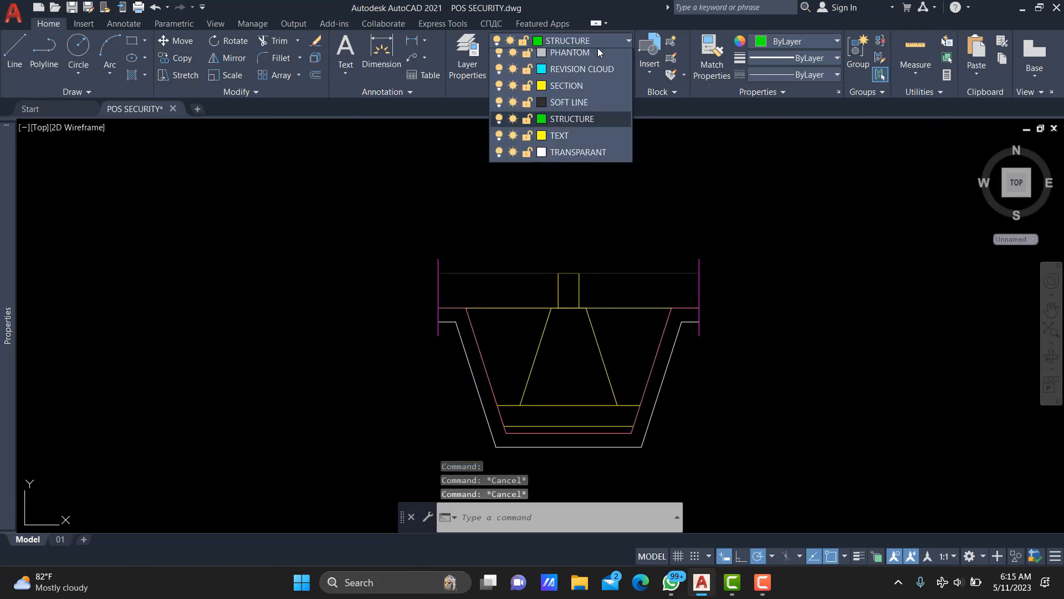
click(584, 157)
Hatch the trapezoidal footing with the GRAVEL pattern at scale 15
text(h)
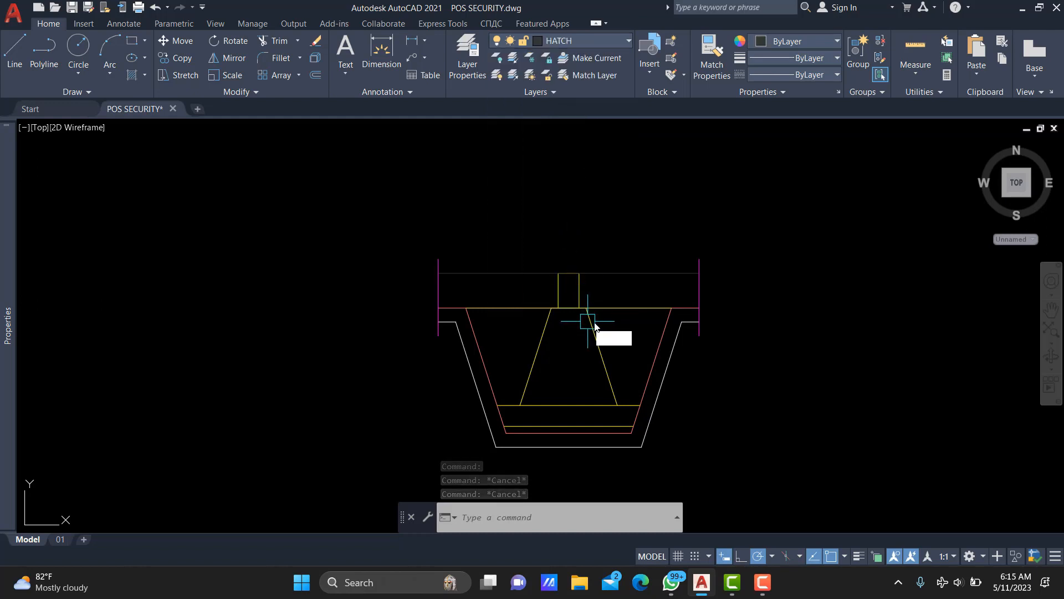
key(Return)
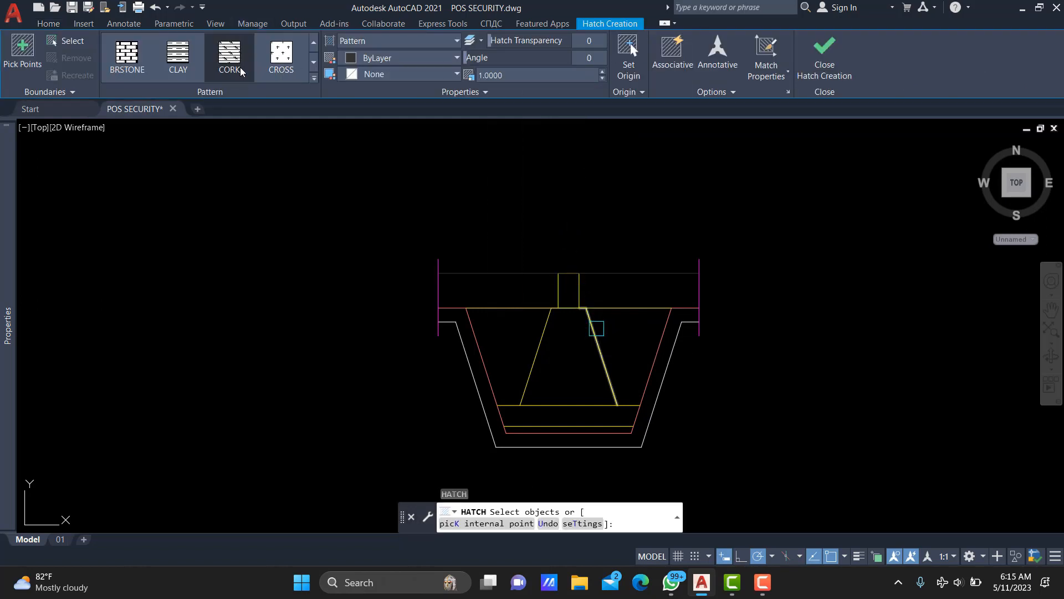
scroll(248, 70, down, 1)
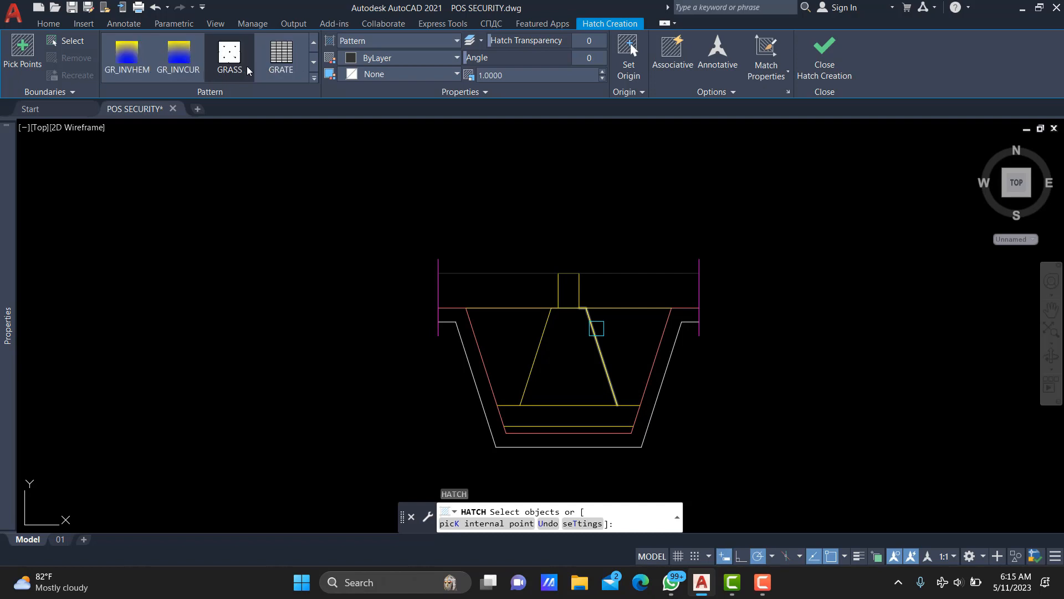
click(127, 53)
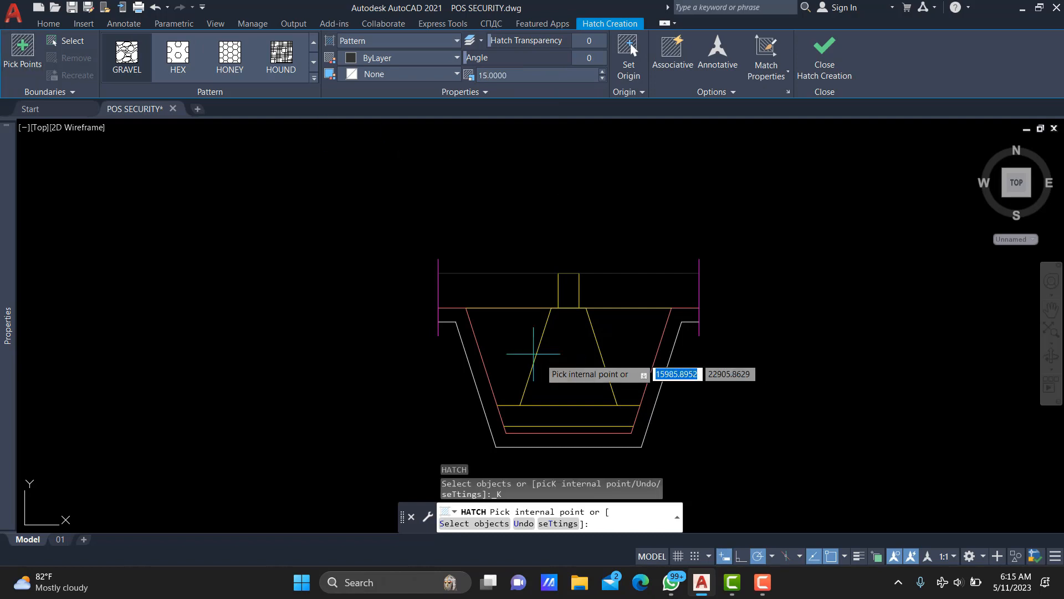
click(590, 364)
scroll(589, 363, up, 2)
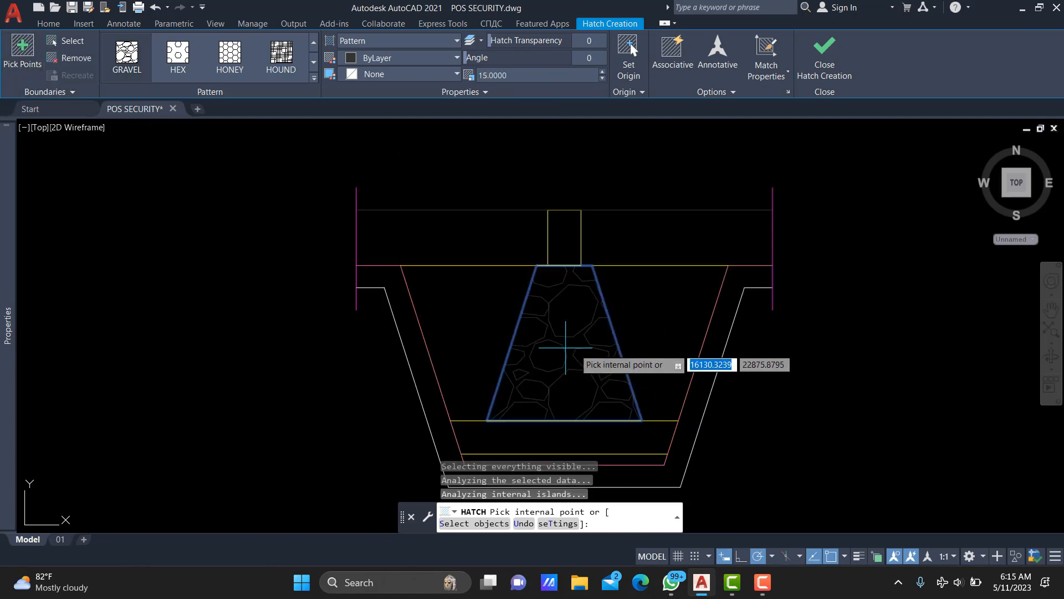
key(Escape)
key(Escape)
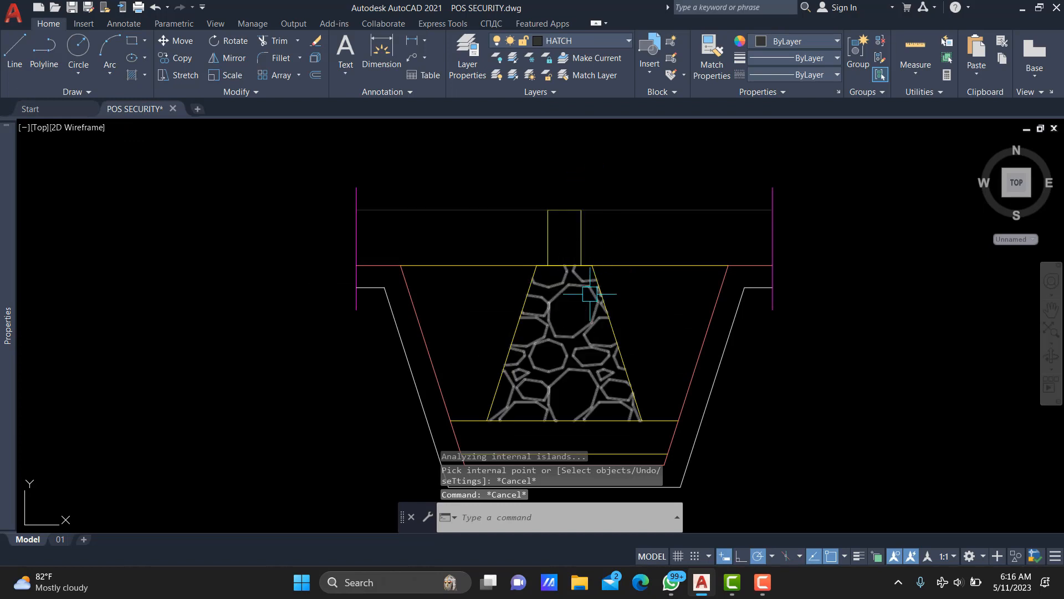
scroll(551, 292, up, 3)
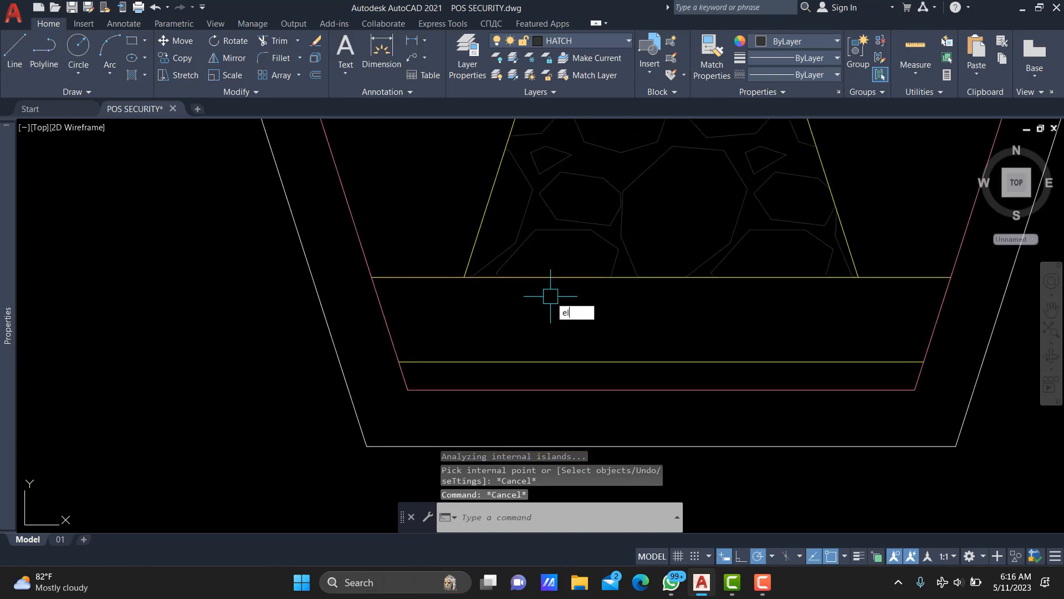
key(BackSpace)
key(Return)
scroll(549, 383, down, 2)
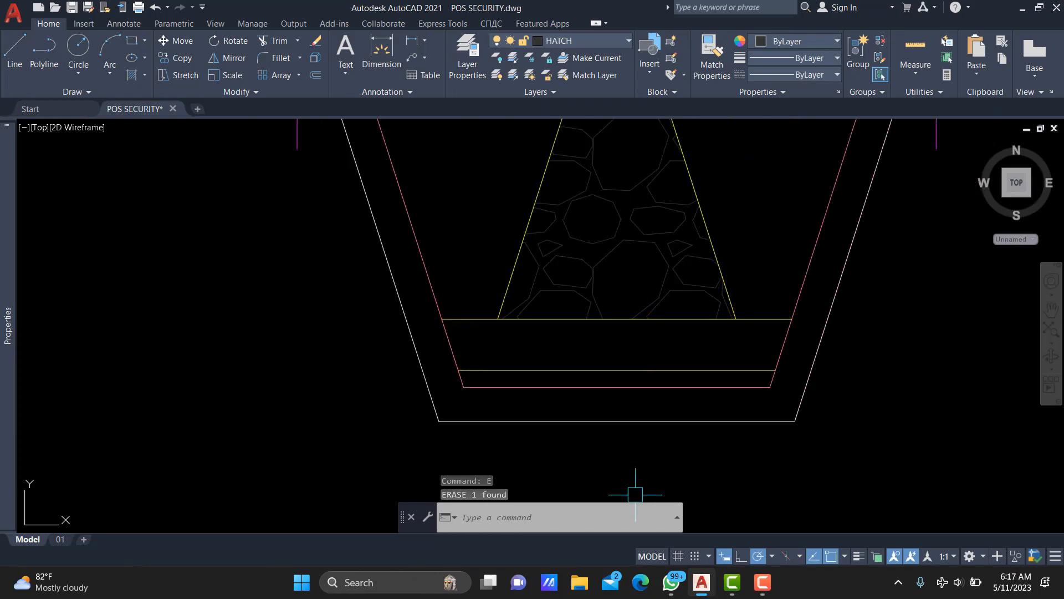
key(BackSpace)
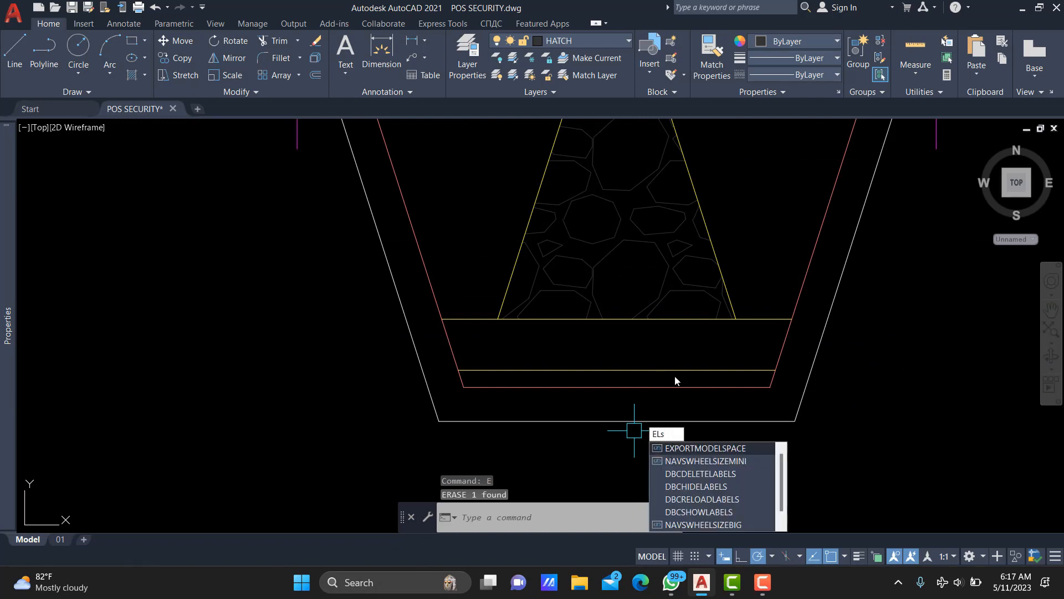
key(Escape)
Try an ellipse below the footing with a 150 vertical axis and a 75 half-width, and erase it
text(el)
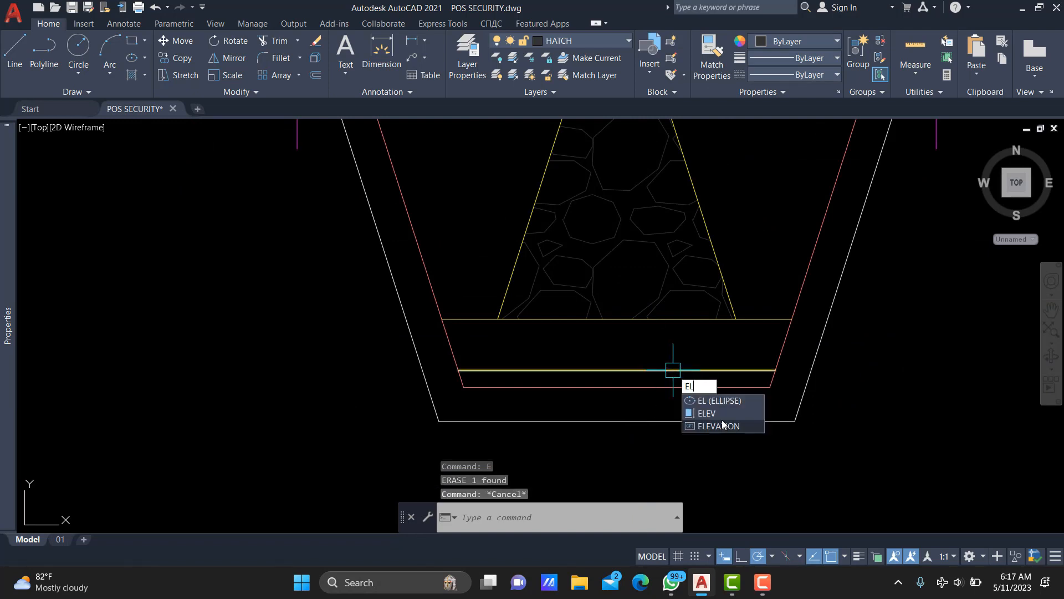
key(Return)
click(617, 319)
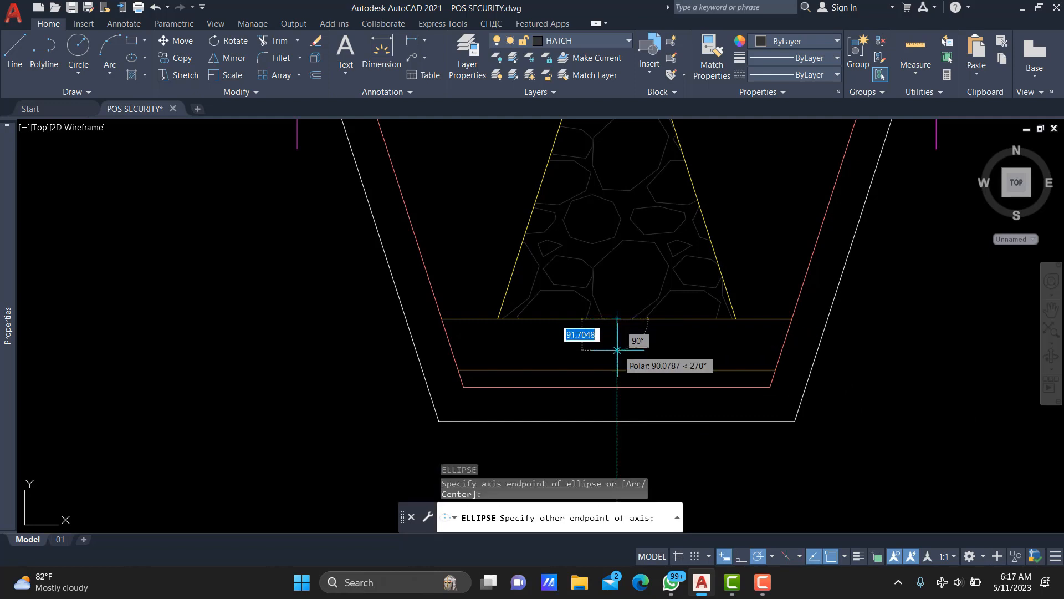
key(Return)
scroll(649, 340, up, 2)
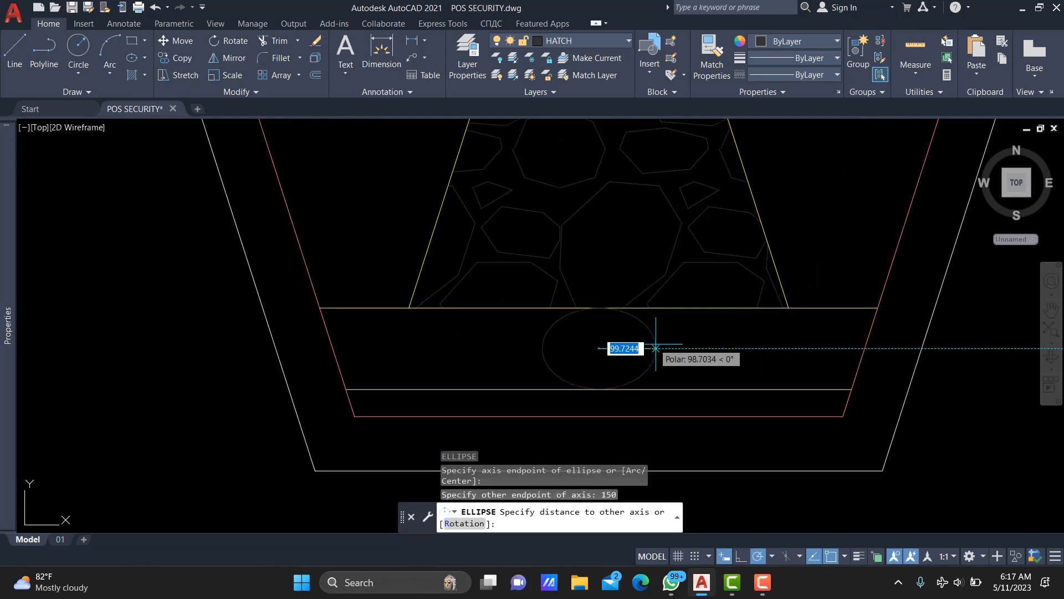
key(Return)
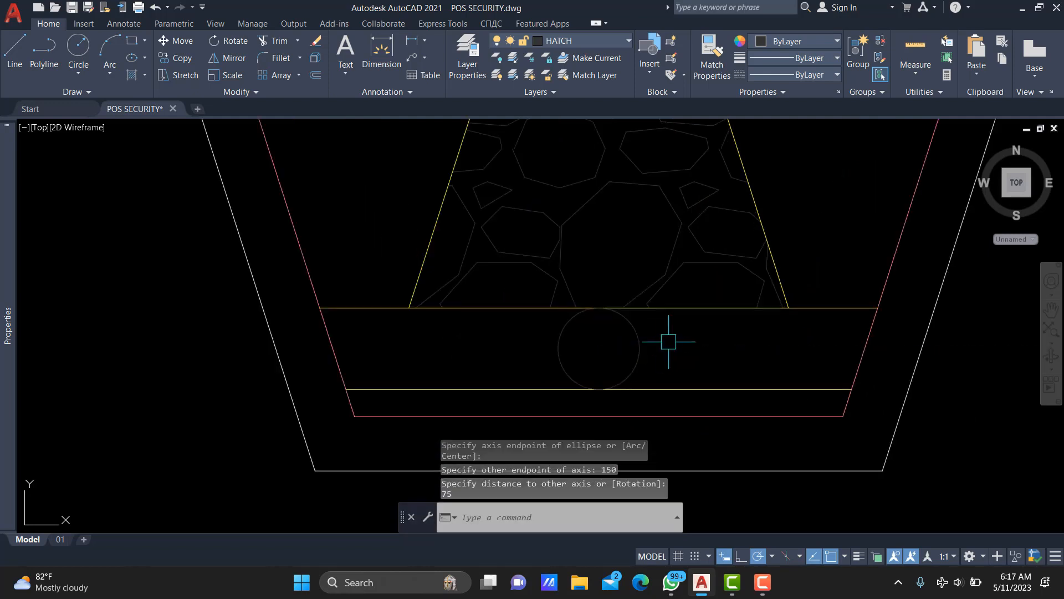
scroll(647, 353, up, 2)
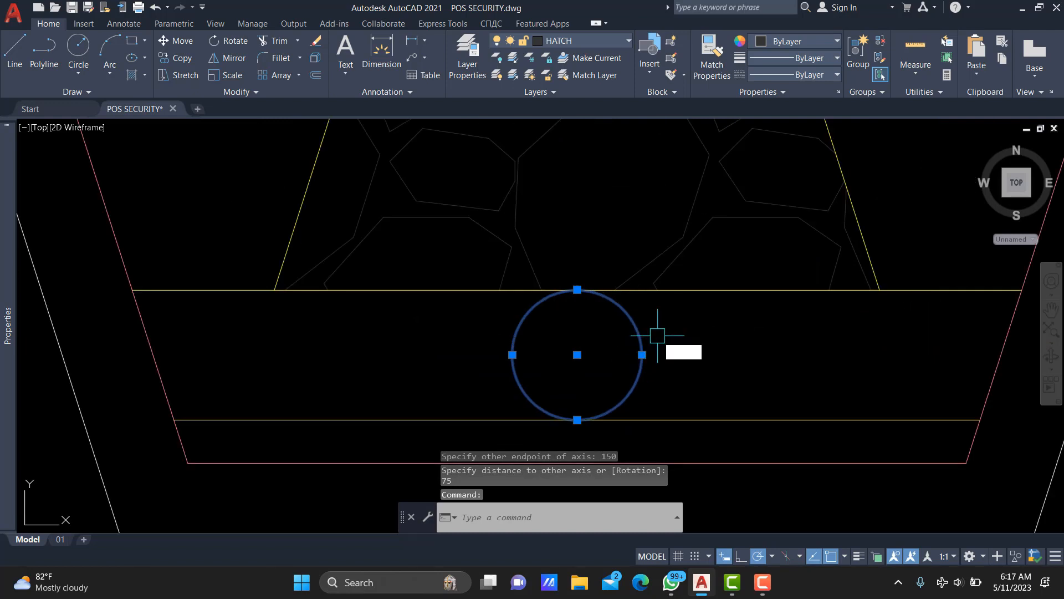
text(E)
key(Return)
text(els)
key(Return)
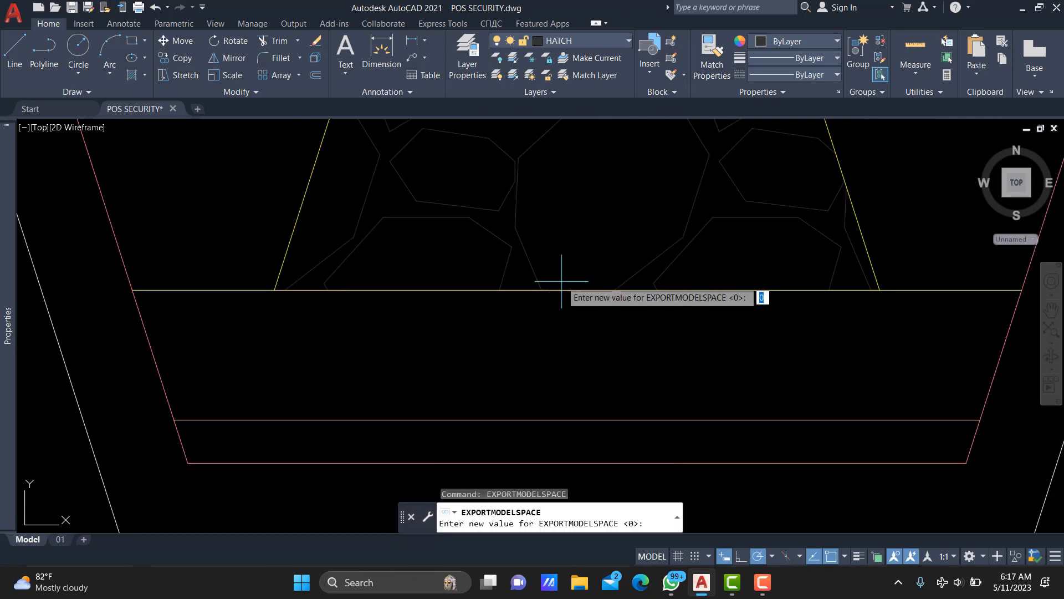
key(Escape)
key(Escape)
Draw an ellipse down from the midpoint of the footing's base line with a 150 vertical axis and a 30 half-width
text(e)
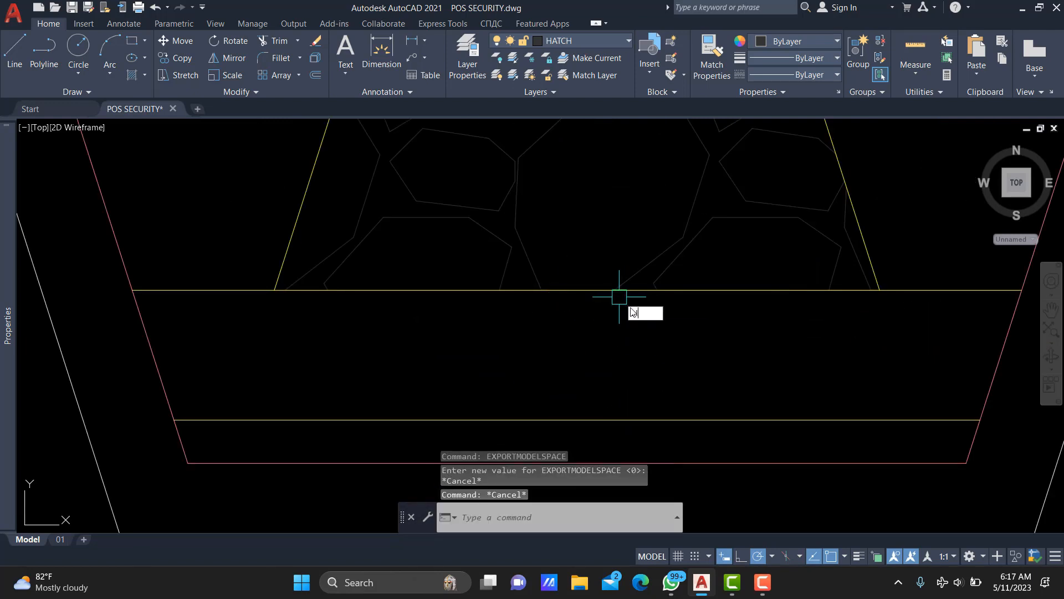
text(l)
key(Return)
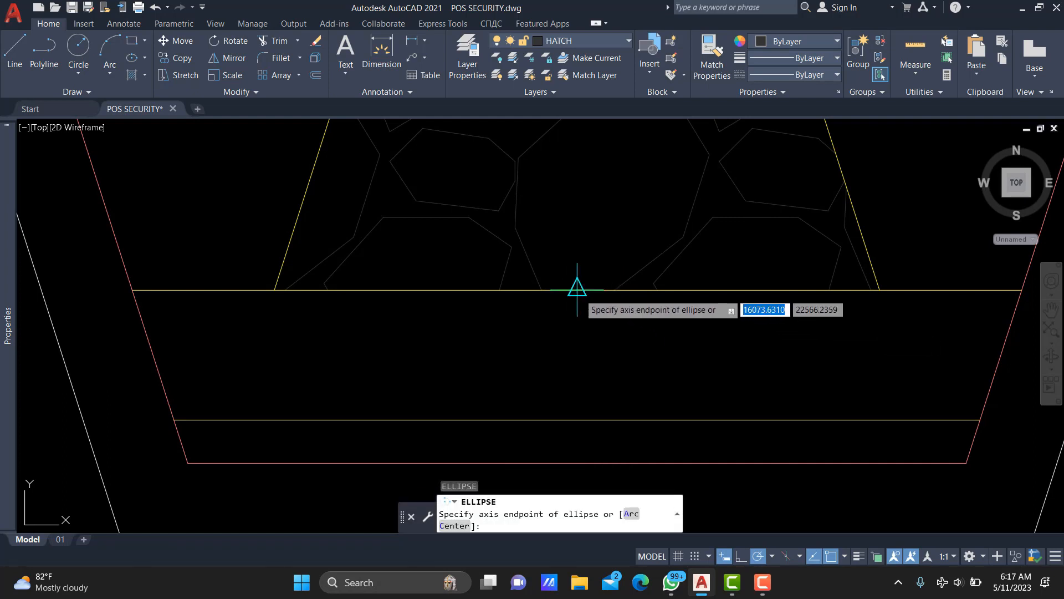
click(578, 289)
text(150)
key(Return)
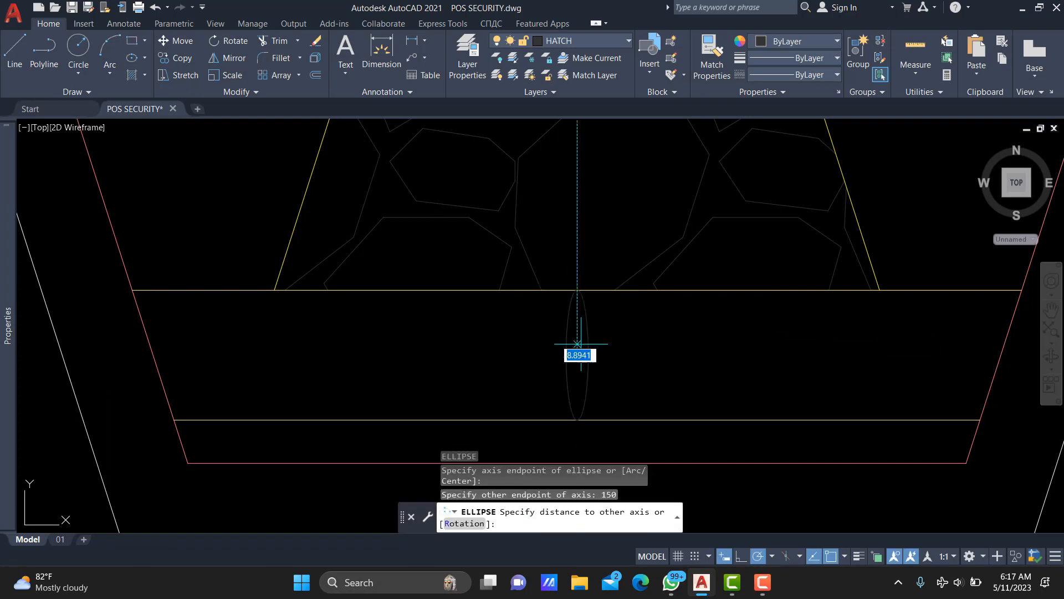
text(30)
key(Return)
Copy the ellipse as a linear array of 10 items spaced 60 apart toward the left end of the layer
click(638, 341)
click(568, 357)
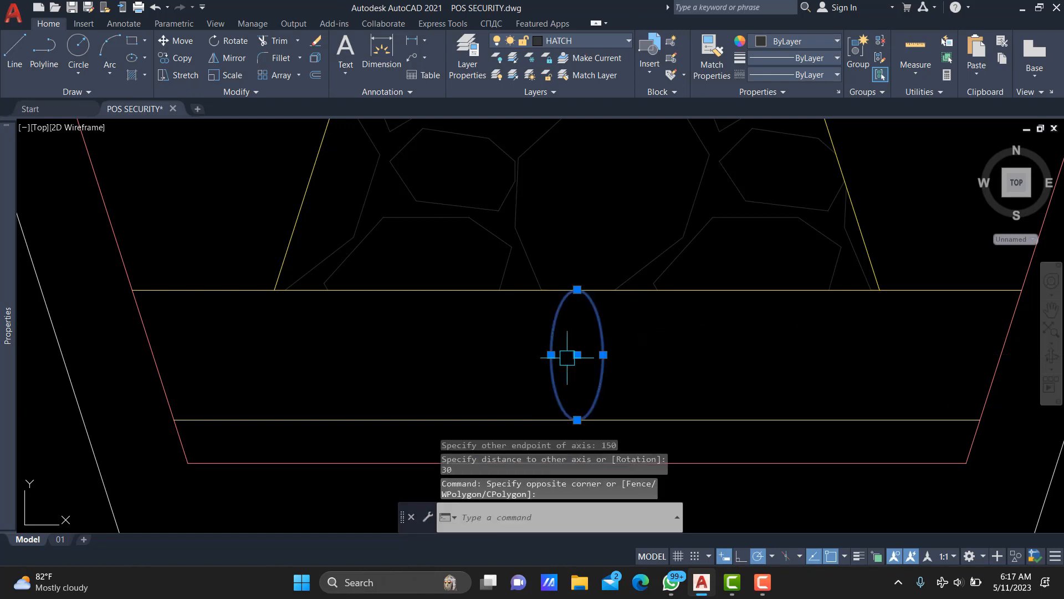
text(co)
key(Return)
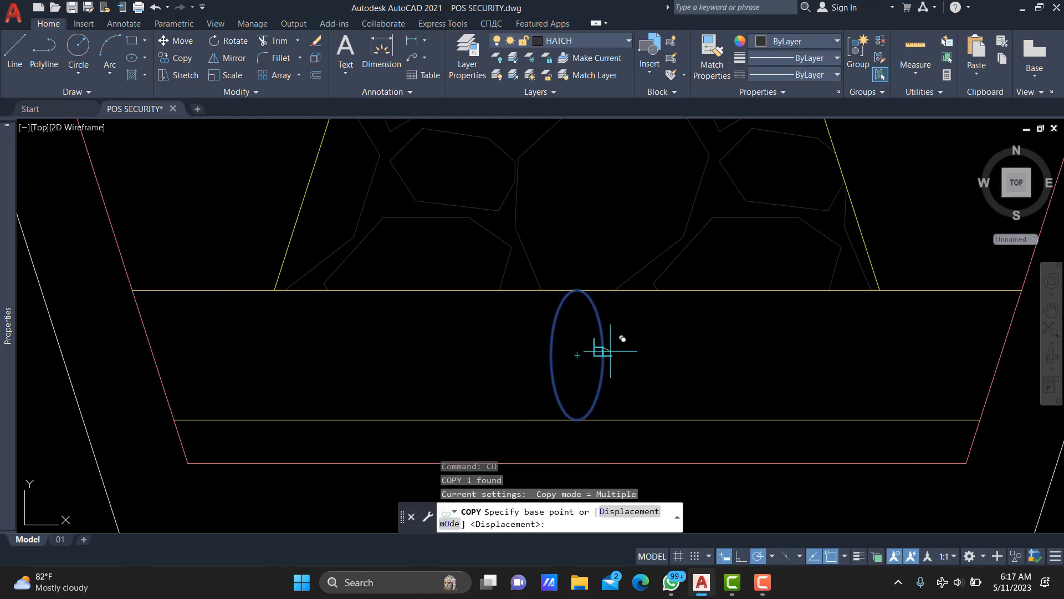
click(577, 354)
key(Escape)
text(co)
key(Return)
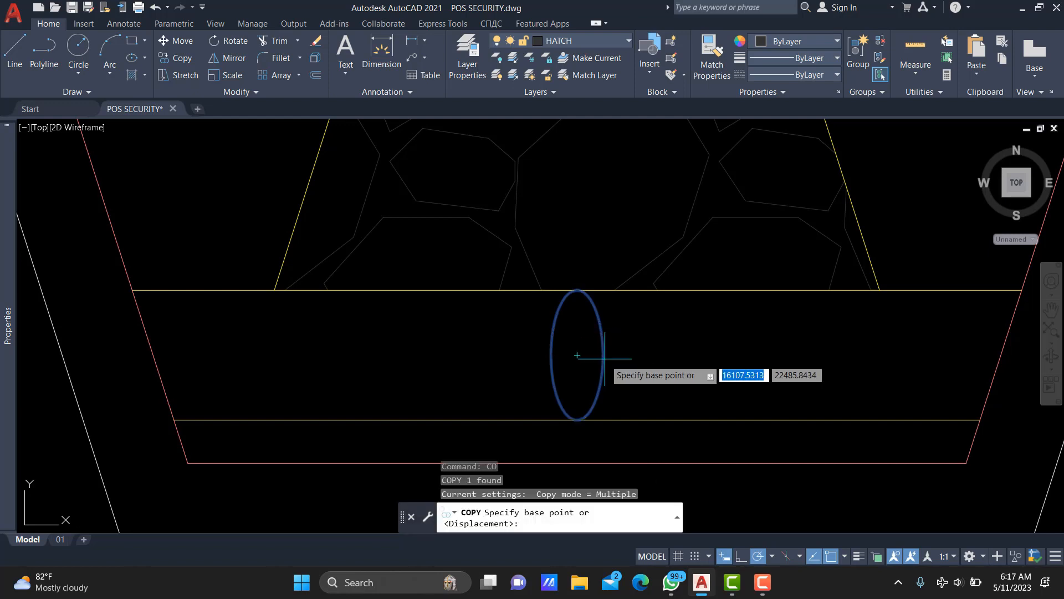
click(577, 354)
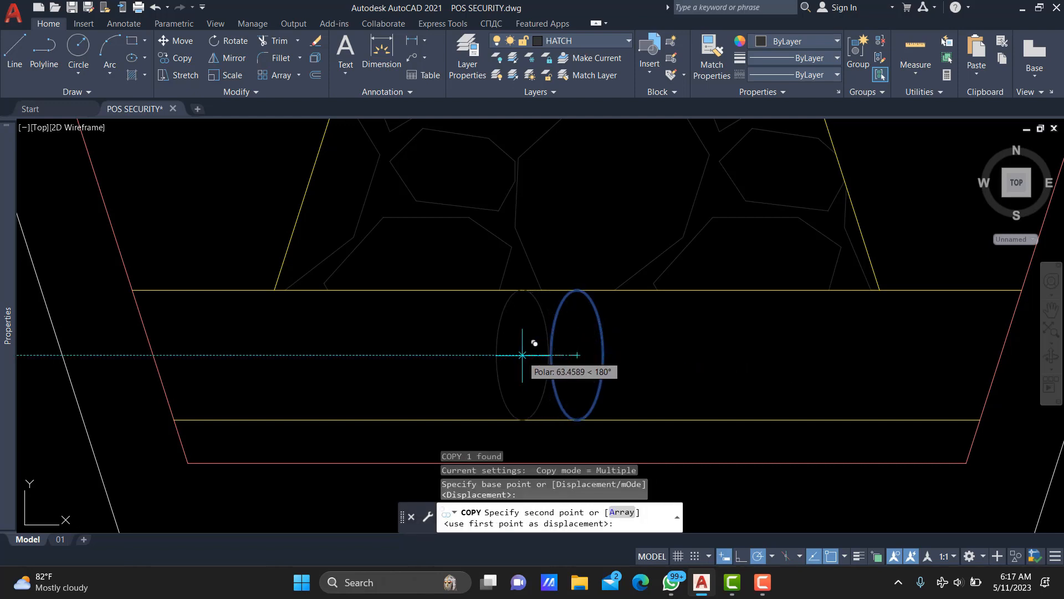
text(ar)
key(Return)
text(10)
key(Return)
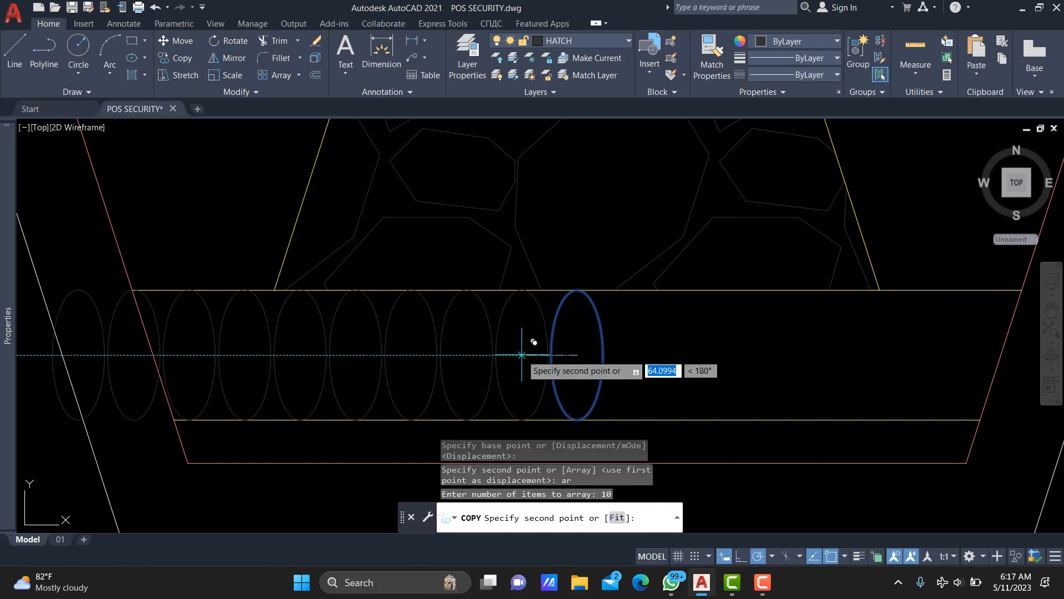
key(BackSpace)
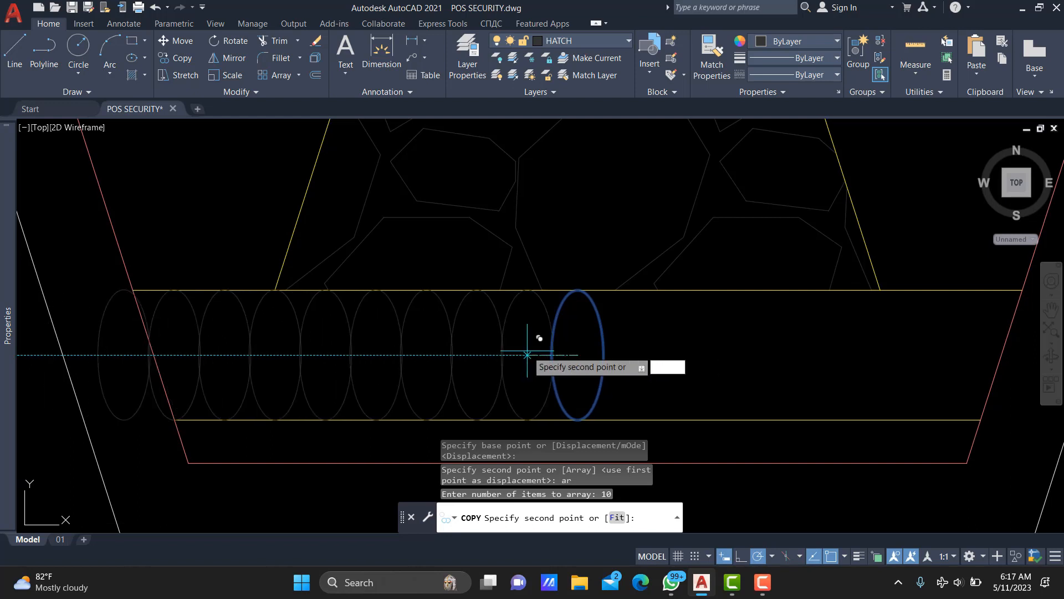
text(60)
key(Return)
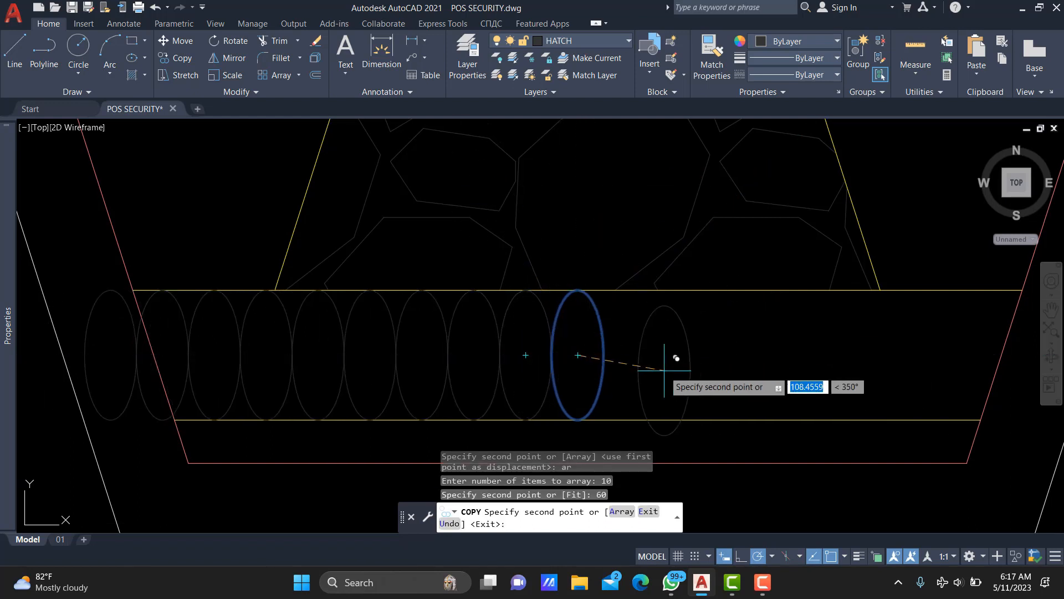
key(Escape)
Trim away the parts of the ellipse row that extend beyond the left sloped trench line
text(tr)
key(Return)
text(t)
key(Return)
click(157, 363)
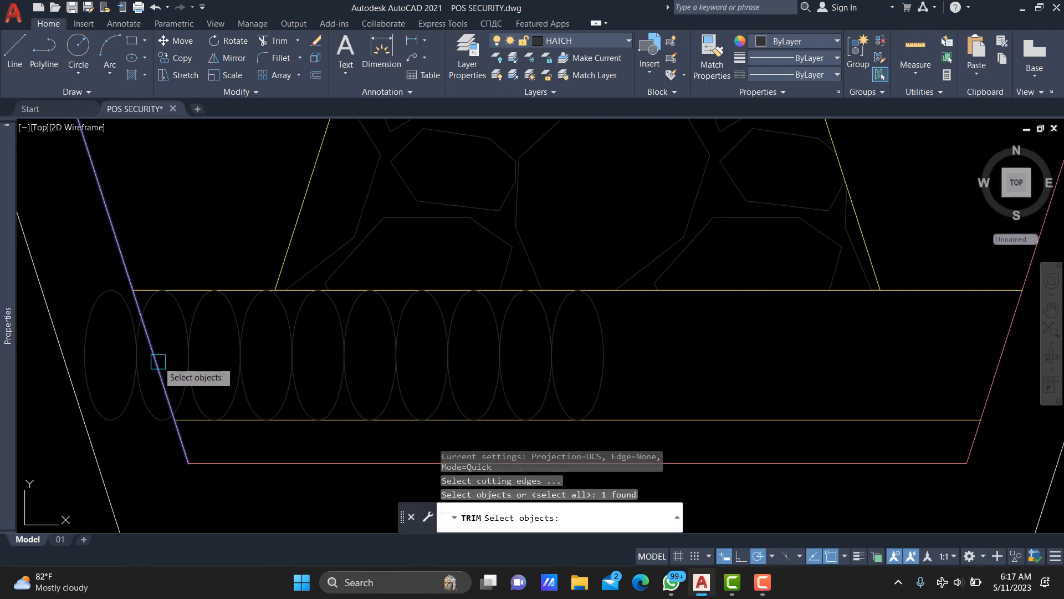
key(Return)
key(Escape)
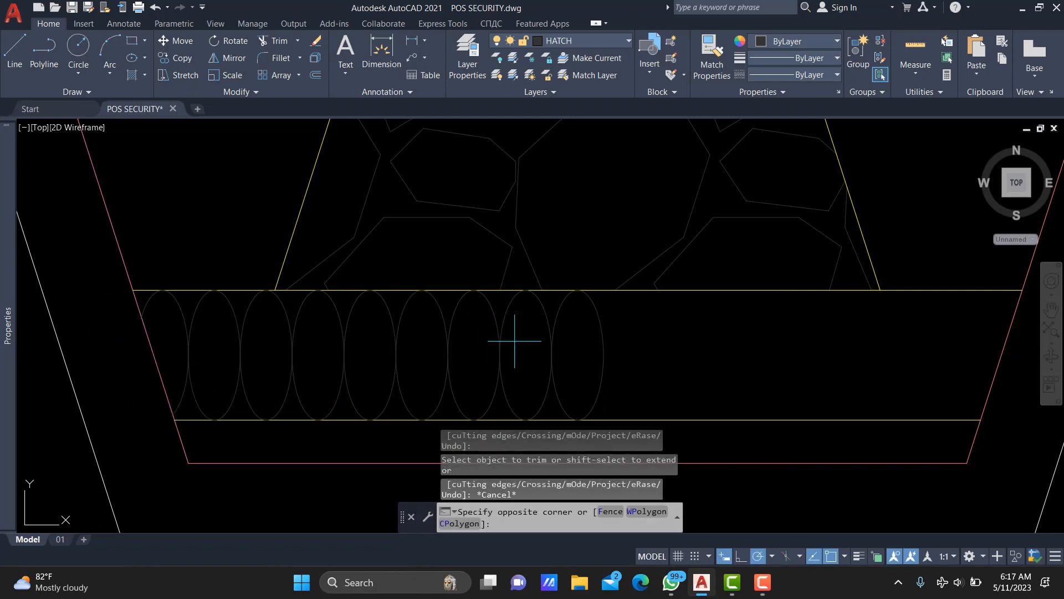
Mirror the copied ellipses about the vertical axis through the central ellipse, keeping the originals
click(166, 295)
middle_drag(577, 314, 573, 321)
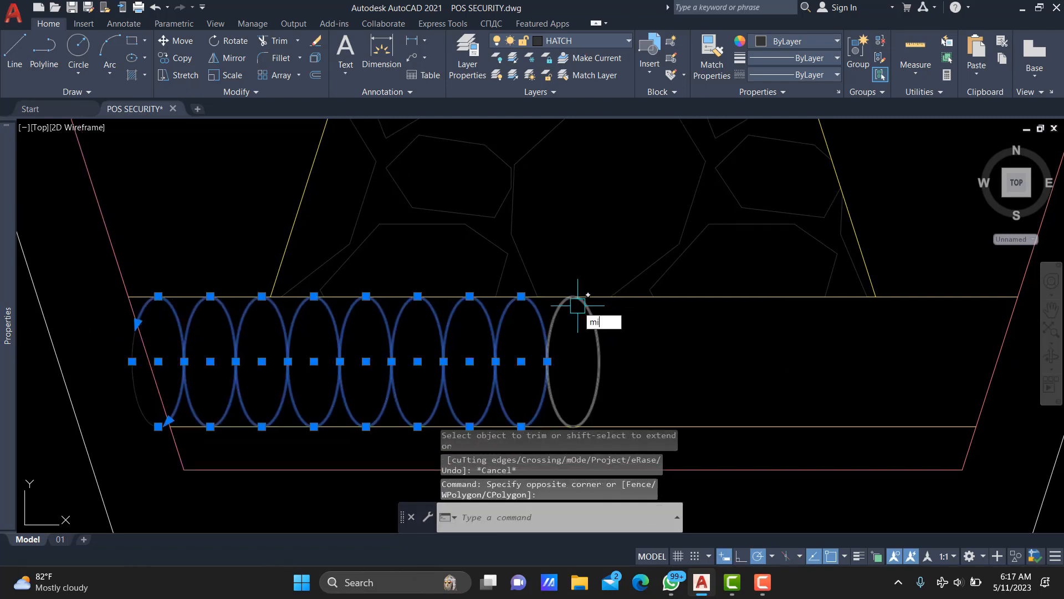
text(mi)
key(Return)
click(574, 297)
click(573, 261)
key(Return)
scroll(815, 309, down, 4)
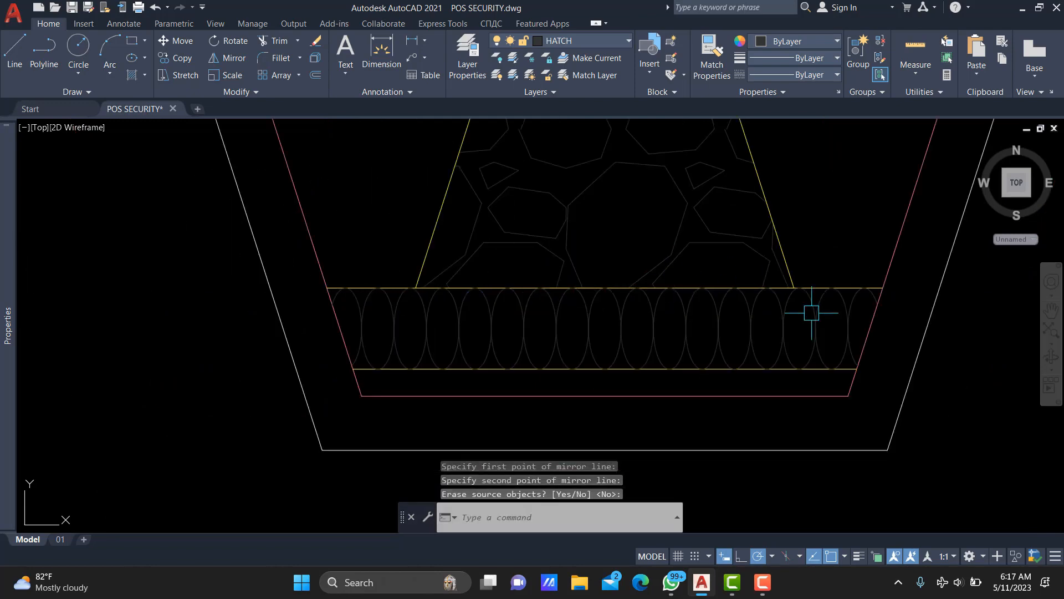
Hatch the thin strip below the ellipse row with the AR-SAND pattern at scale 5
scroll(655, 325, up, 2)
text(h)
key(Return)
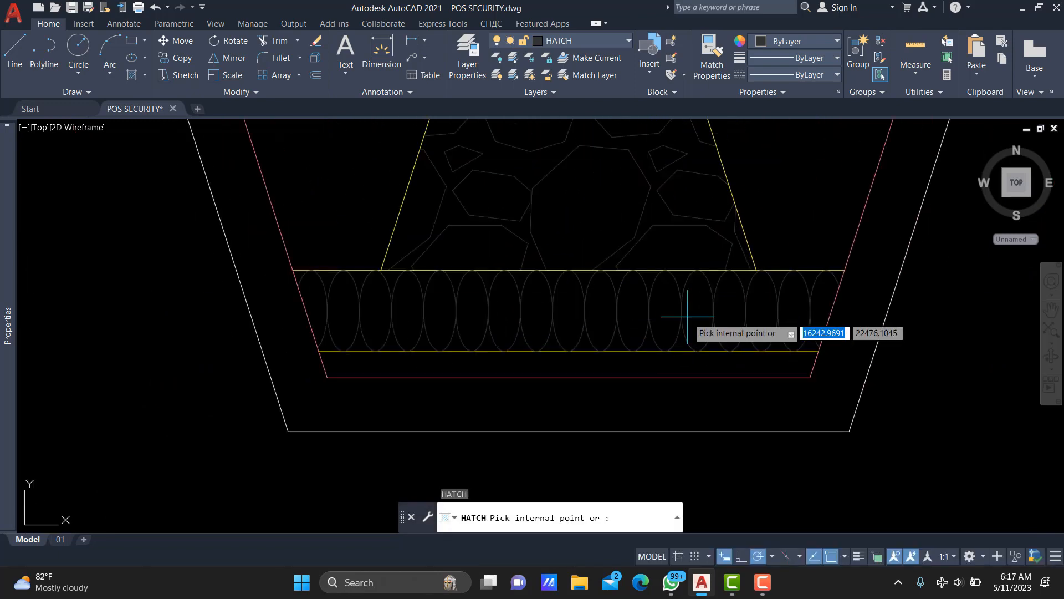
scroll(220, 69, up, 2)
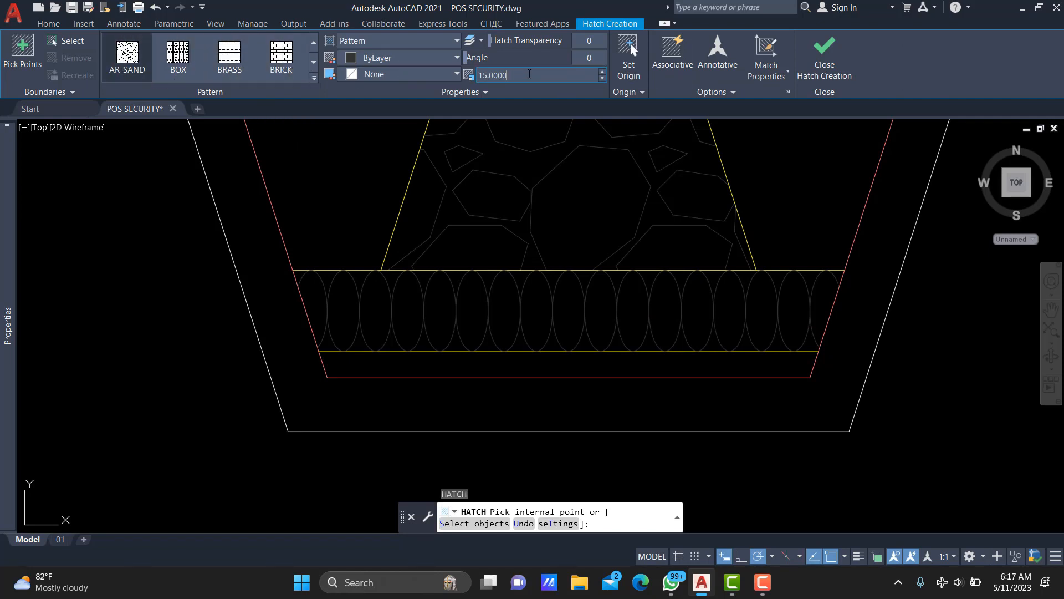
key(Return)
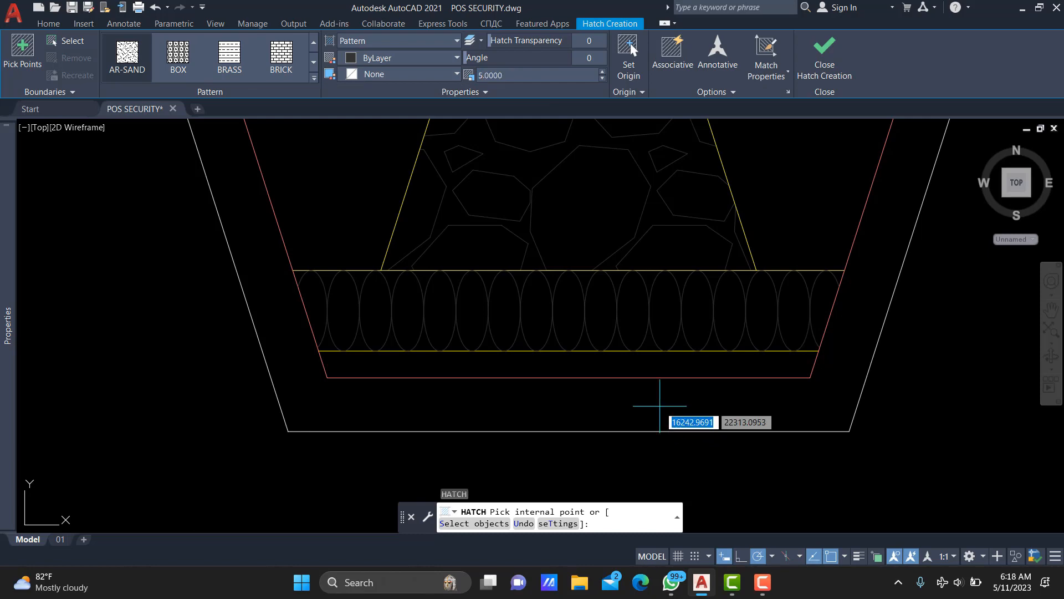
click(641, 367)
scroll(623, 363, up, 3)
scroll(537, 349, down, 3)
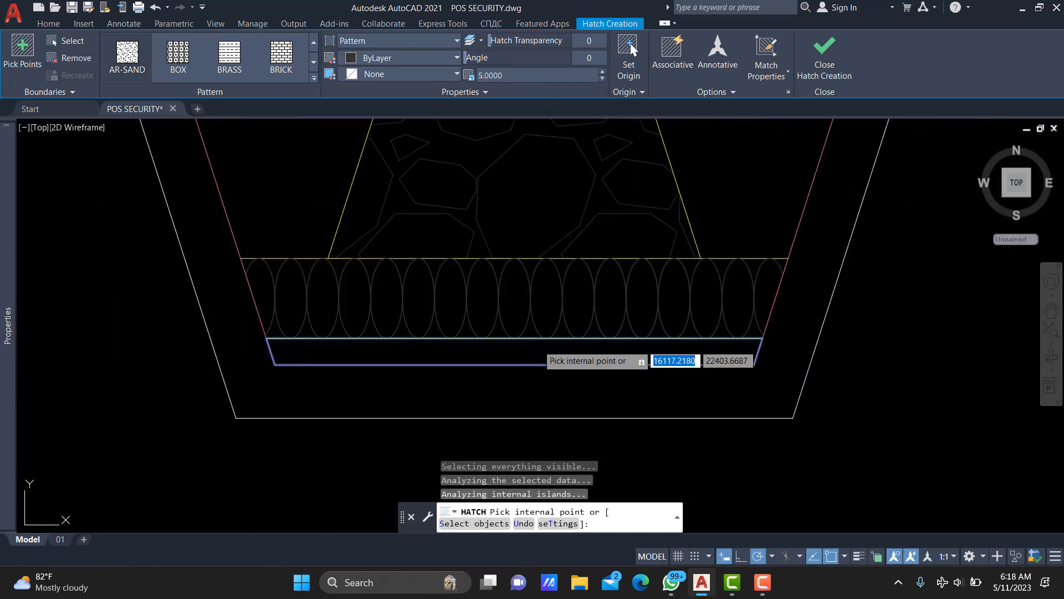
Set the scale of the sand hatch in the thin bottom strip to 0.3
scroll(534, 324, up, 2)
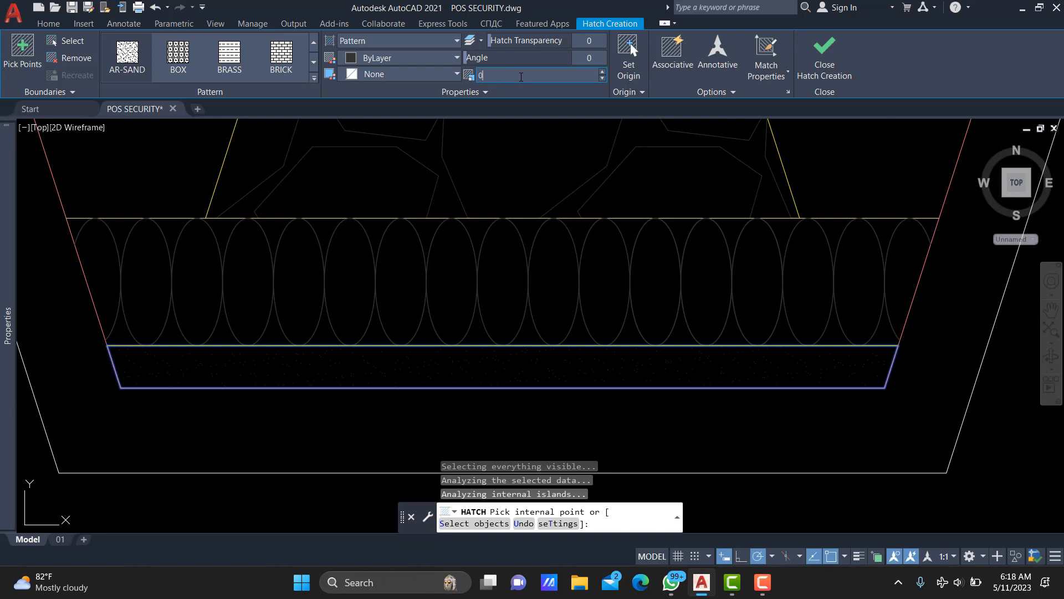
key(Escape)
key(Escape)
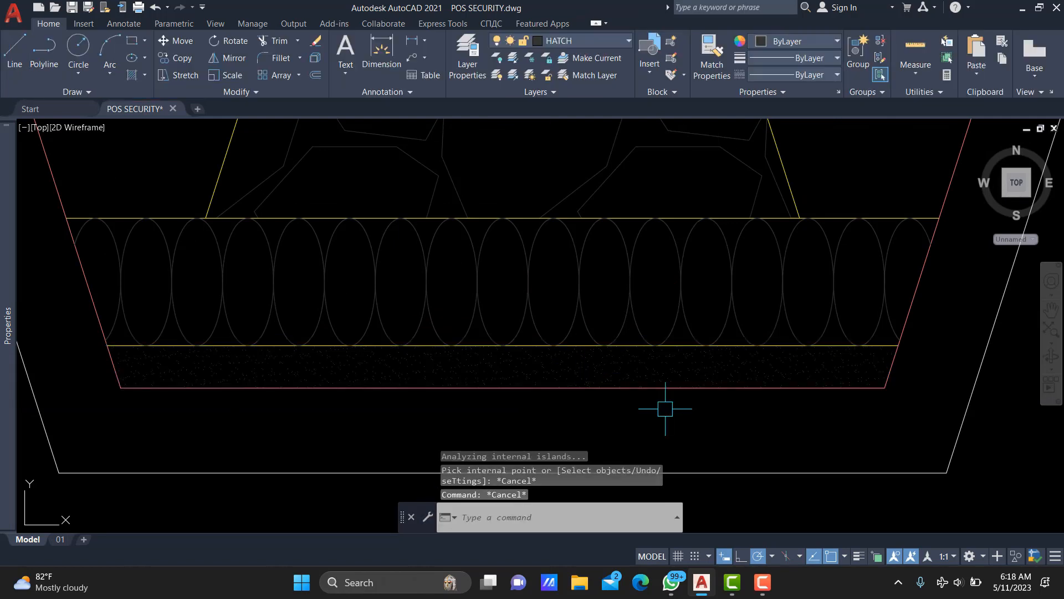
click(423, 373)
scroll(563, 320, down, 6)
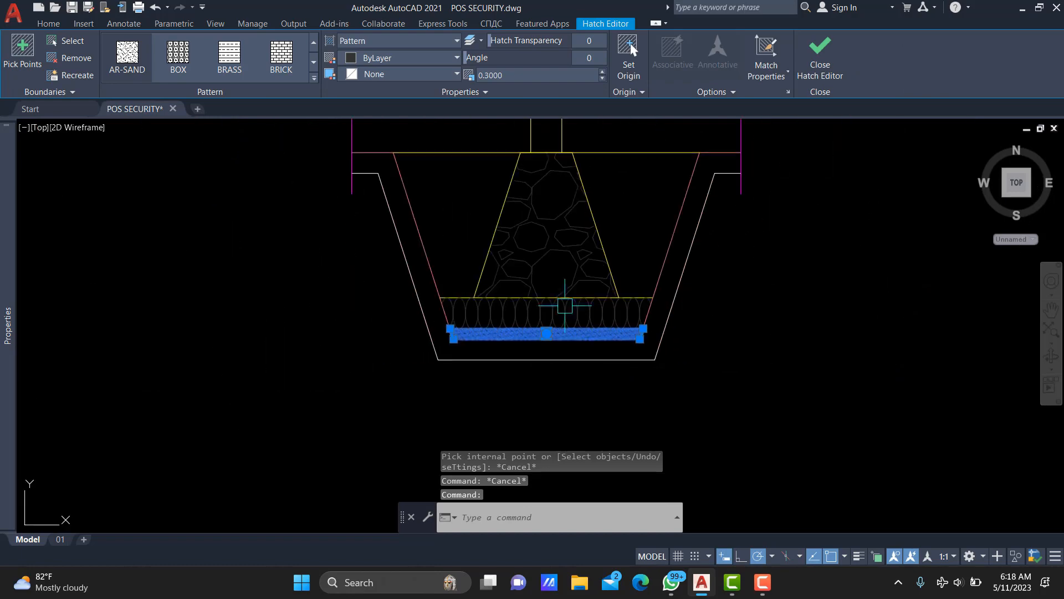
middle_drag(580, 291, 570, 349)
key(Escape)
Hatch the area between the footing's right side and the sloped trench line with the CLAY pattern at scale 25
middle_drag(617, 283, 600, 309)
text(h)
key(Return)
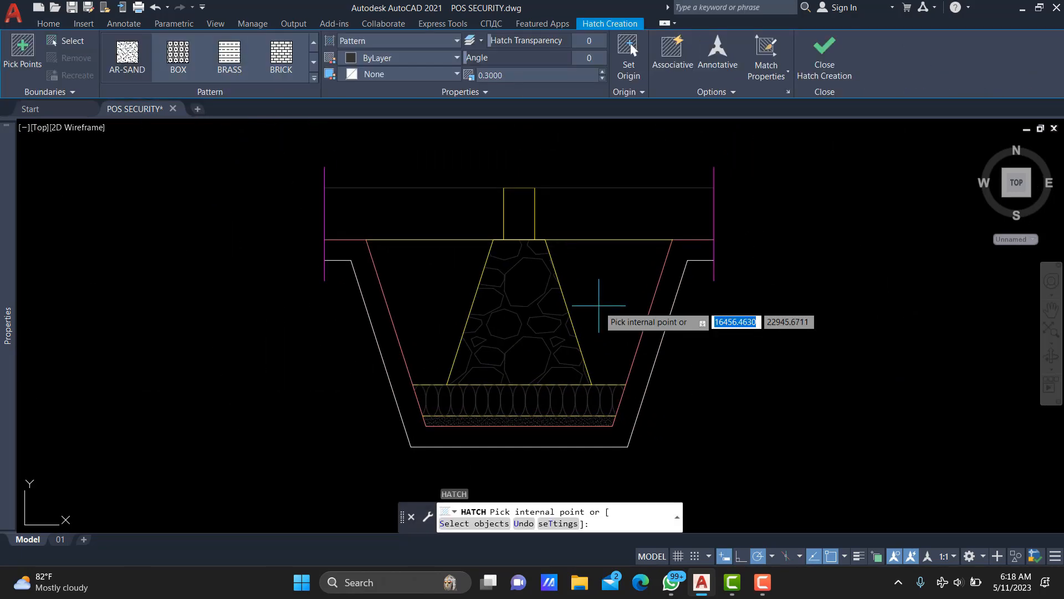
scroll(214, 64, up, 5)
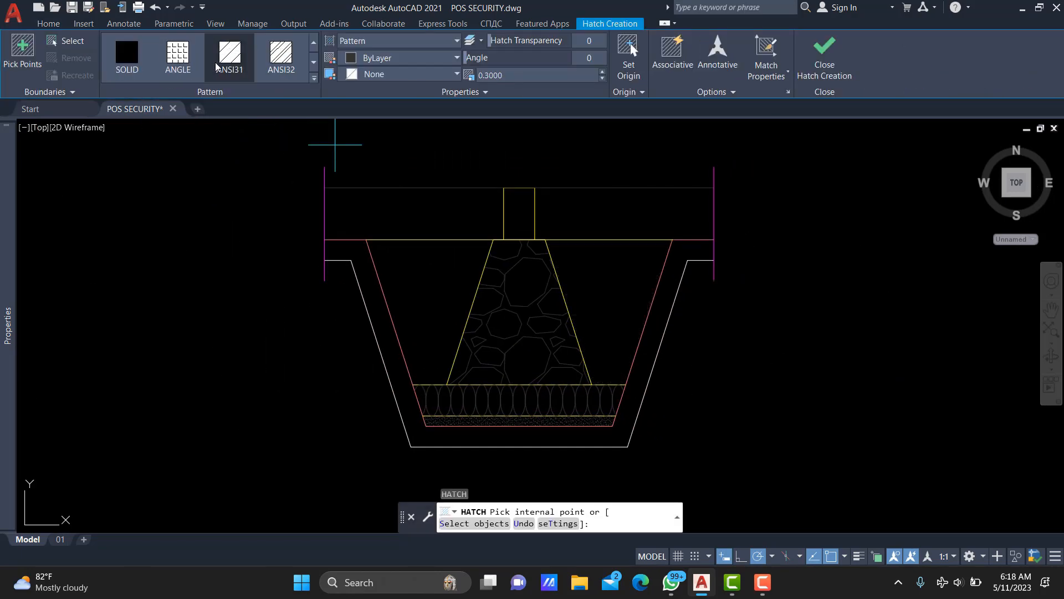
scroll(261, 64, down, 1)
scroll(281, 67, down, 3)
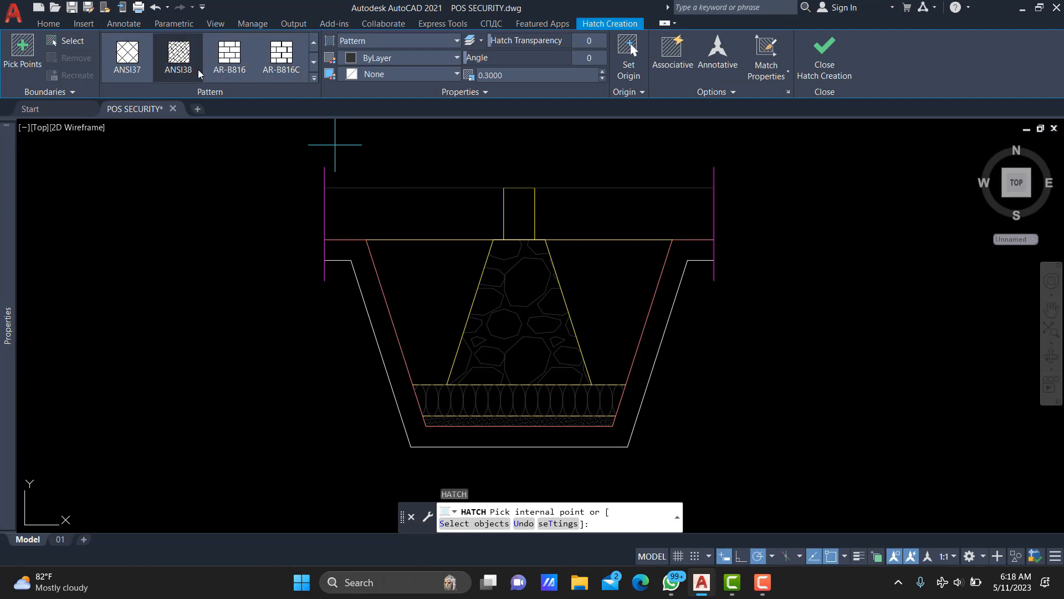
scroll(283, 76, down, 1)
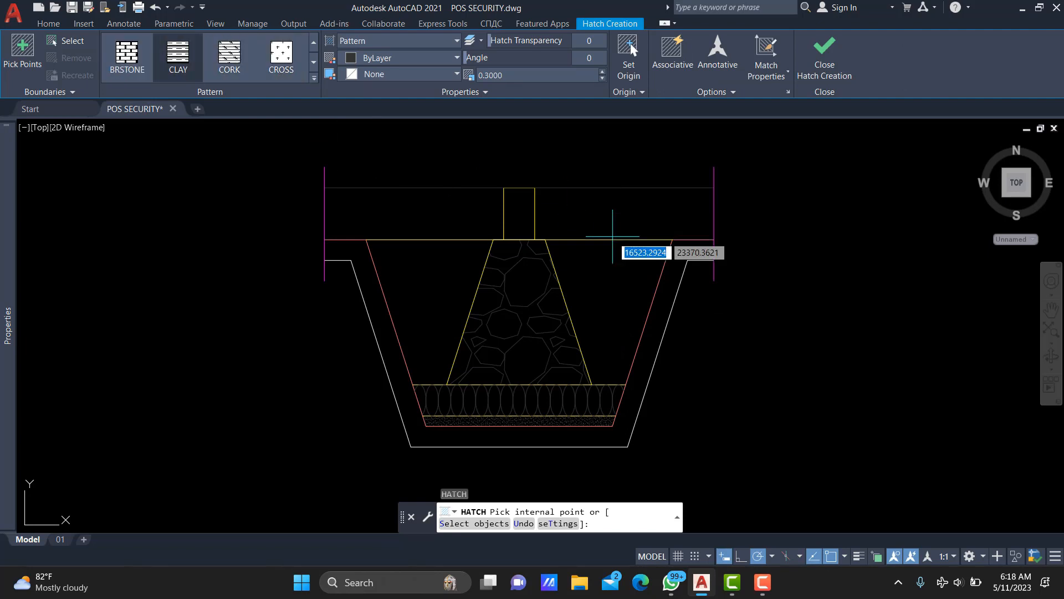
click(618, 283)
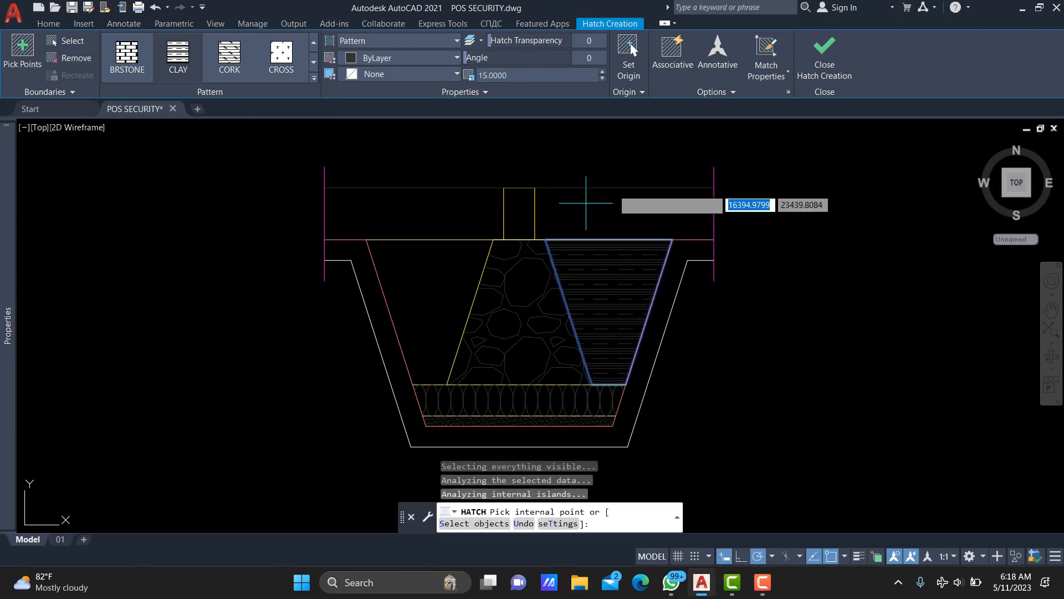
key(Return)
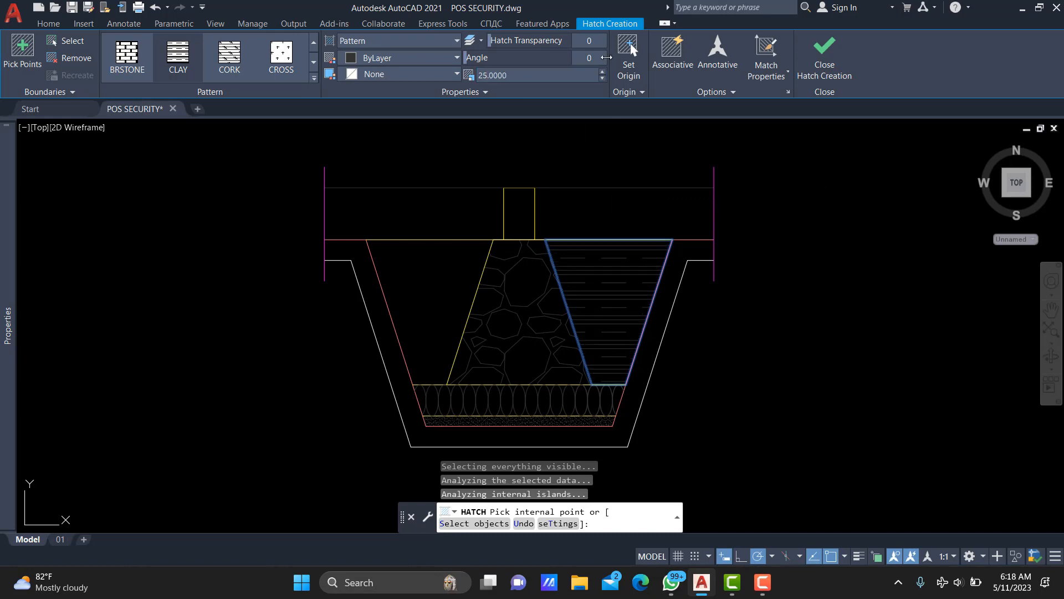
Try clay hatch angles of 45 and 135 degrees, and set the angle to 90
text(45)
key(Return)
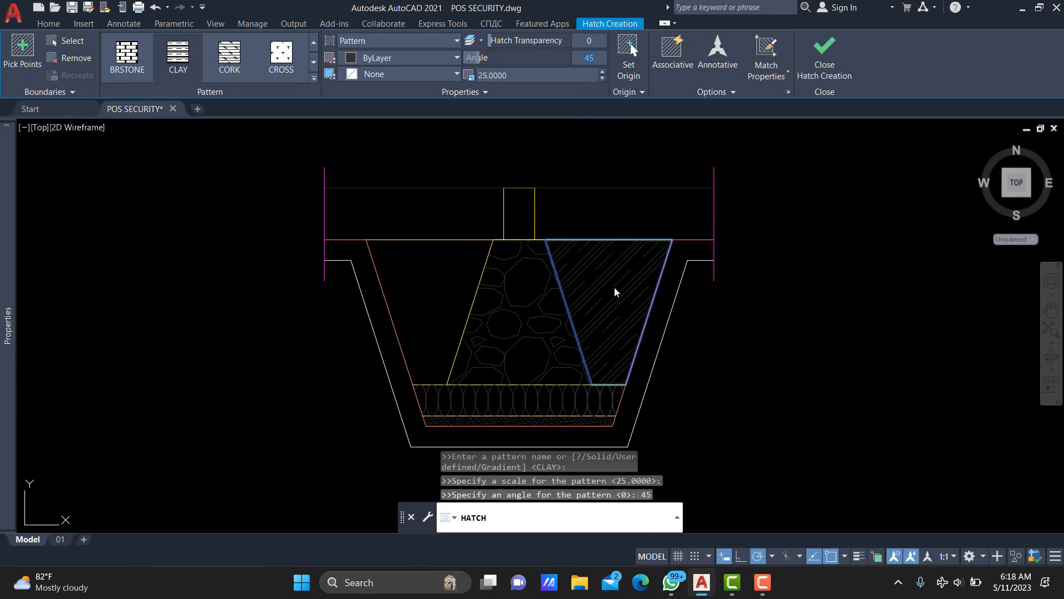
text(135)
key(Return)
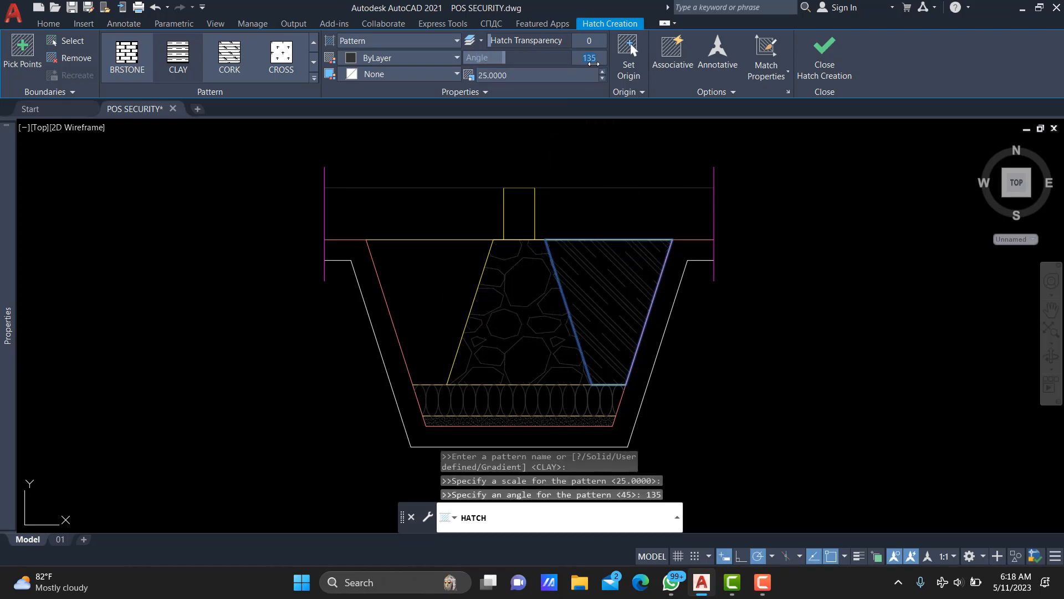
key(Return)
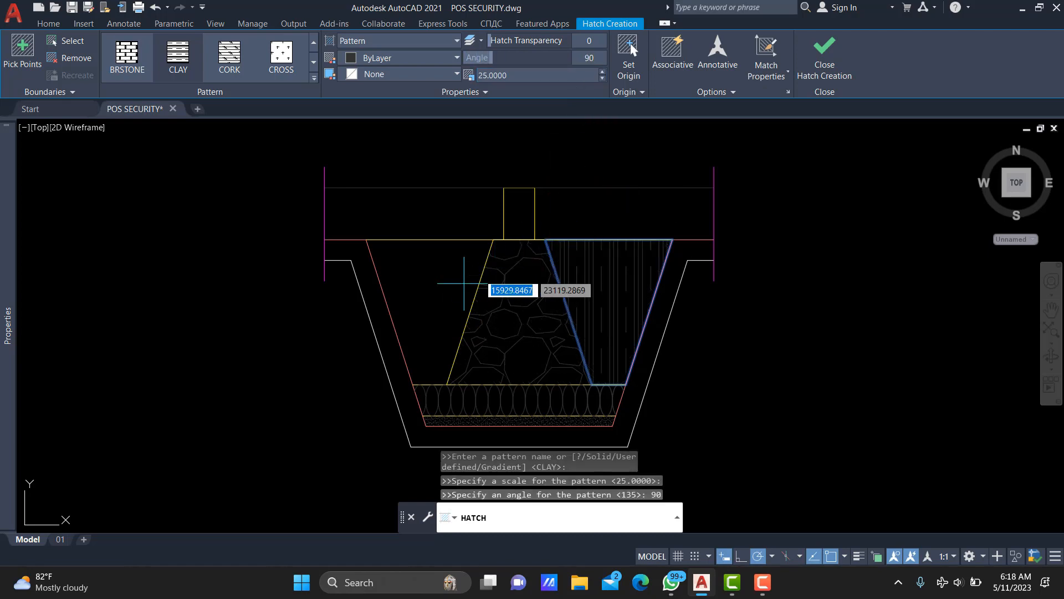
Add the area left of the footing to the clay hatch and set the hatch scale to 40
click(451, 285)
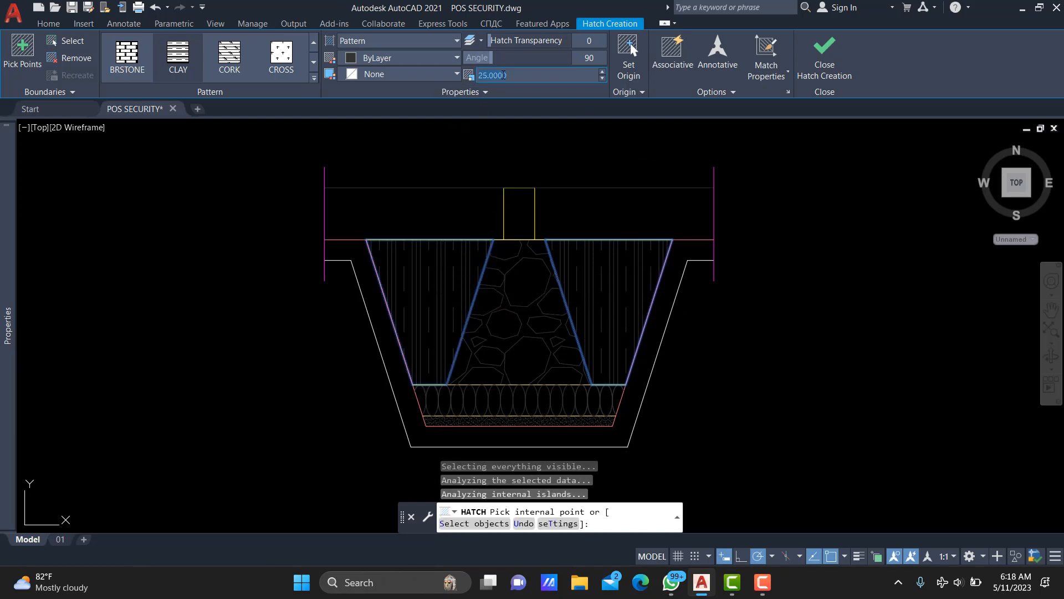
text(40)
key(Escape)
key(Escape)
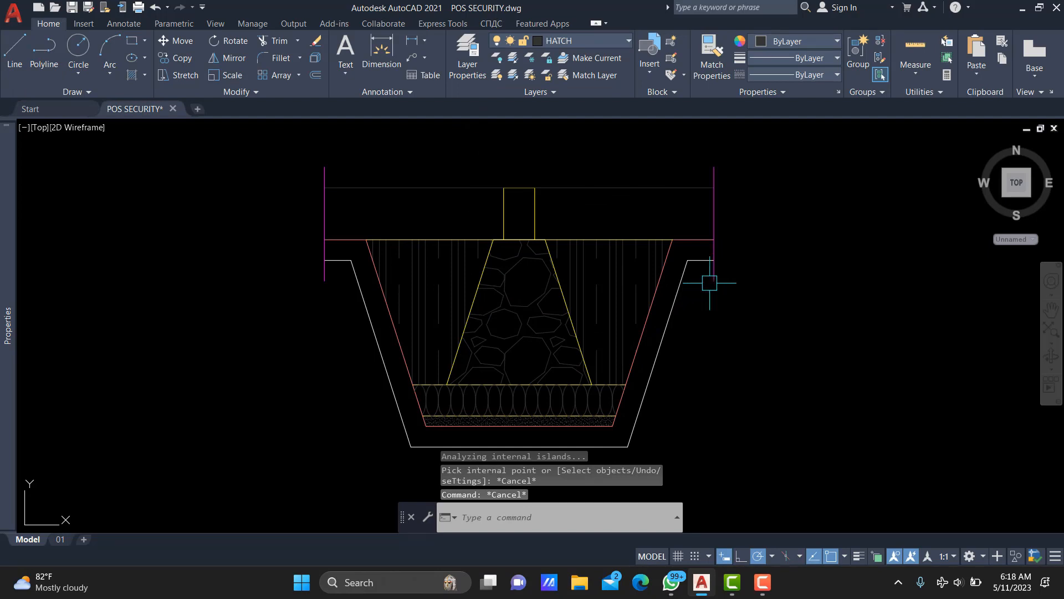
scroll(519, 344, up, 2)
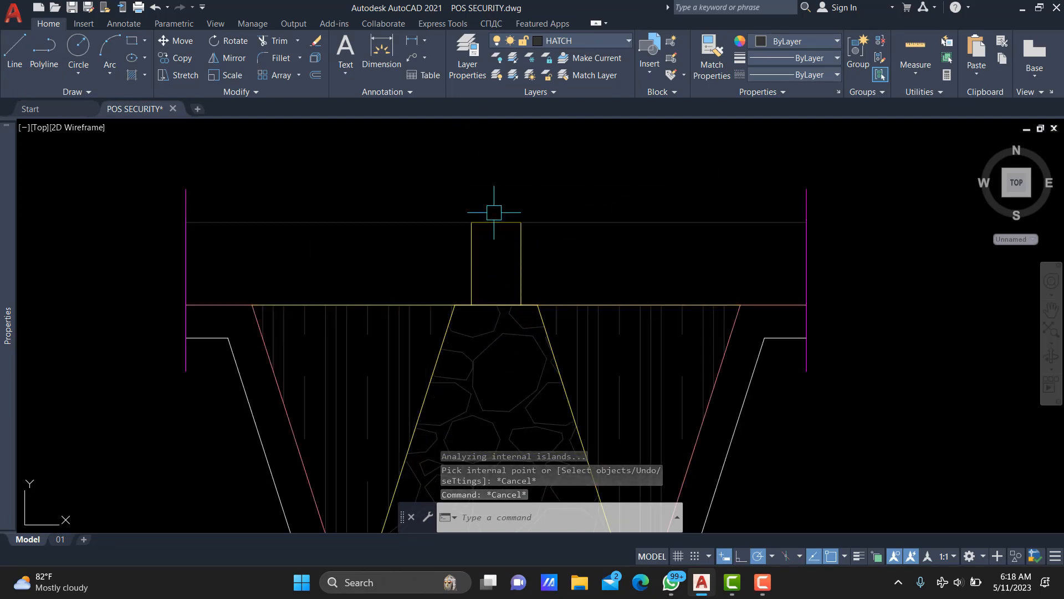
text(h)
key(Return)
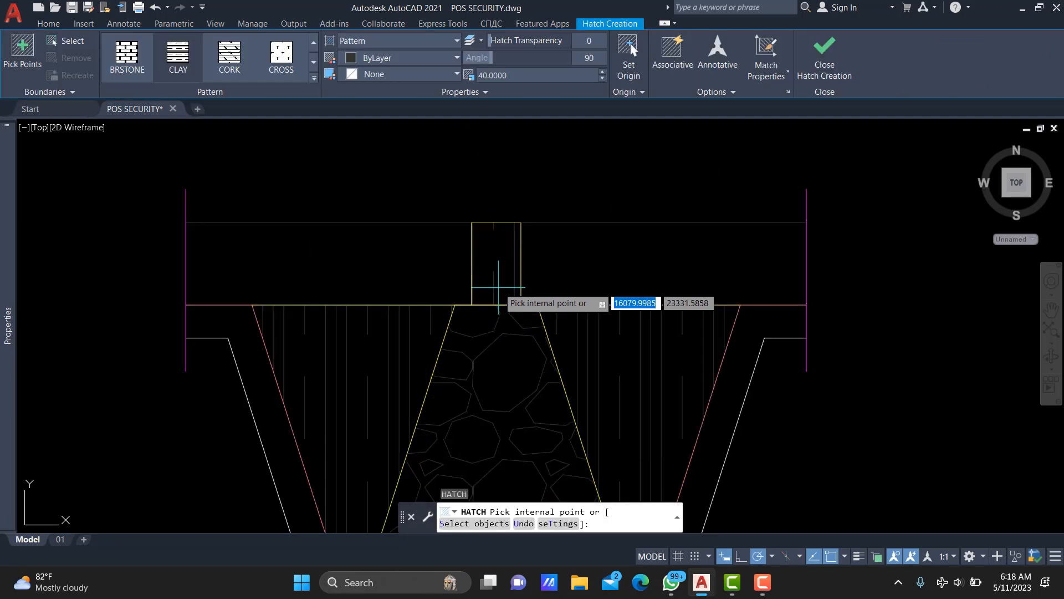
scroll(145, 59, up, 1)
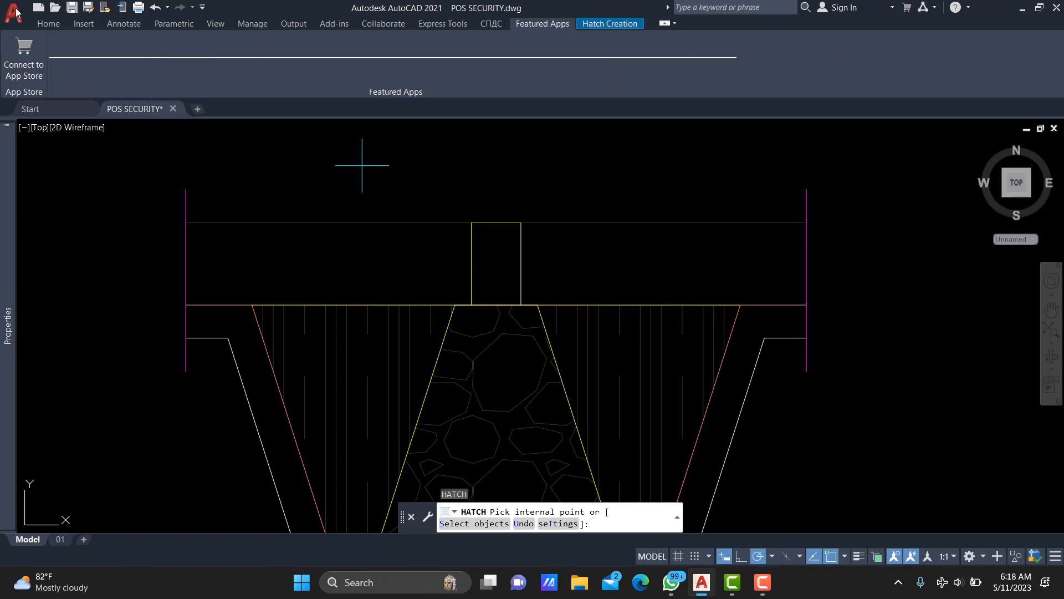
key(Escape)
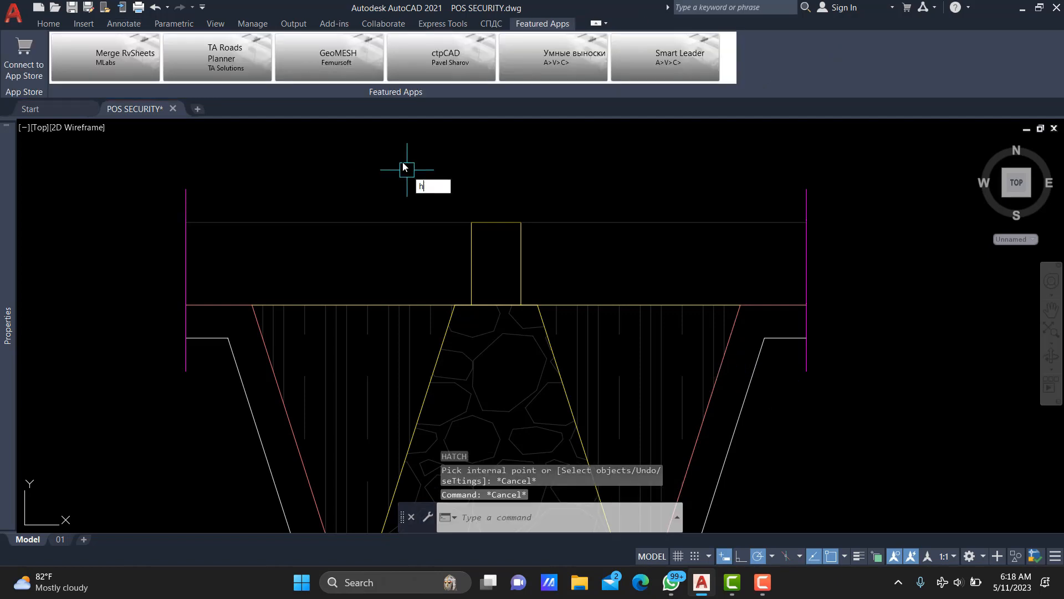
Fill the tie beam rectangle above the footing with a SOLID hatch
key(Return)
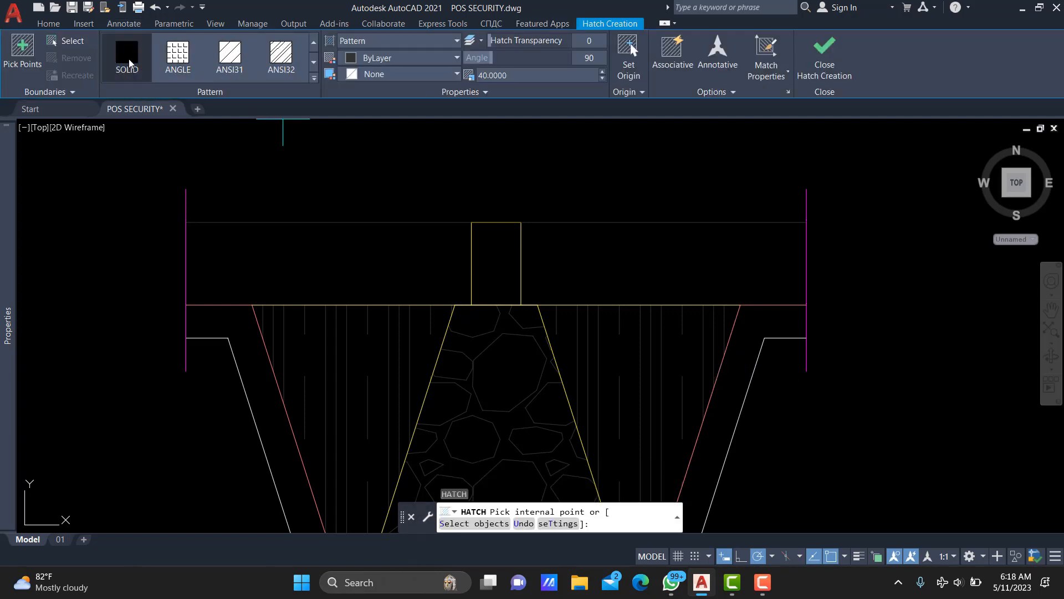
click(129, 63)
click(499, 244)
key(Escape)
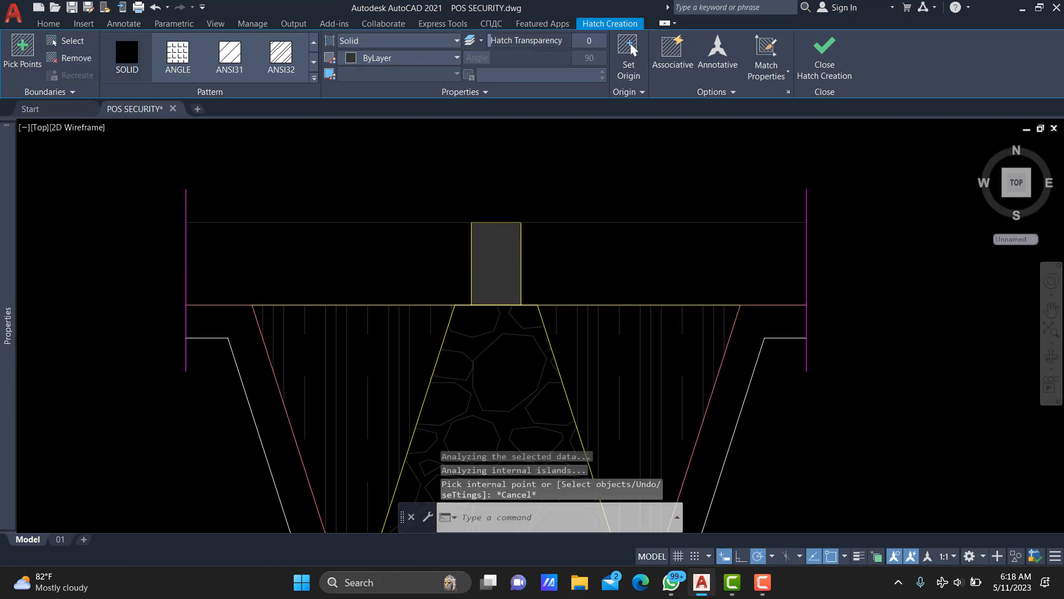
Close the hatch command and make HIDDEN the current layer
key(Escape)
scroll(570, 439, down, 2)
click(48, 24)
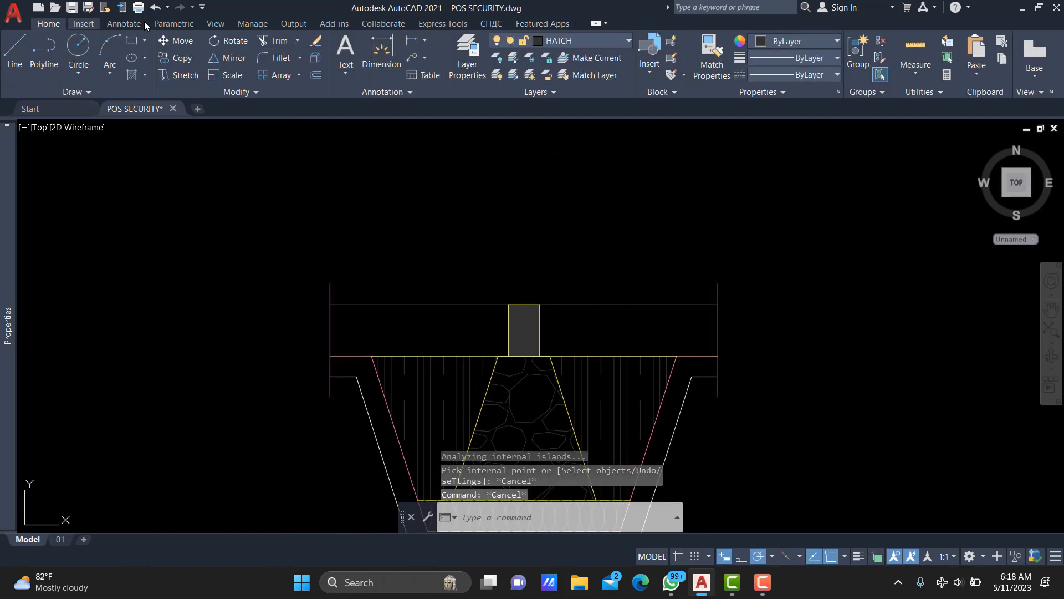
click(617, 38)
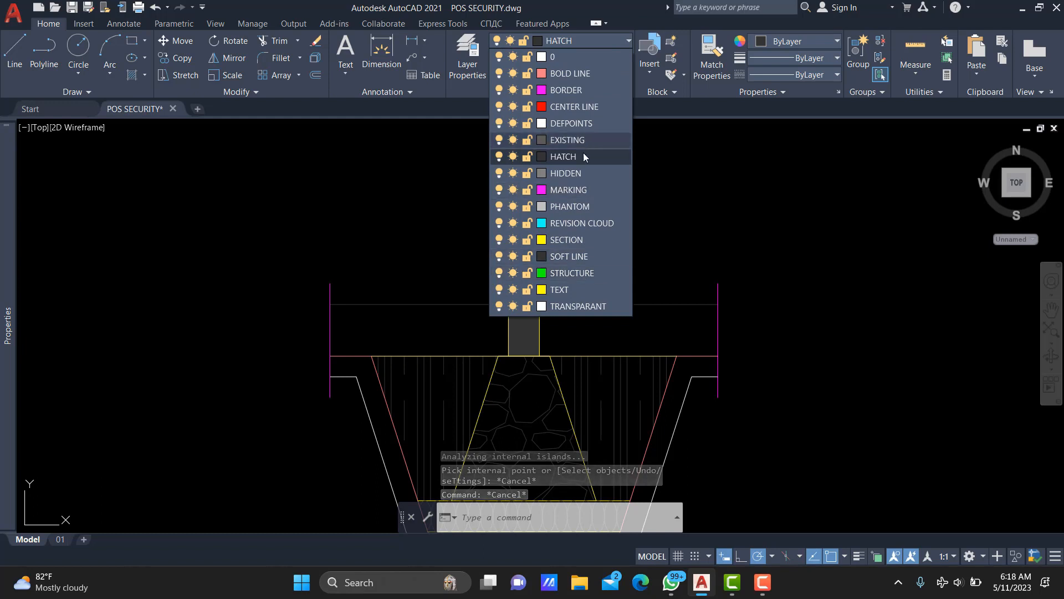
click(574, 178)
Draw a vertical multiline wall 500 long upward from the midpoint of the tie beam's top edge, with Zero justification and scale 120
text(ml)
key(Return)
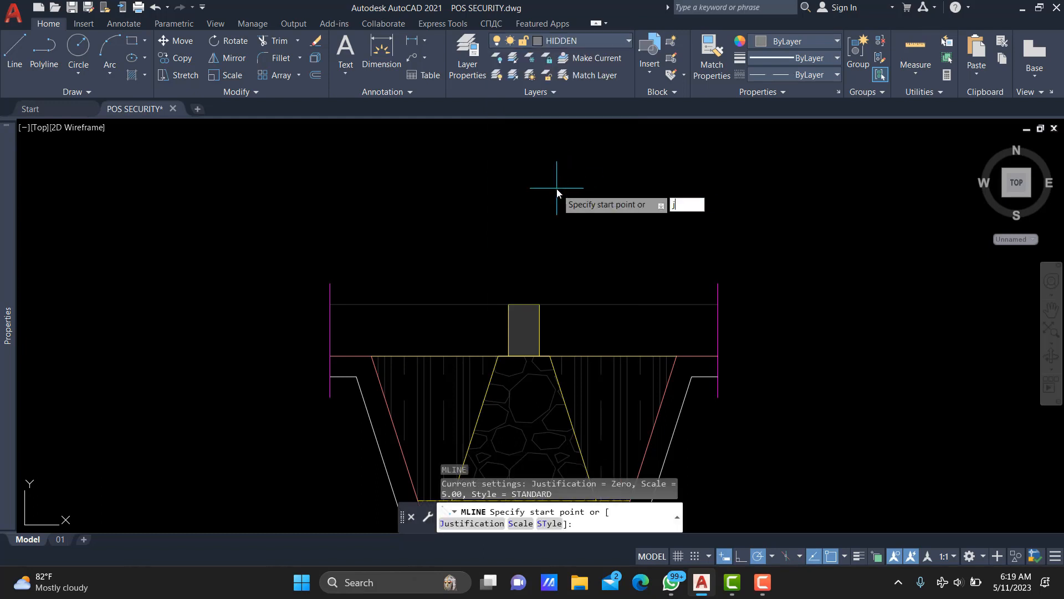
text(j)
key(Return)
text(z)
key(Return)
text(s)
key(Return)
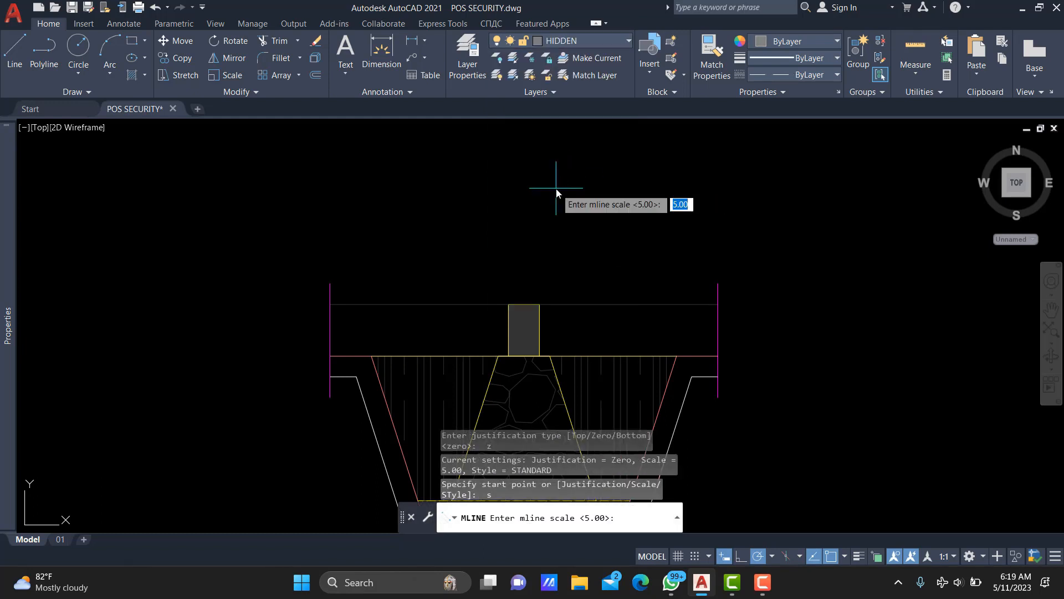
text(120)
key(Return)
click(524, 330)
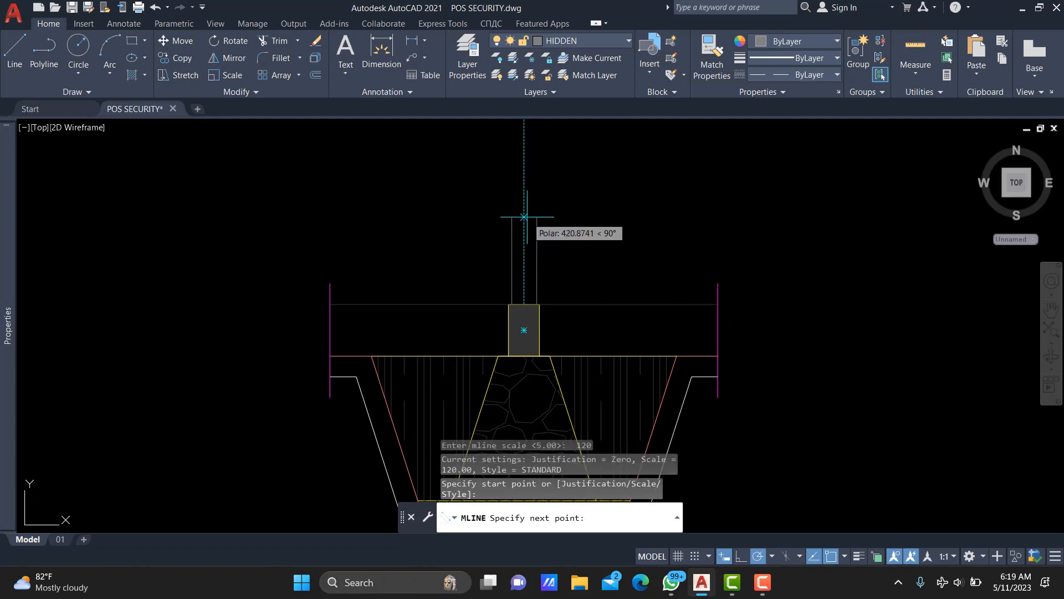
text(500)
key(Return)
key(Return)
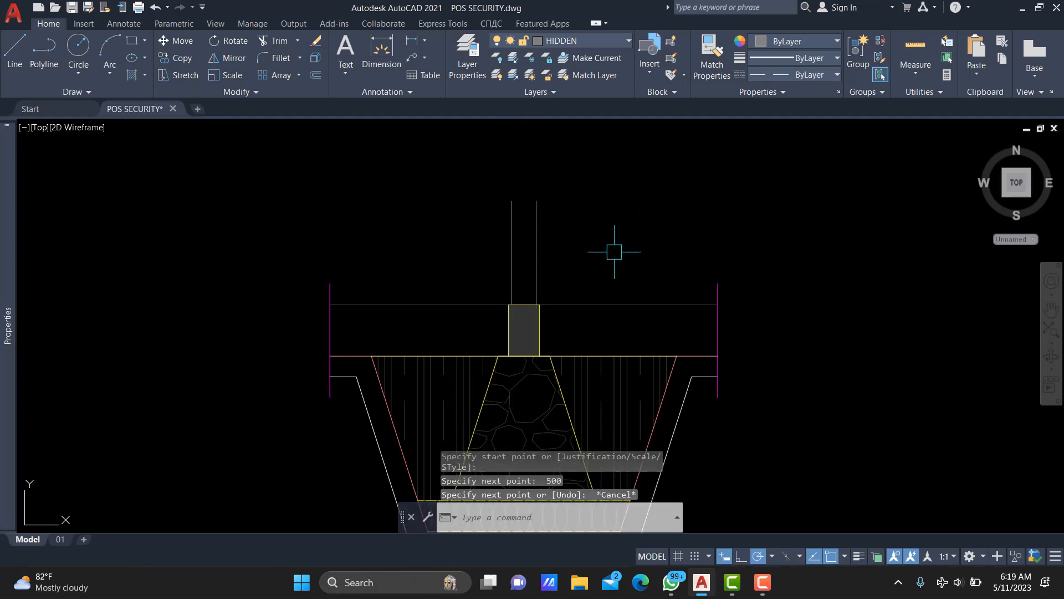
Draw a 320 long horizontal line across the wall's upper end, starting 100 to the left of its left face
scroll(532, 209, up, 2)
text(l)
key(Return)
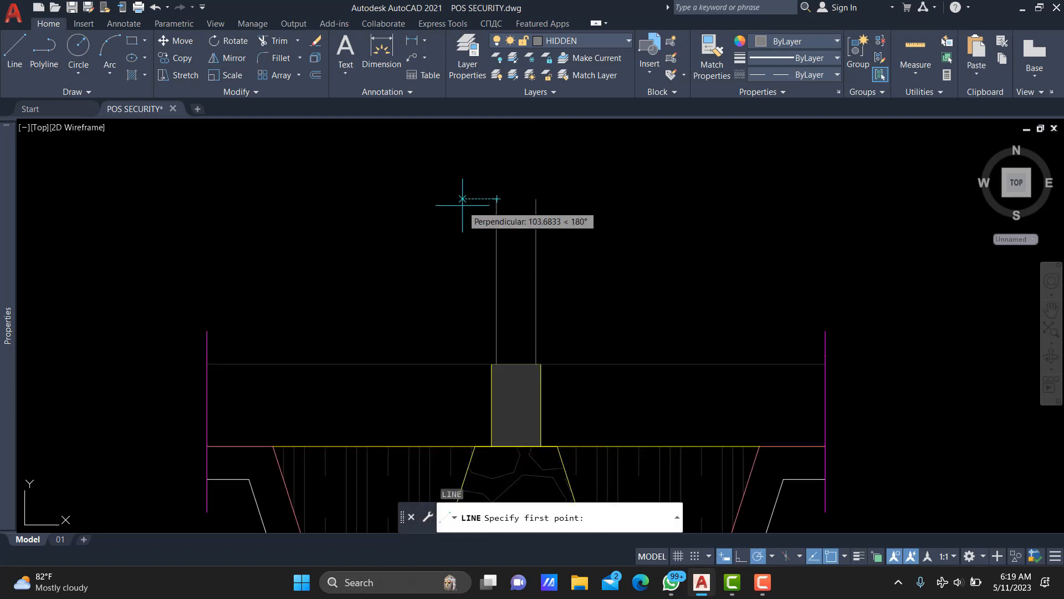
text(100)
key(Return)
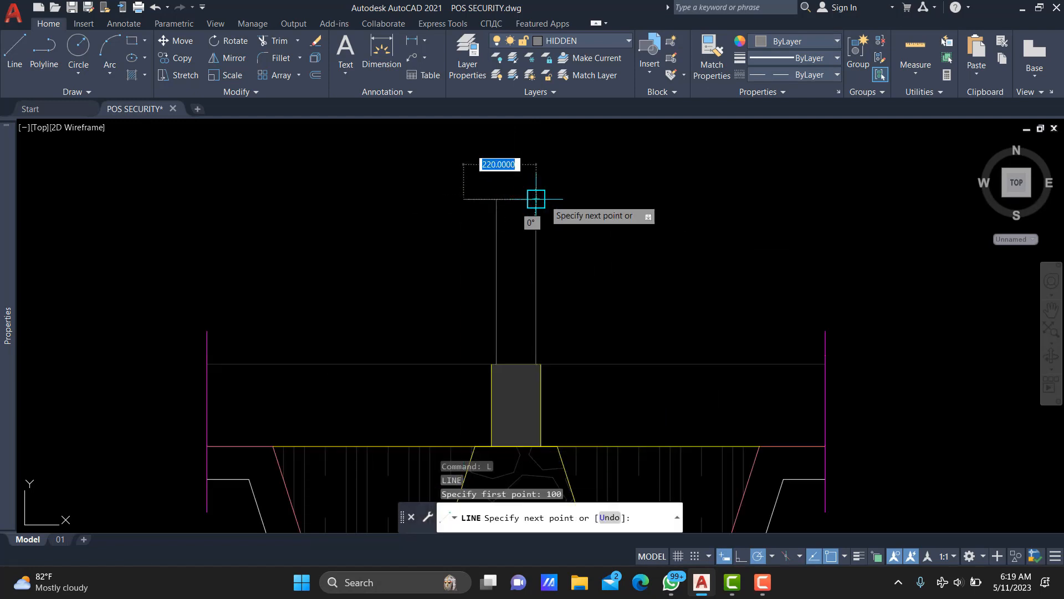
text(320)
key(Return)
key(Escape)
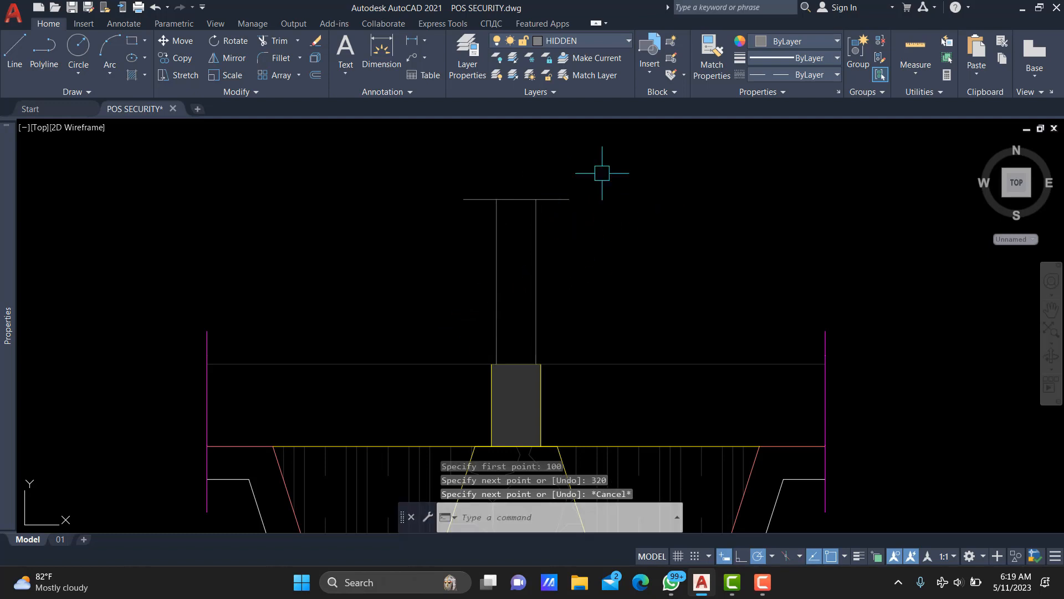
click(577, 166)
click(434, 256)
scroll(522, 333, down, 2)
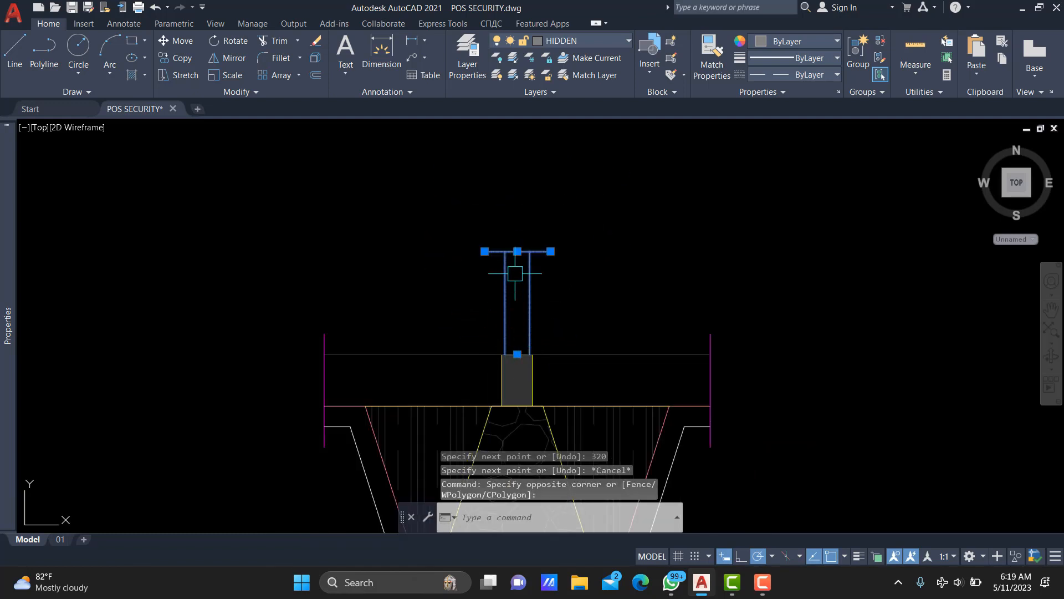
key(Escape)
middle_drag(527, 277, 525, 225)
text(h)
key(Return)
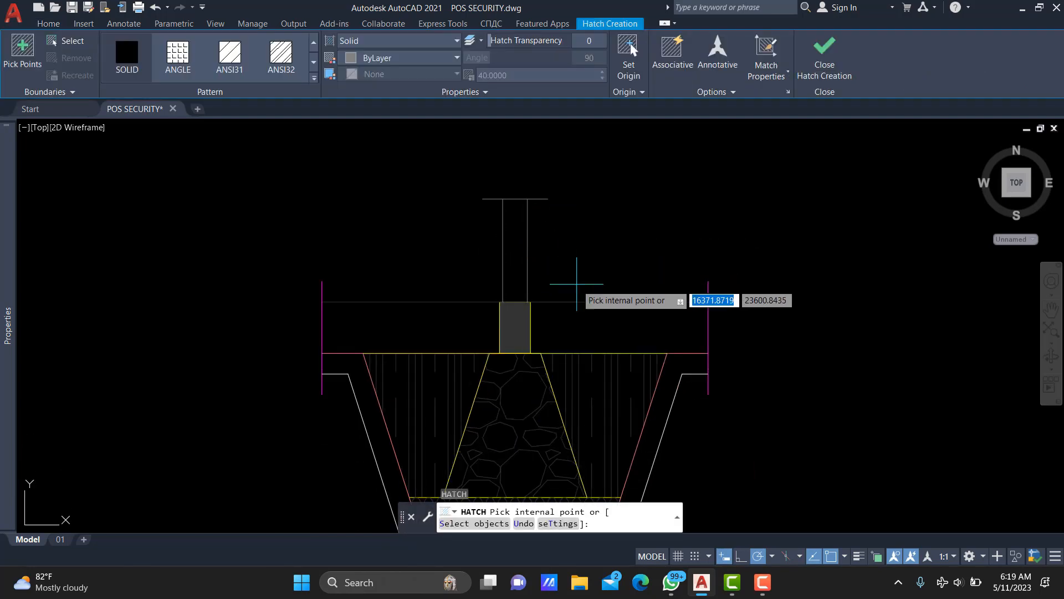
middle_drag(574, 278, 597, 191)
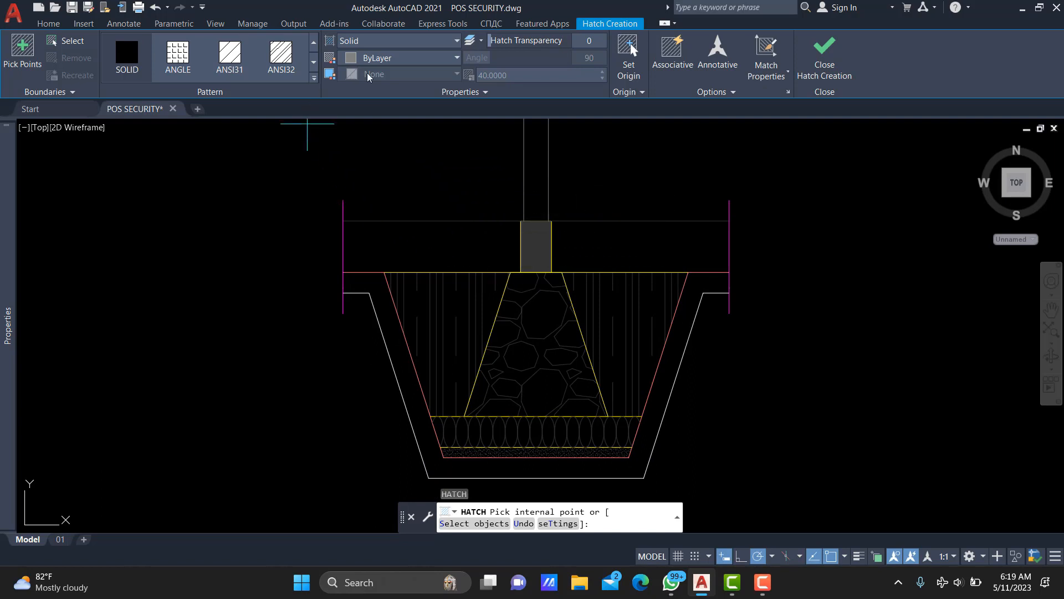
scroll(261, 66, down, 5)
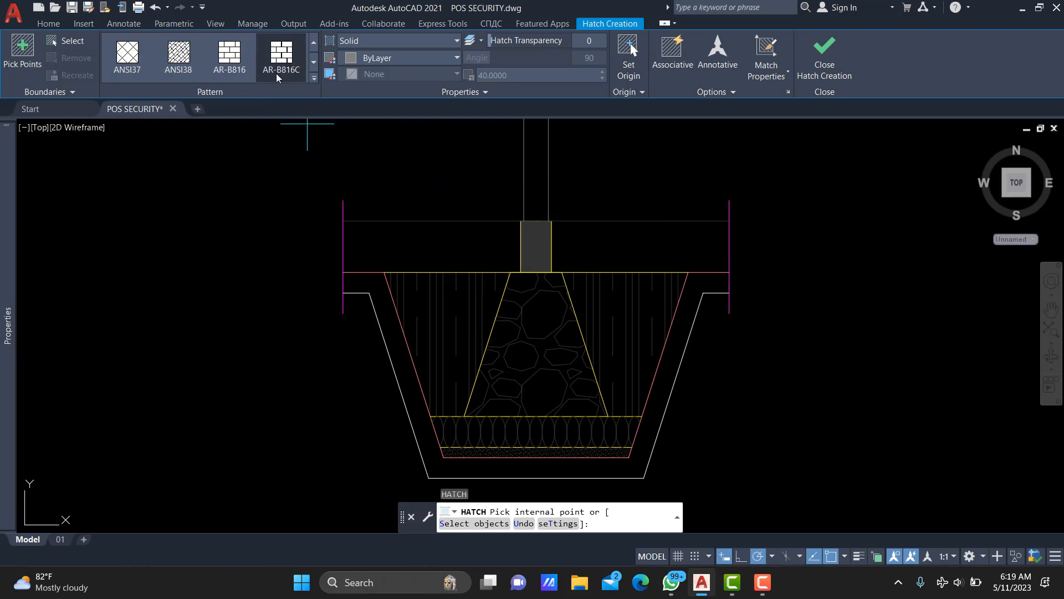
scroll(275, 80, down, 1)
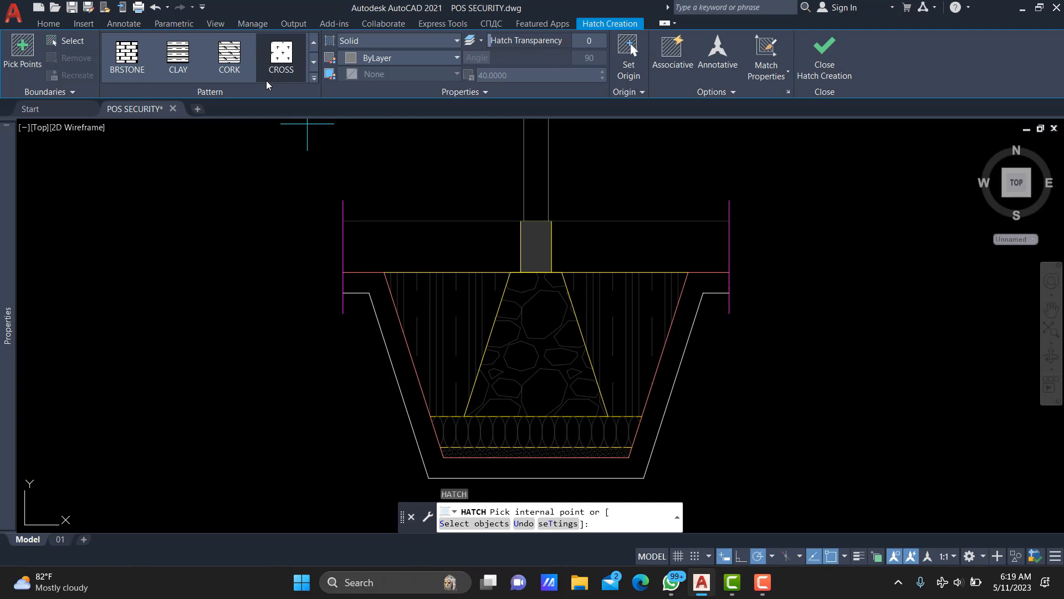
key(Escape)
On the HATCH layer, fill the band between the inner and outer excavation outlines with the EARTH pattern at angle 45 and scale 15
click(589, 41)
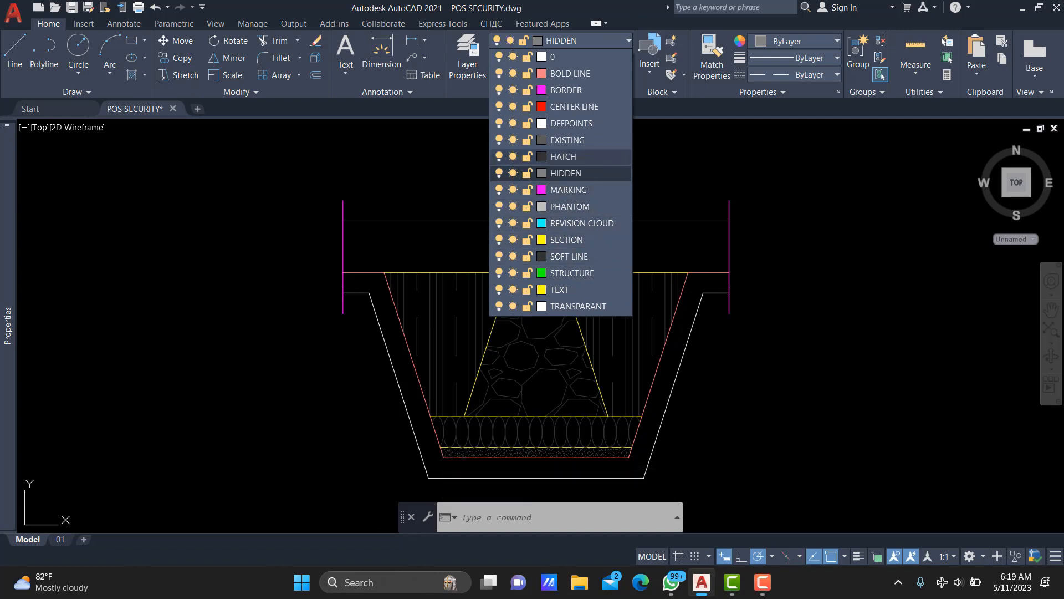
click(577, 157)
text(h)
key(Return)
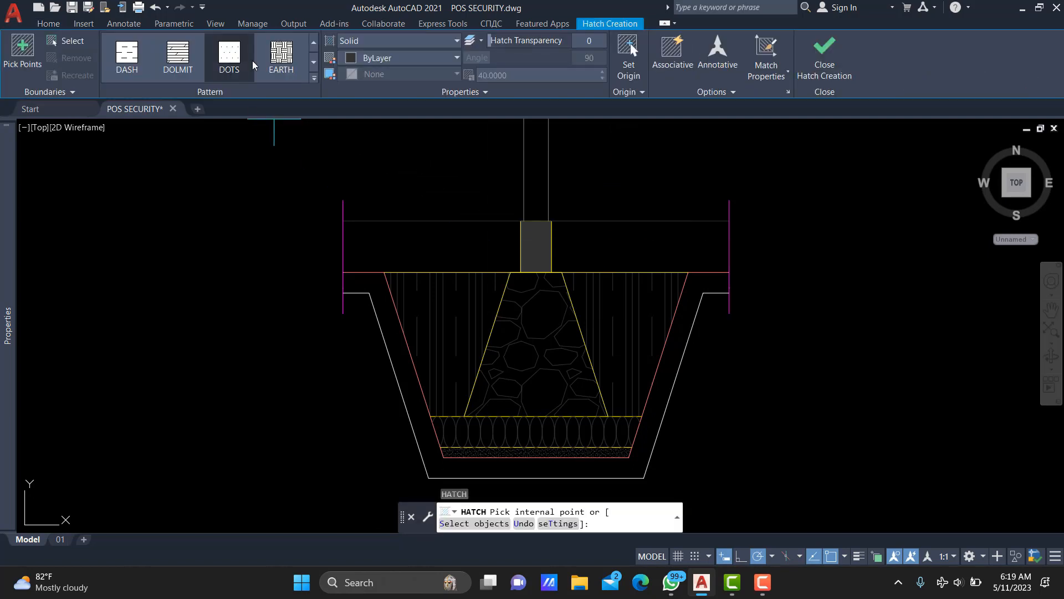
click(281, 58)
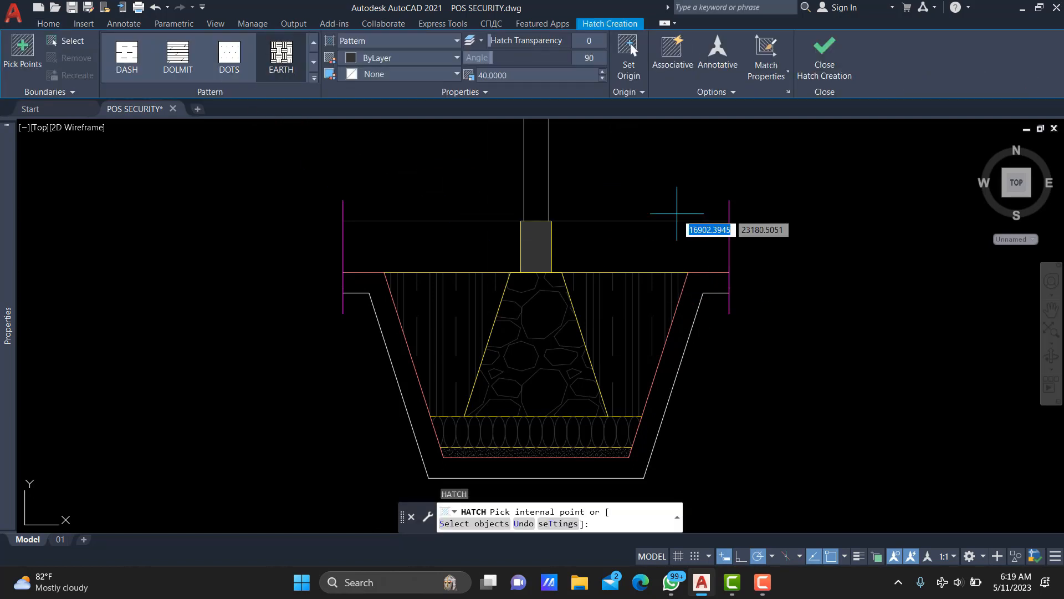
click(708, 280)
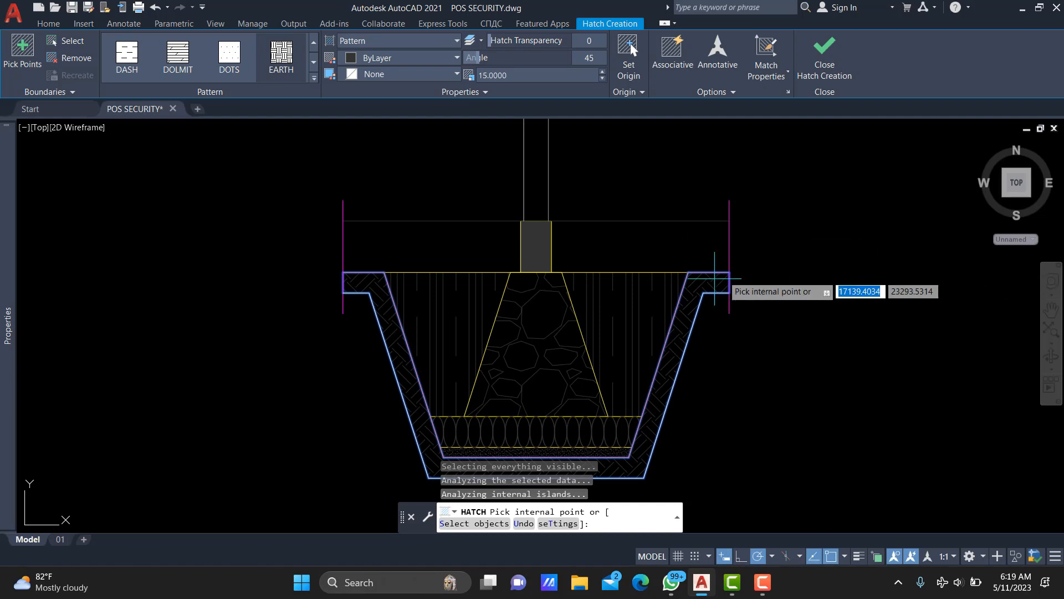
middle_drag(529, 435, 530, 350)
key(Escape)
scroll(553, 309, down, 3)
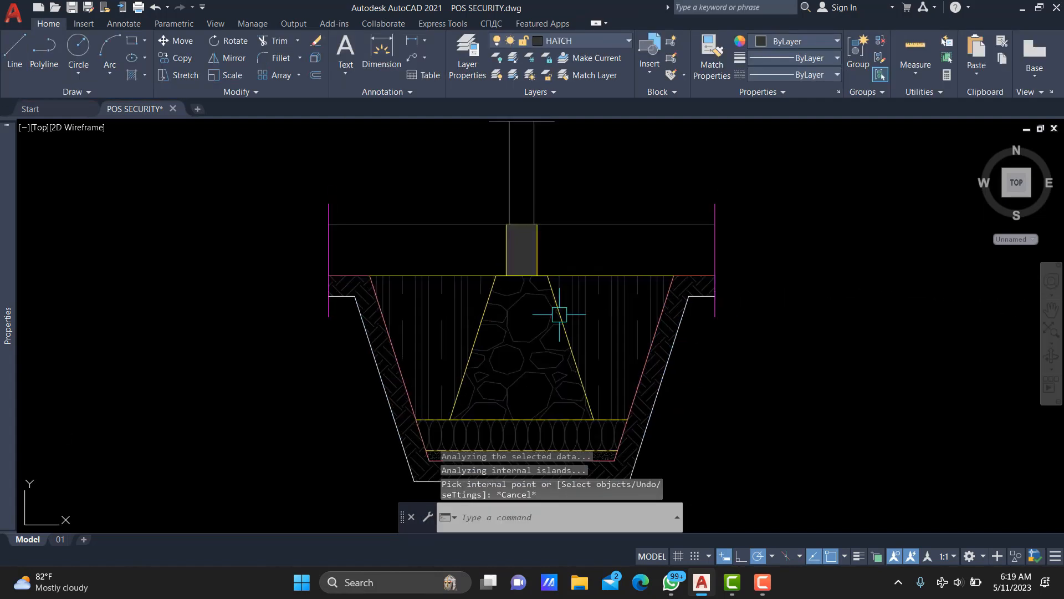
Regenerate the model display
text(r)
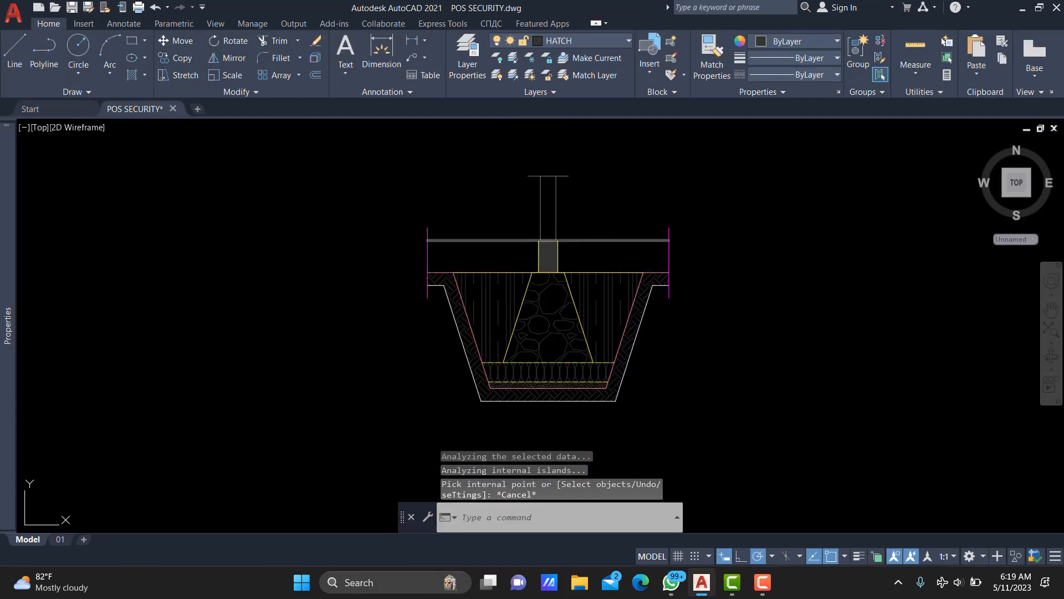
text(e)
key(Return)
Examine the hatch fills of the footing, base layers, backfill and surrounding soil across the foundation section
scroll(473, 339, up, 4)
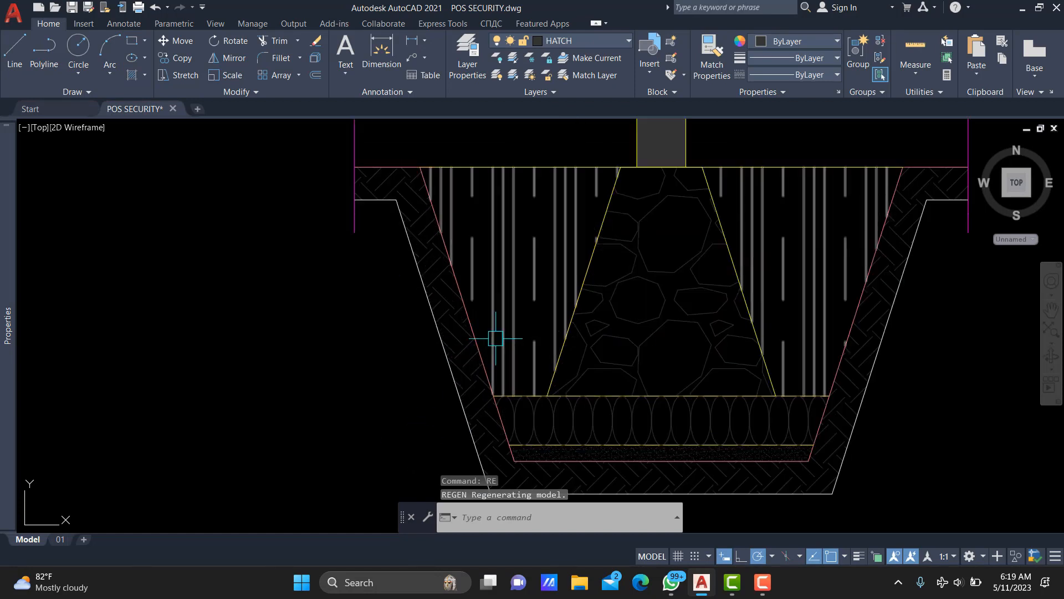
scroll(559, 327, down, 4)
middle_drag(724, 295, 581, 311)
scroll(507, 283, up, 3)
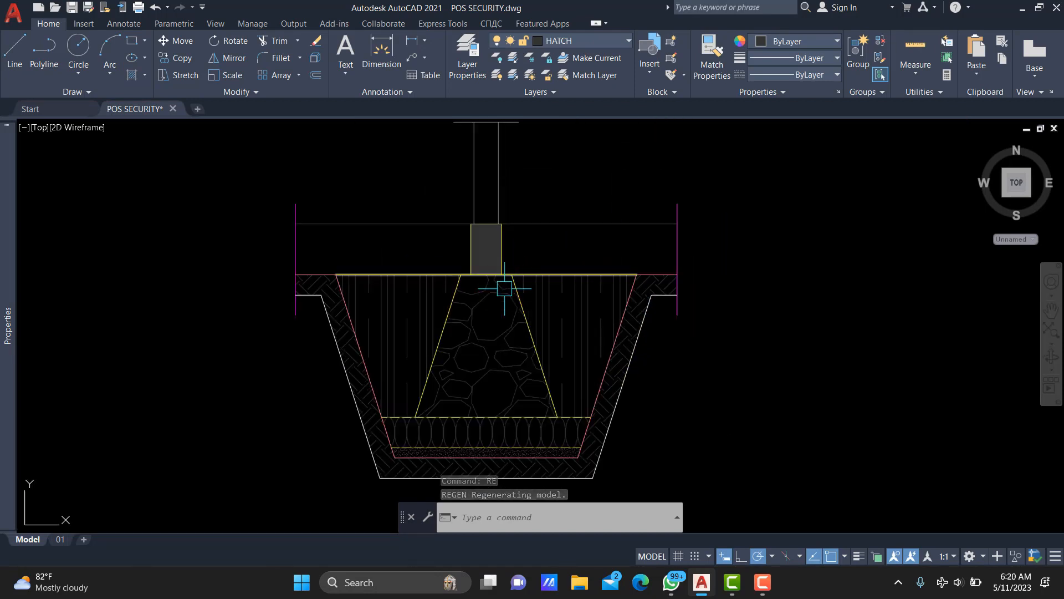
scroll(508, 294, down, 5)
scroll(600, 357, up, 4)
scroll(506, 316, up, 3)
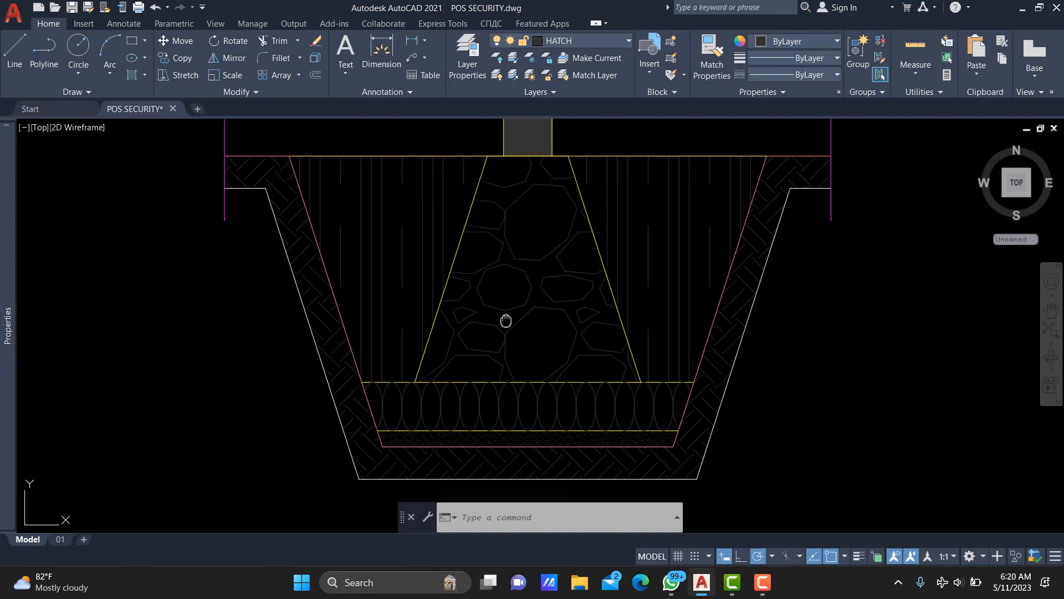
scroll(572, 338, down, 3)
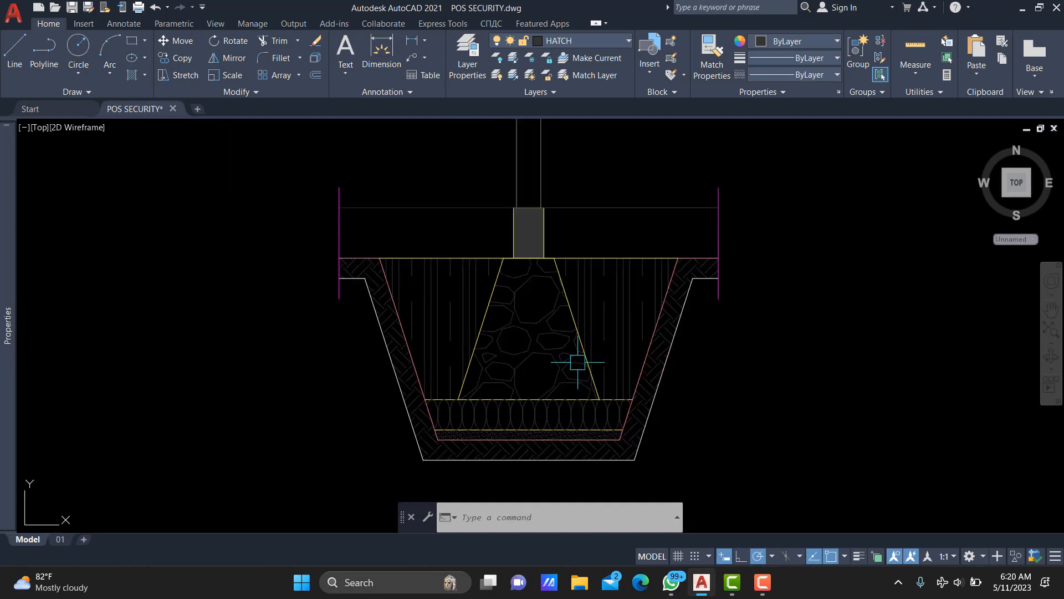